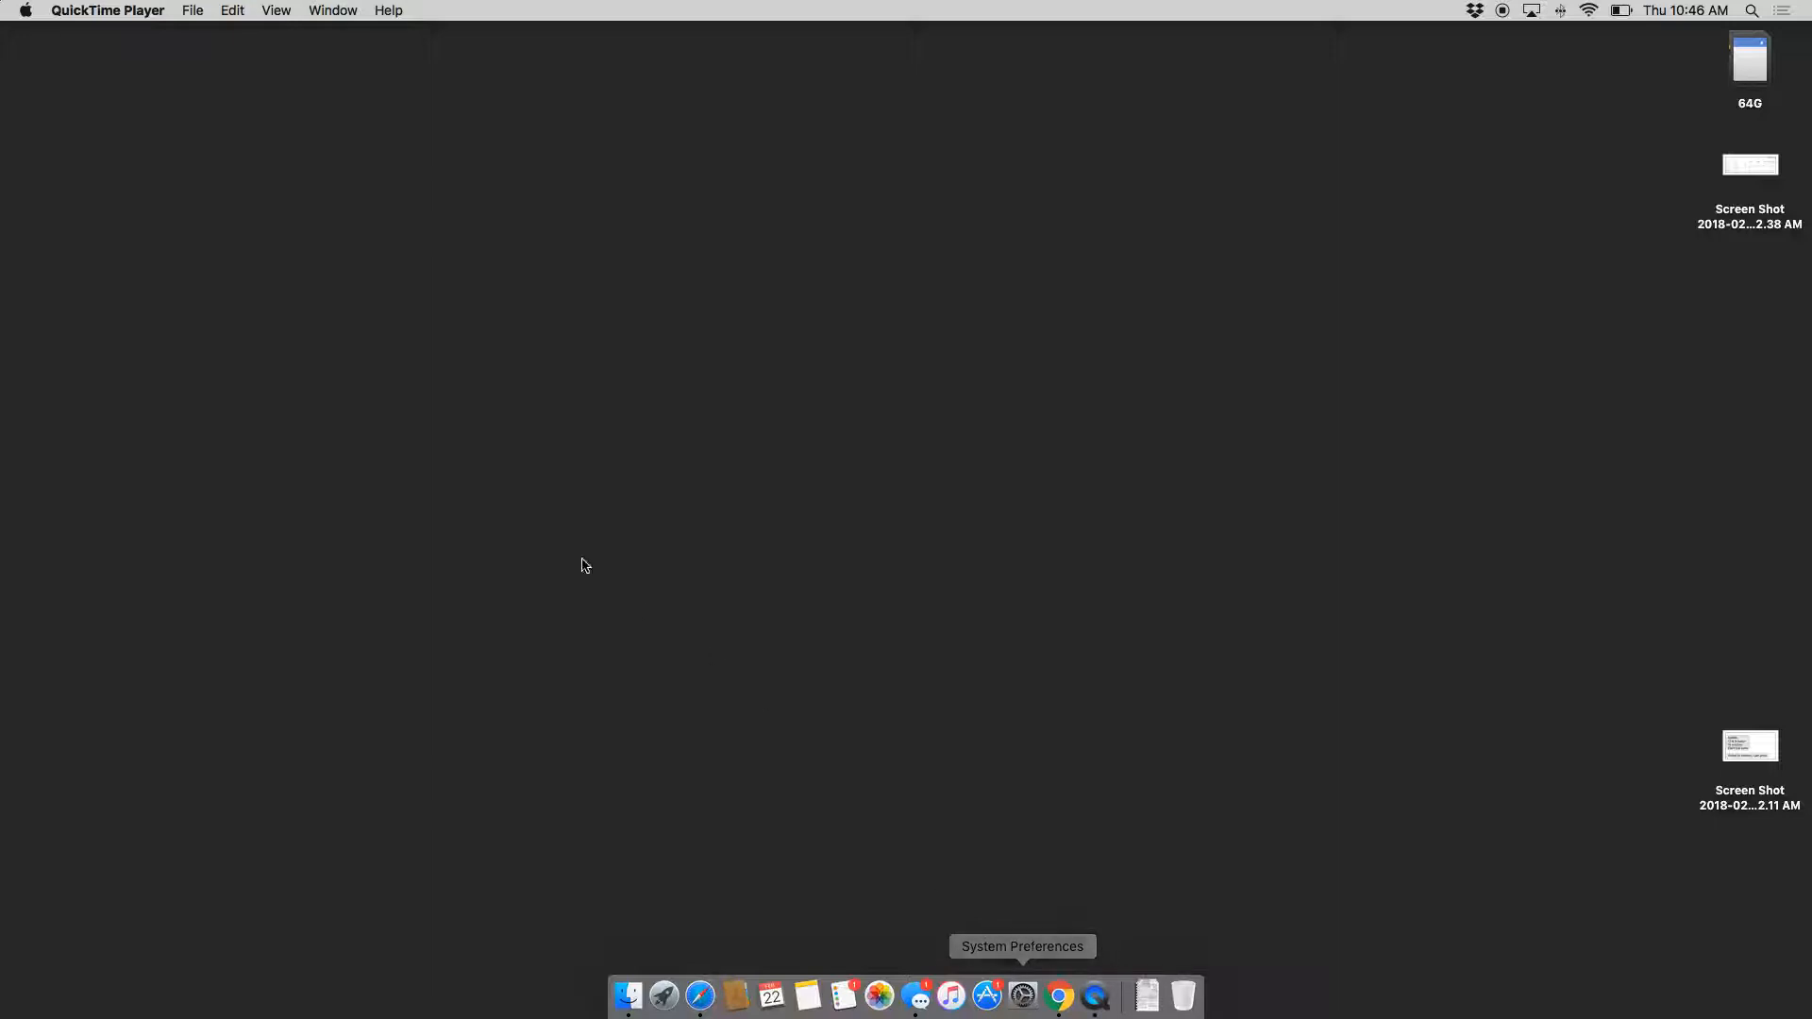
Step: Open the Apple menu from the menu bar
click(25, 12)
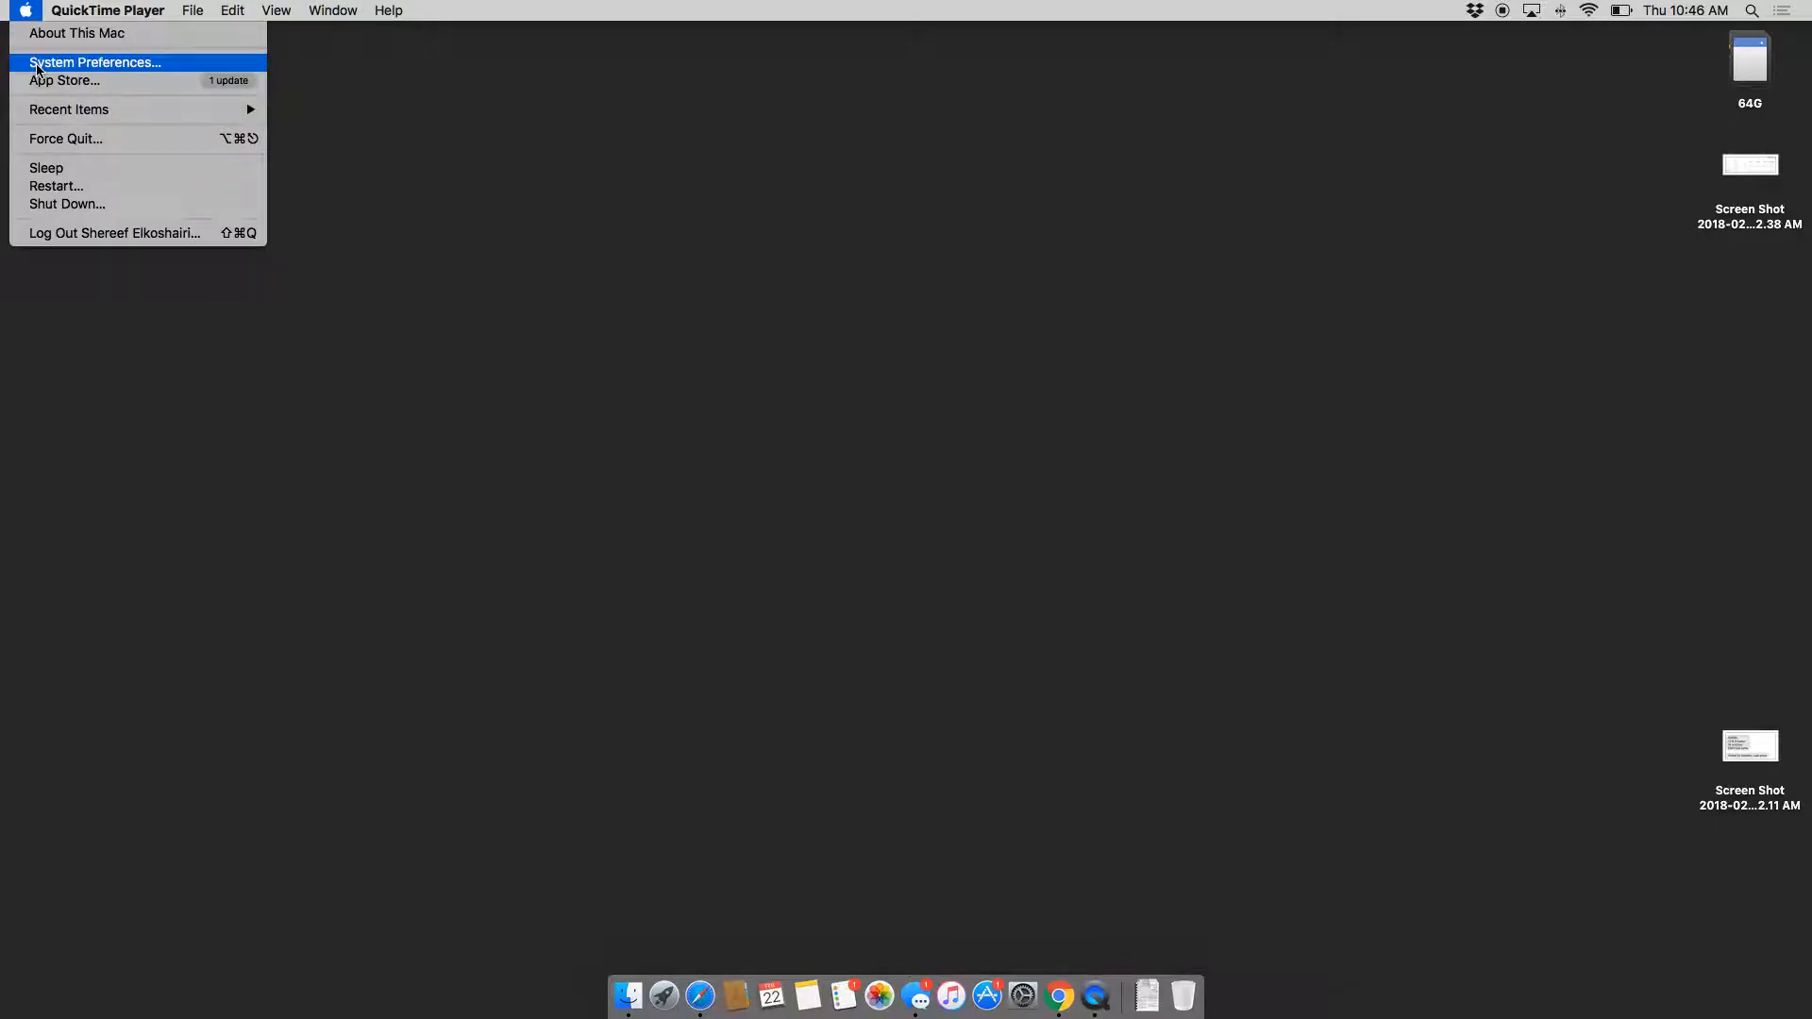
Step: Go to Printers & Scanners in System Preferences and begin adding a new printer
click(38, 64)
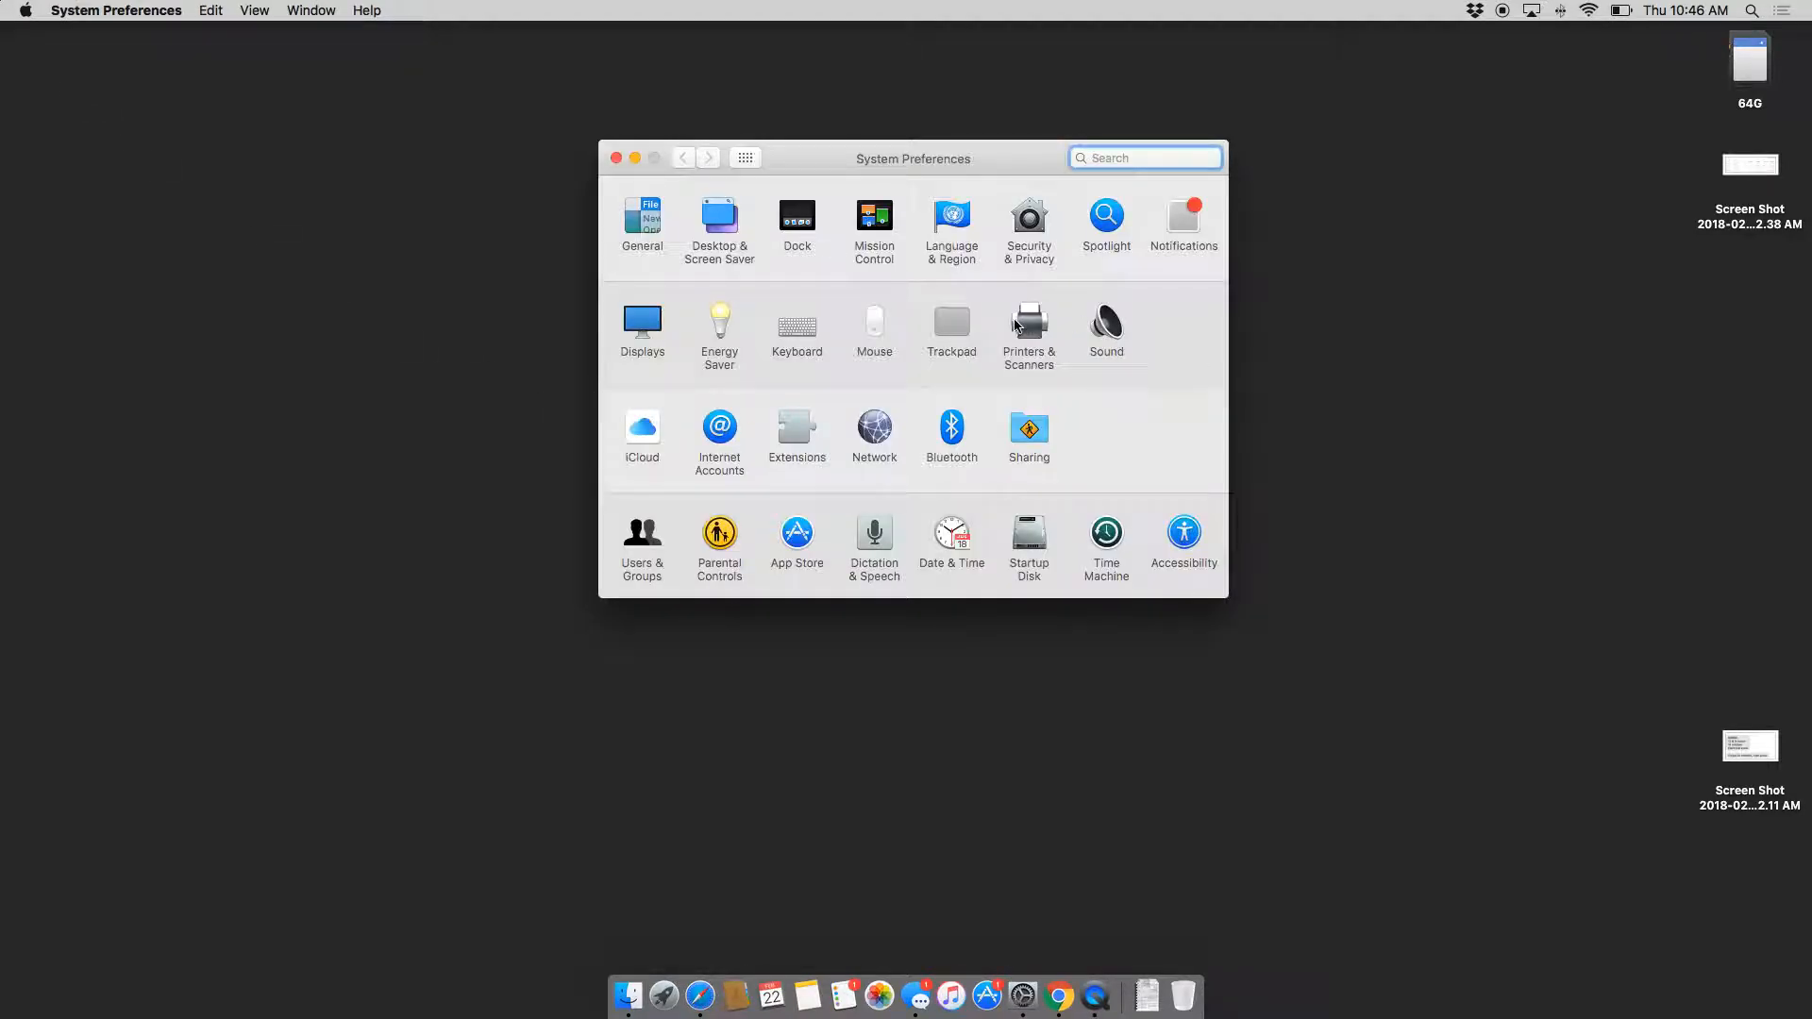
click(1021, 325)
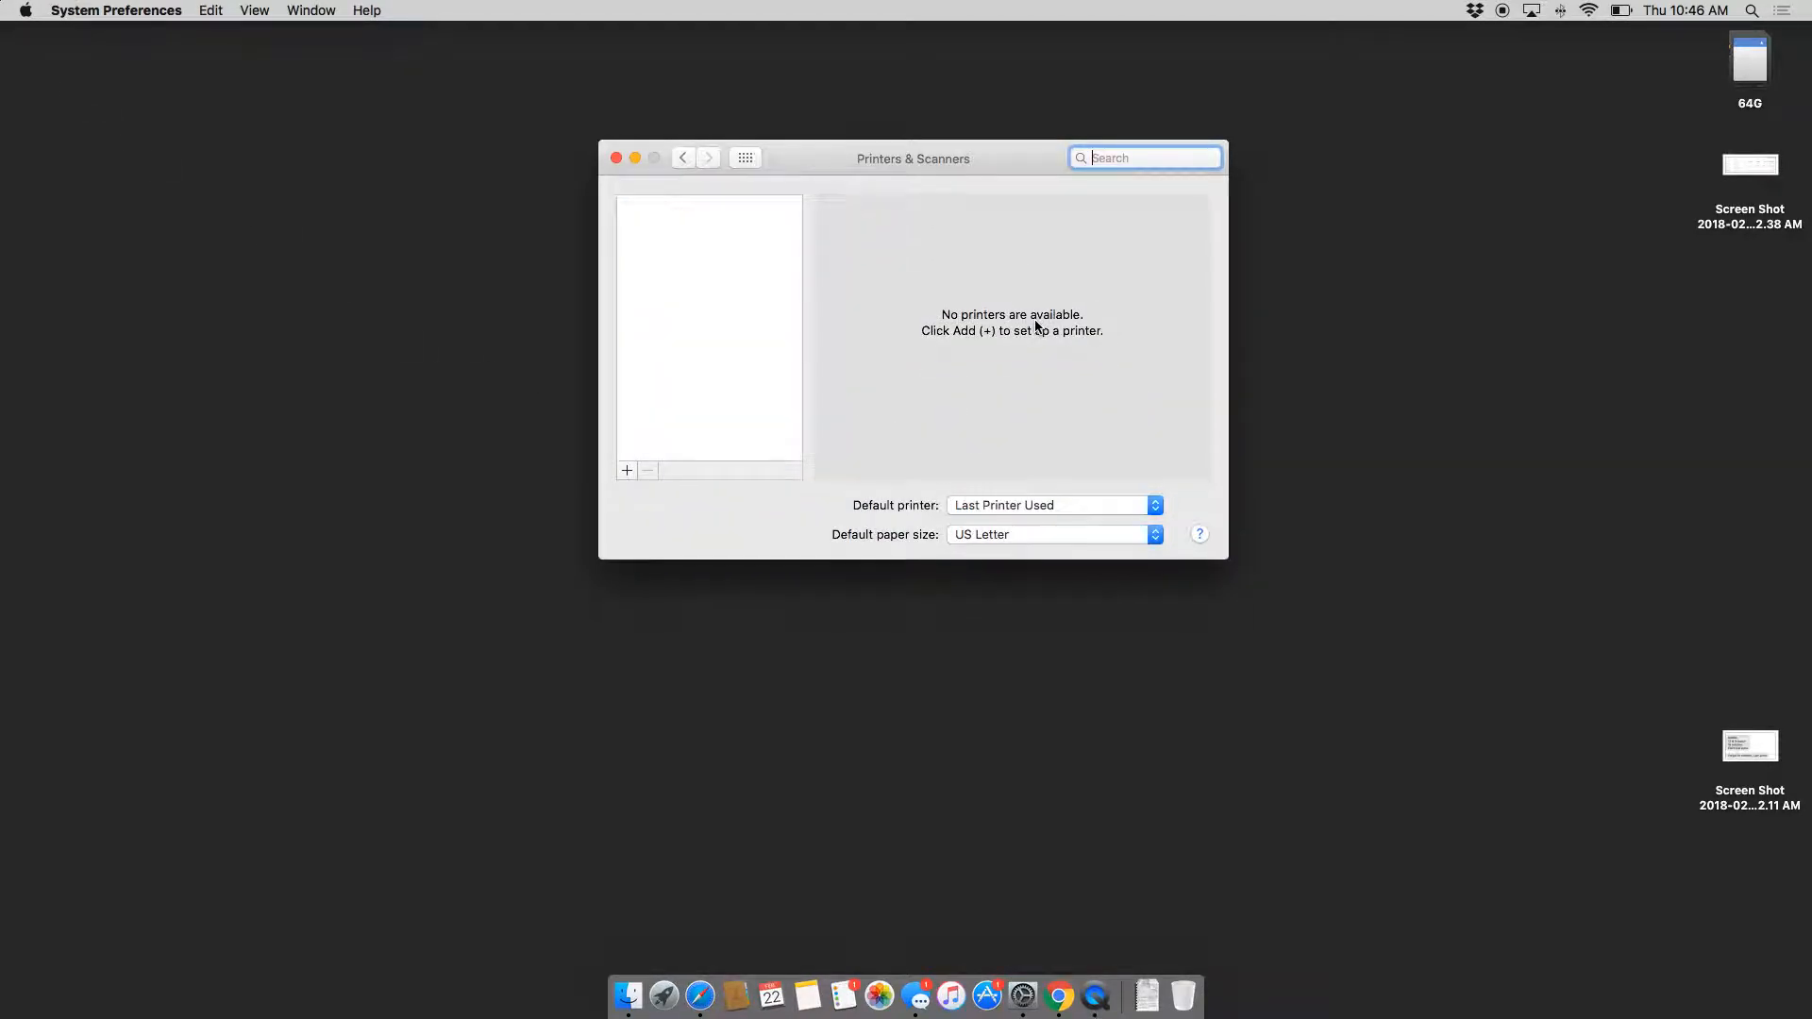
click(631, 472)
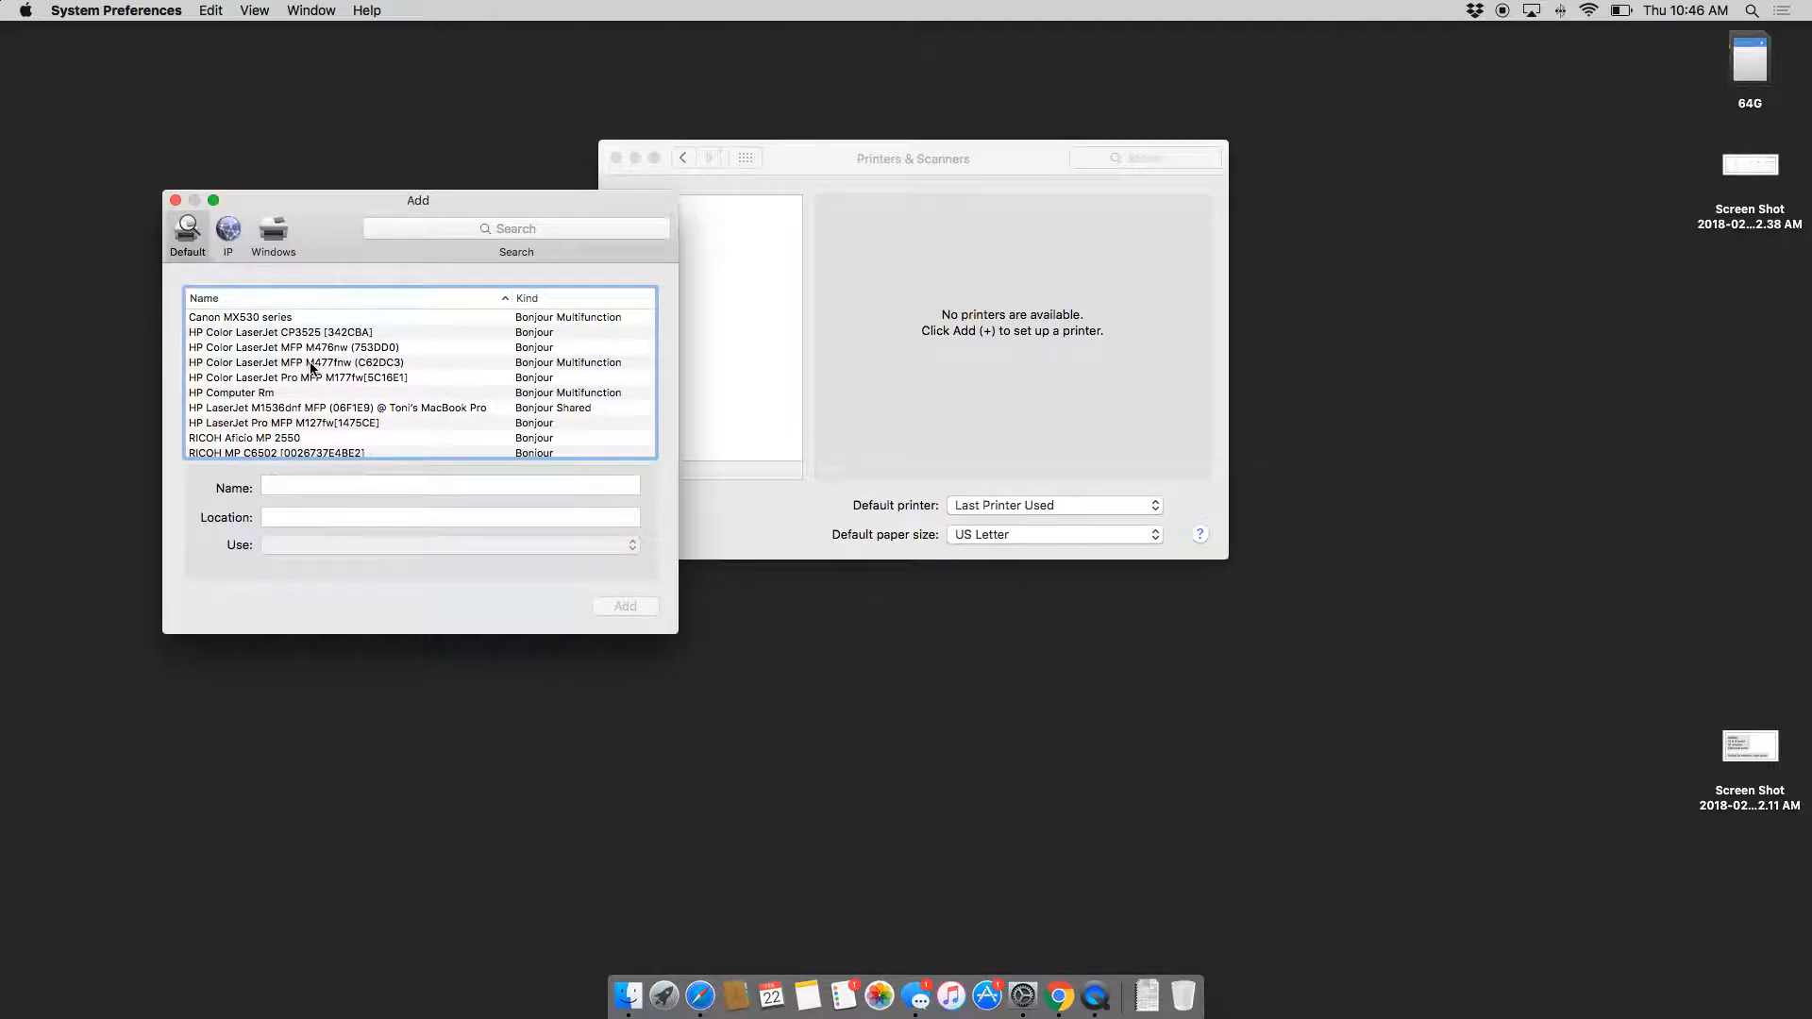
Step: Set up an IP printer at 192.168.10.9 with the Generic PCL Printer driver, named Ricoh BW Mail Rm Hfx
click(241, 235)
click(315, 312)
text(192.168.10.9)
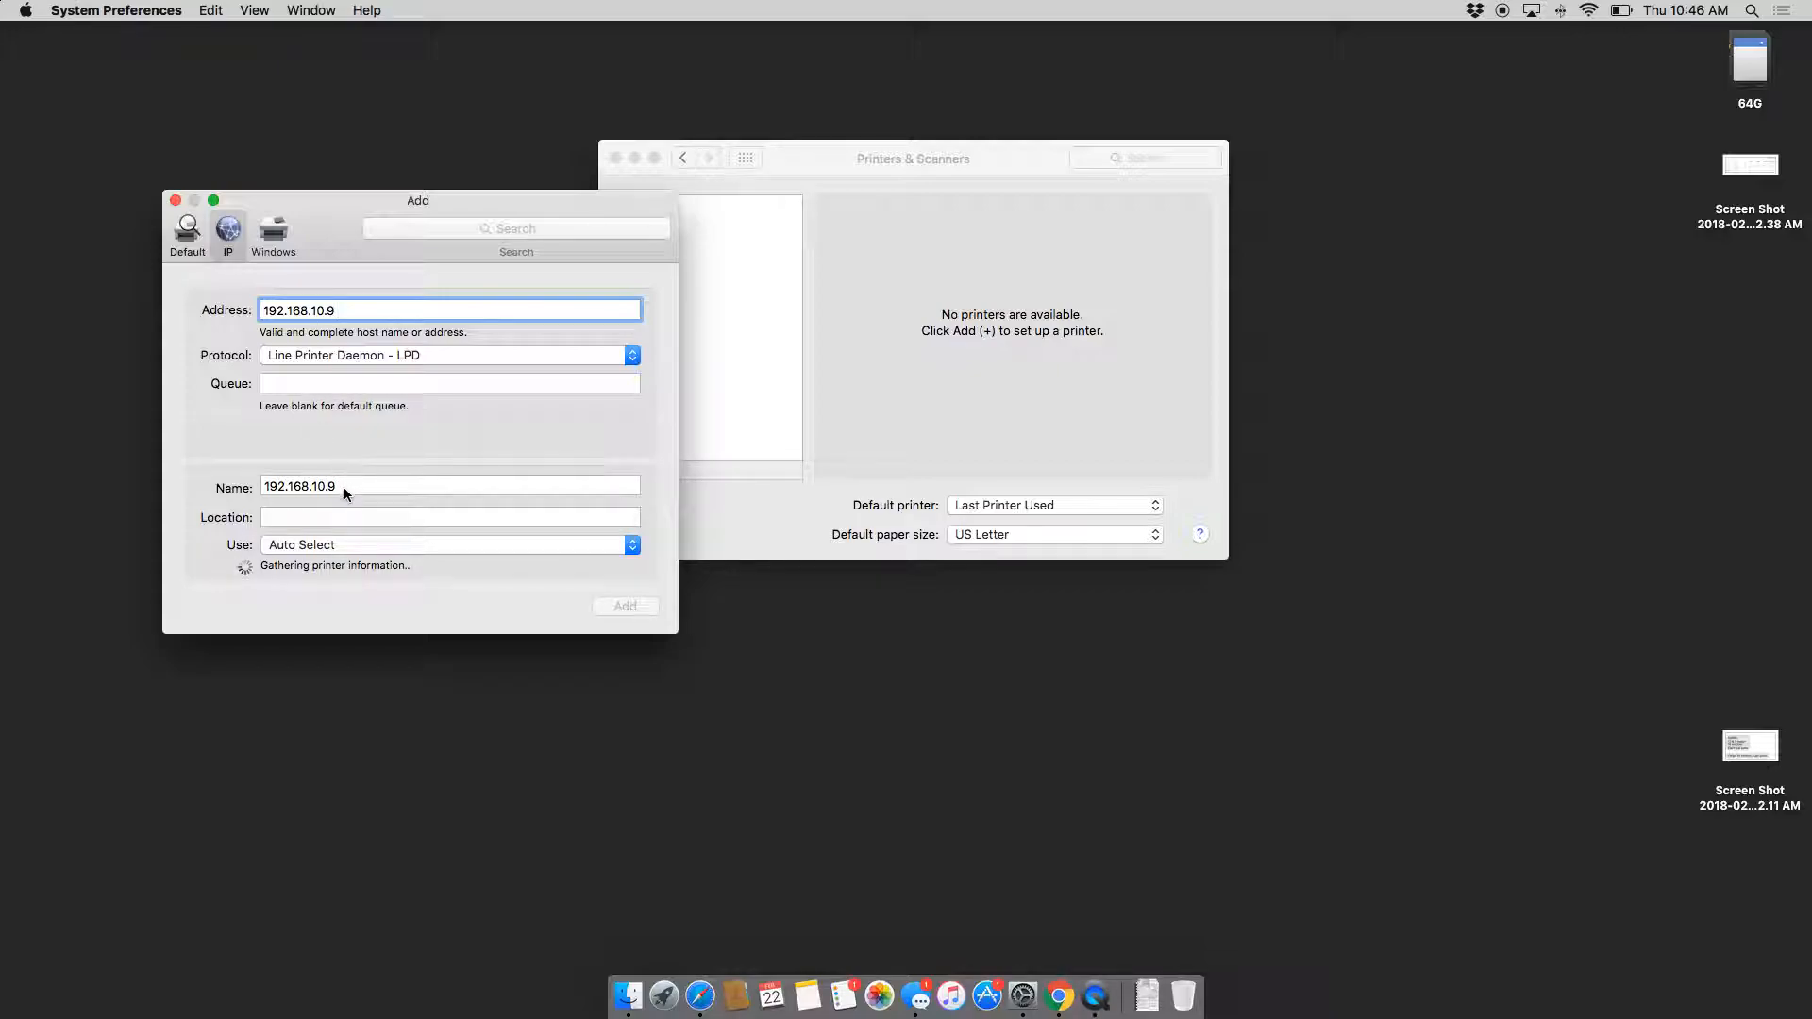
click(340, 544)
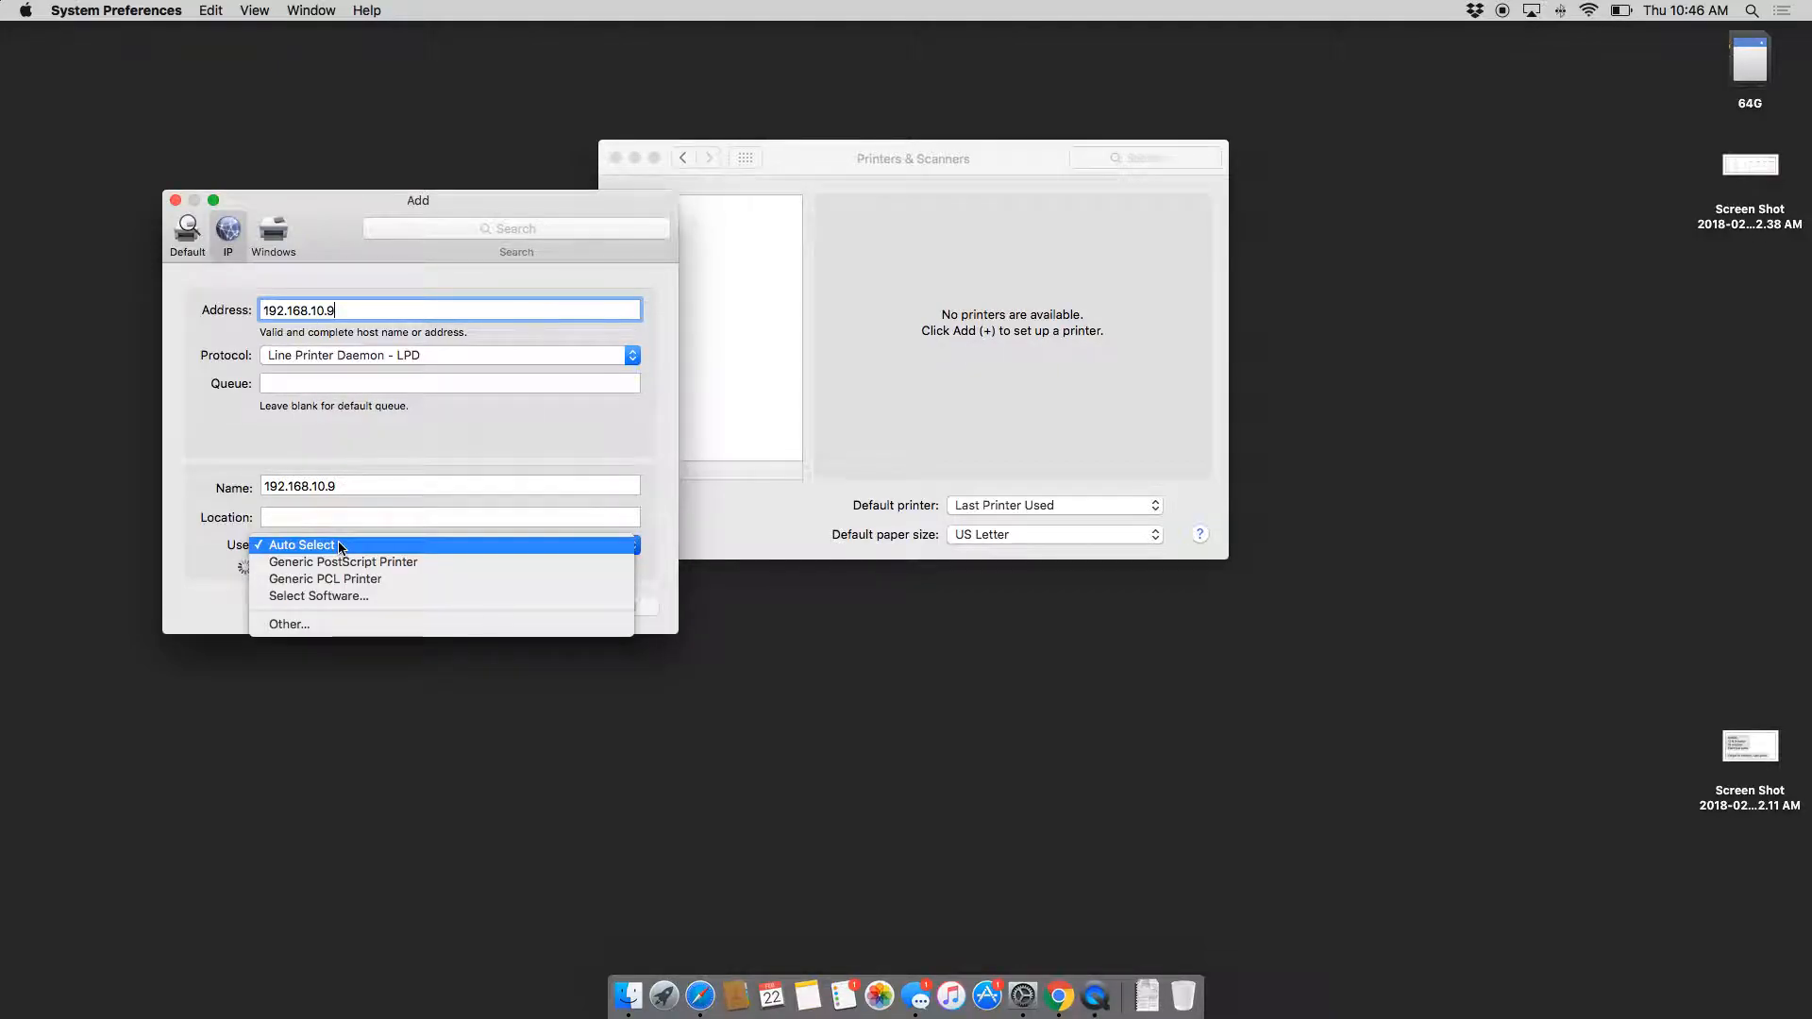
click(340, 577)
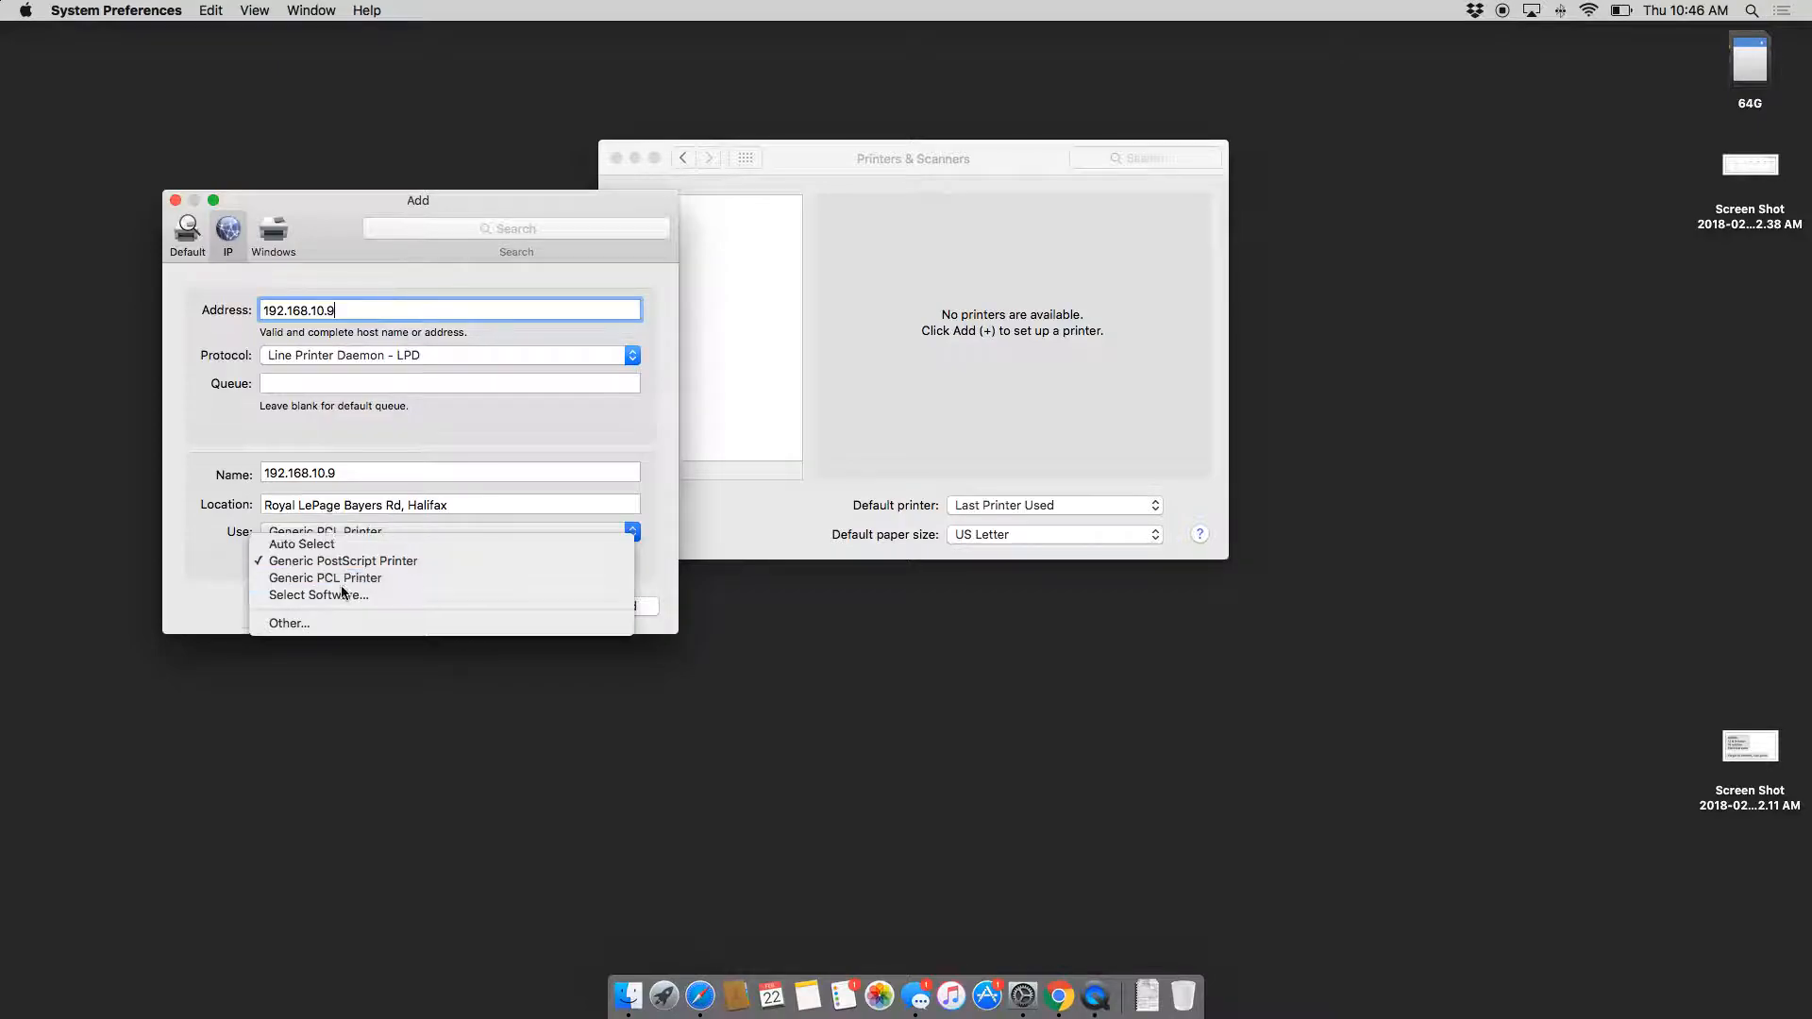
triple_click(342, 473)
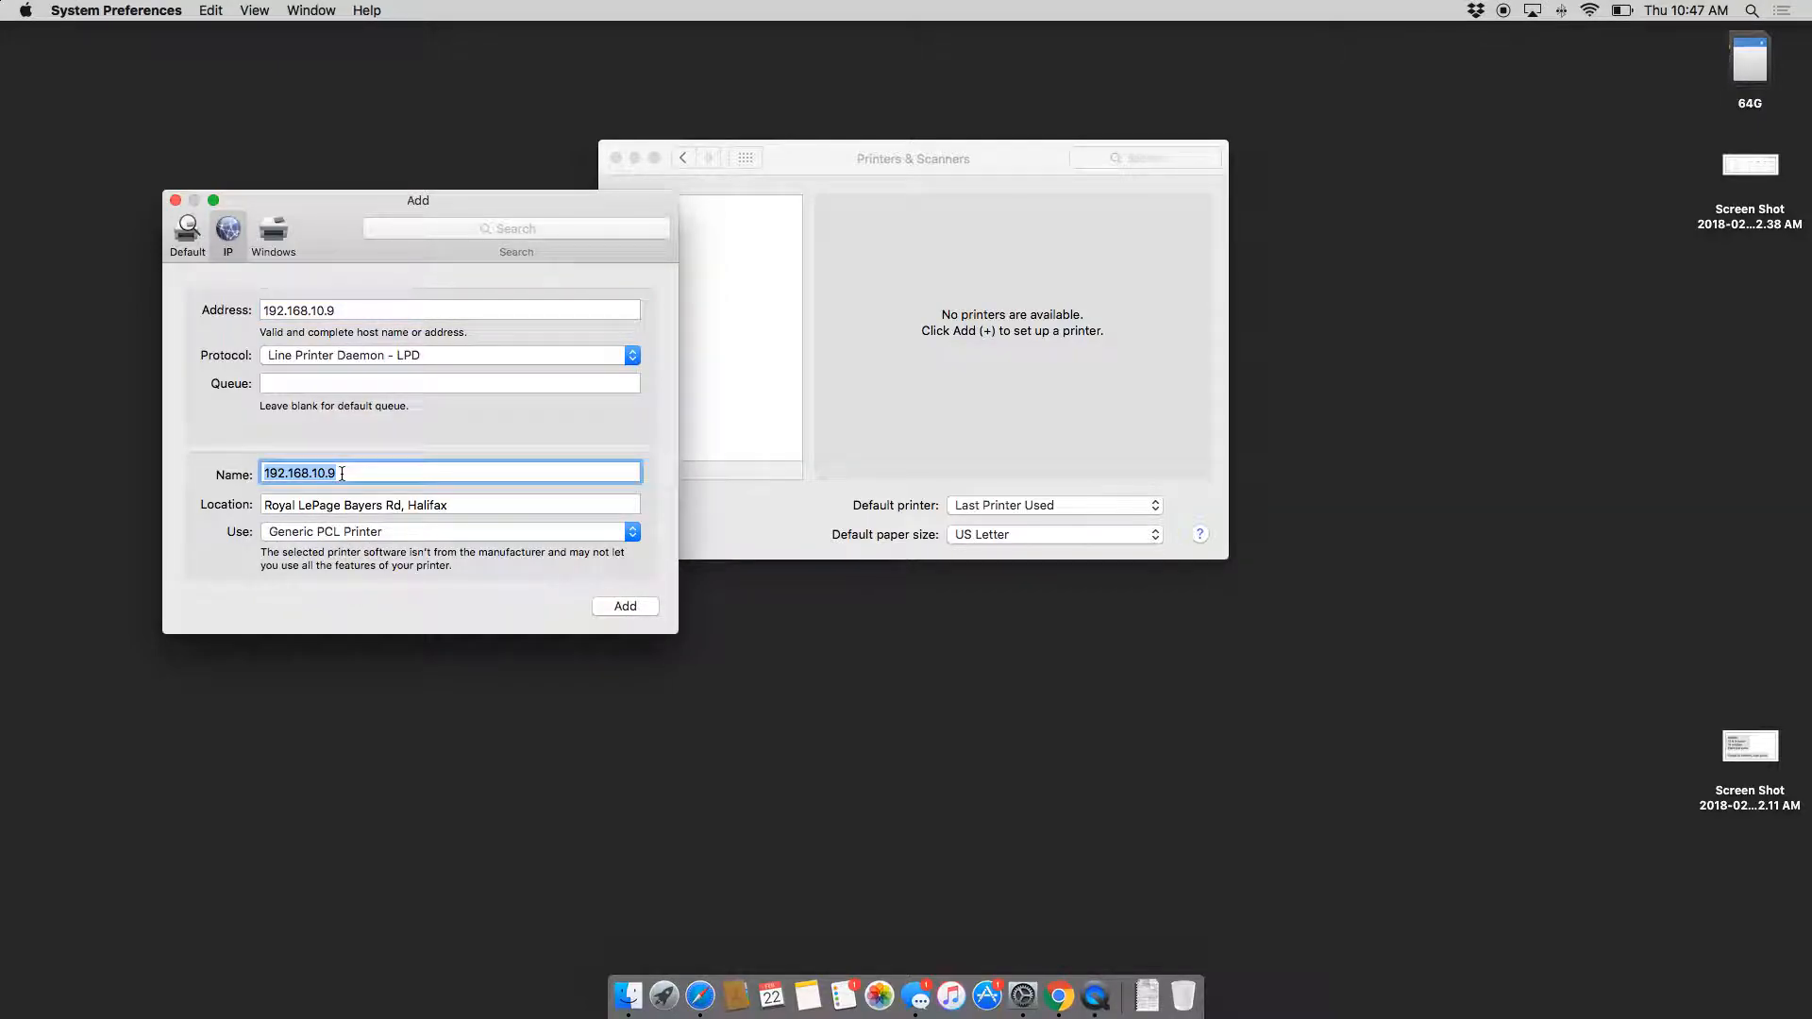
text(Rio)
text(oh BW Mail Rm Hfx)
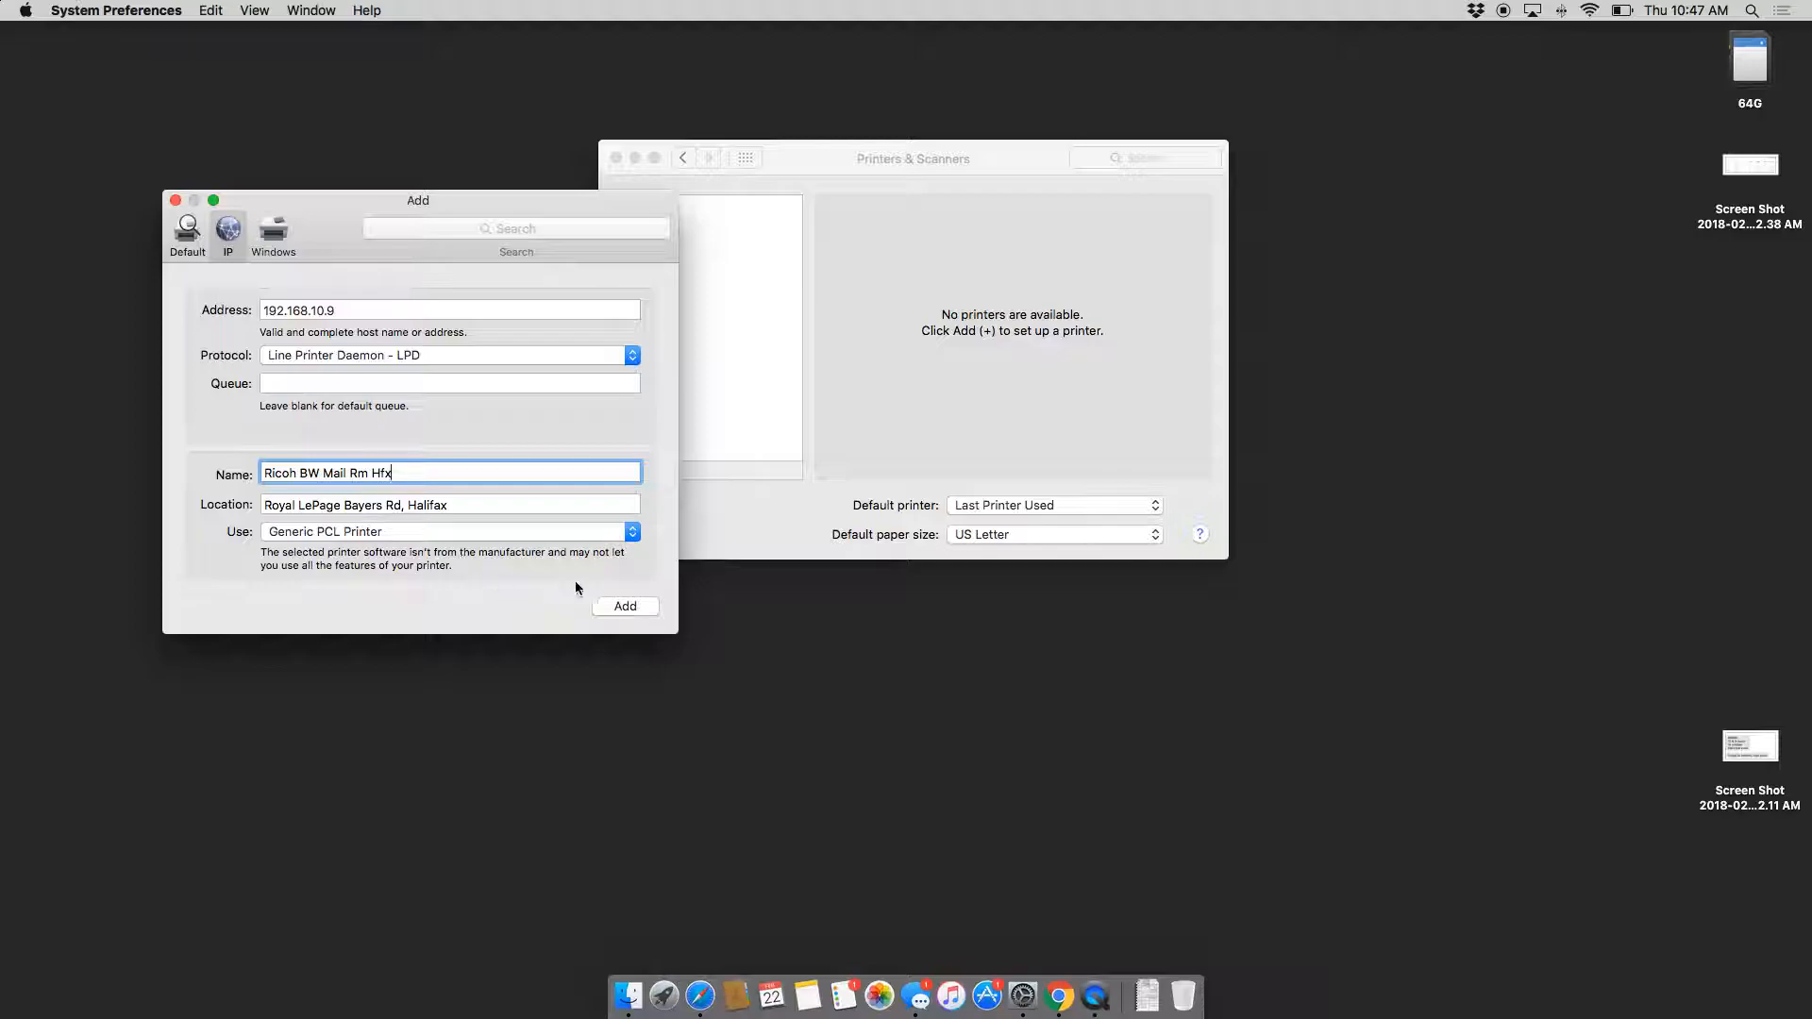
Step: Keep Line Printer Daemon - LPD as the protocol, then add the printer and finish setup
click(320, 357)
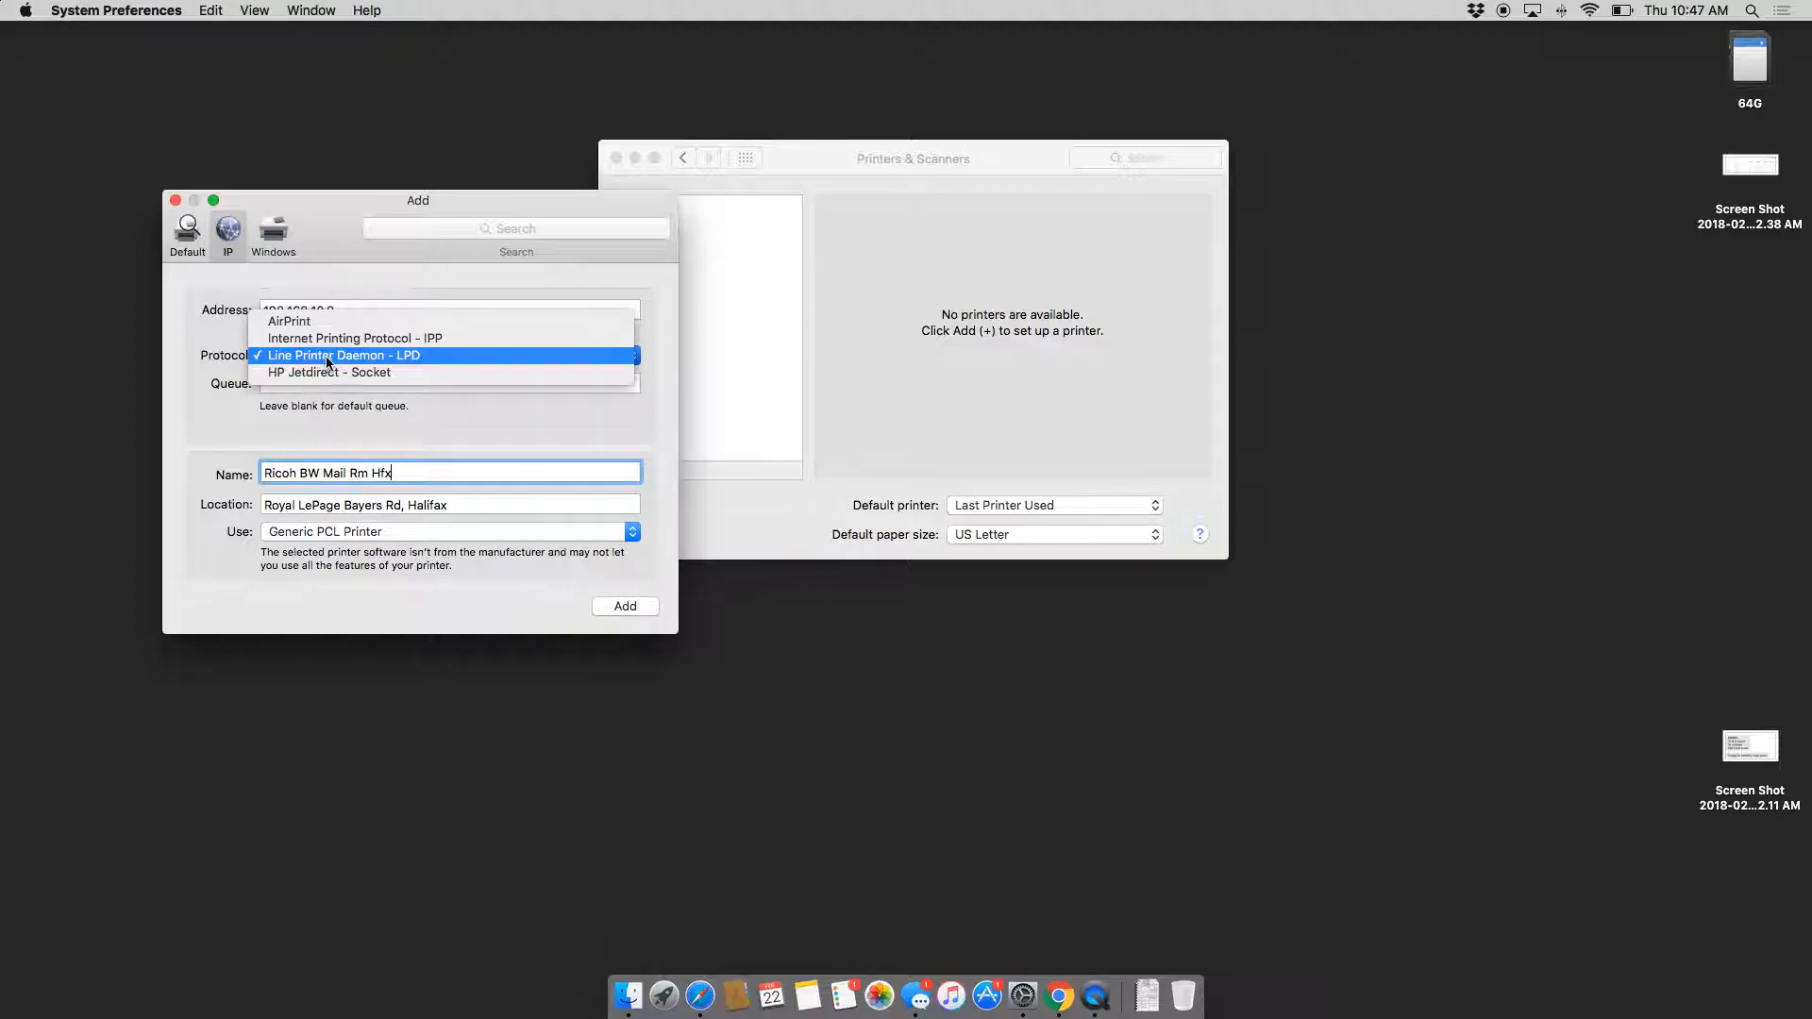
click(344, 356)
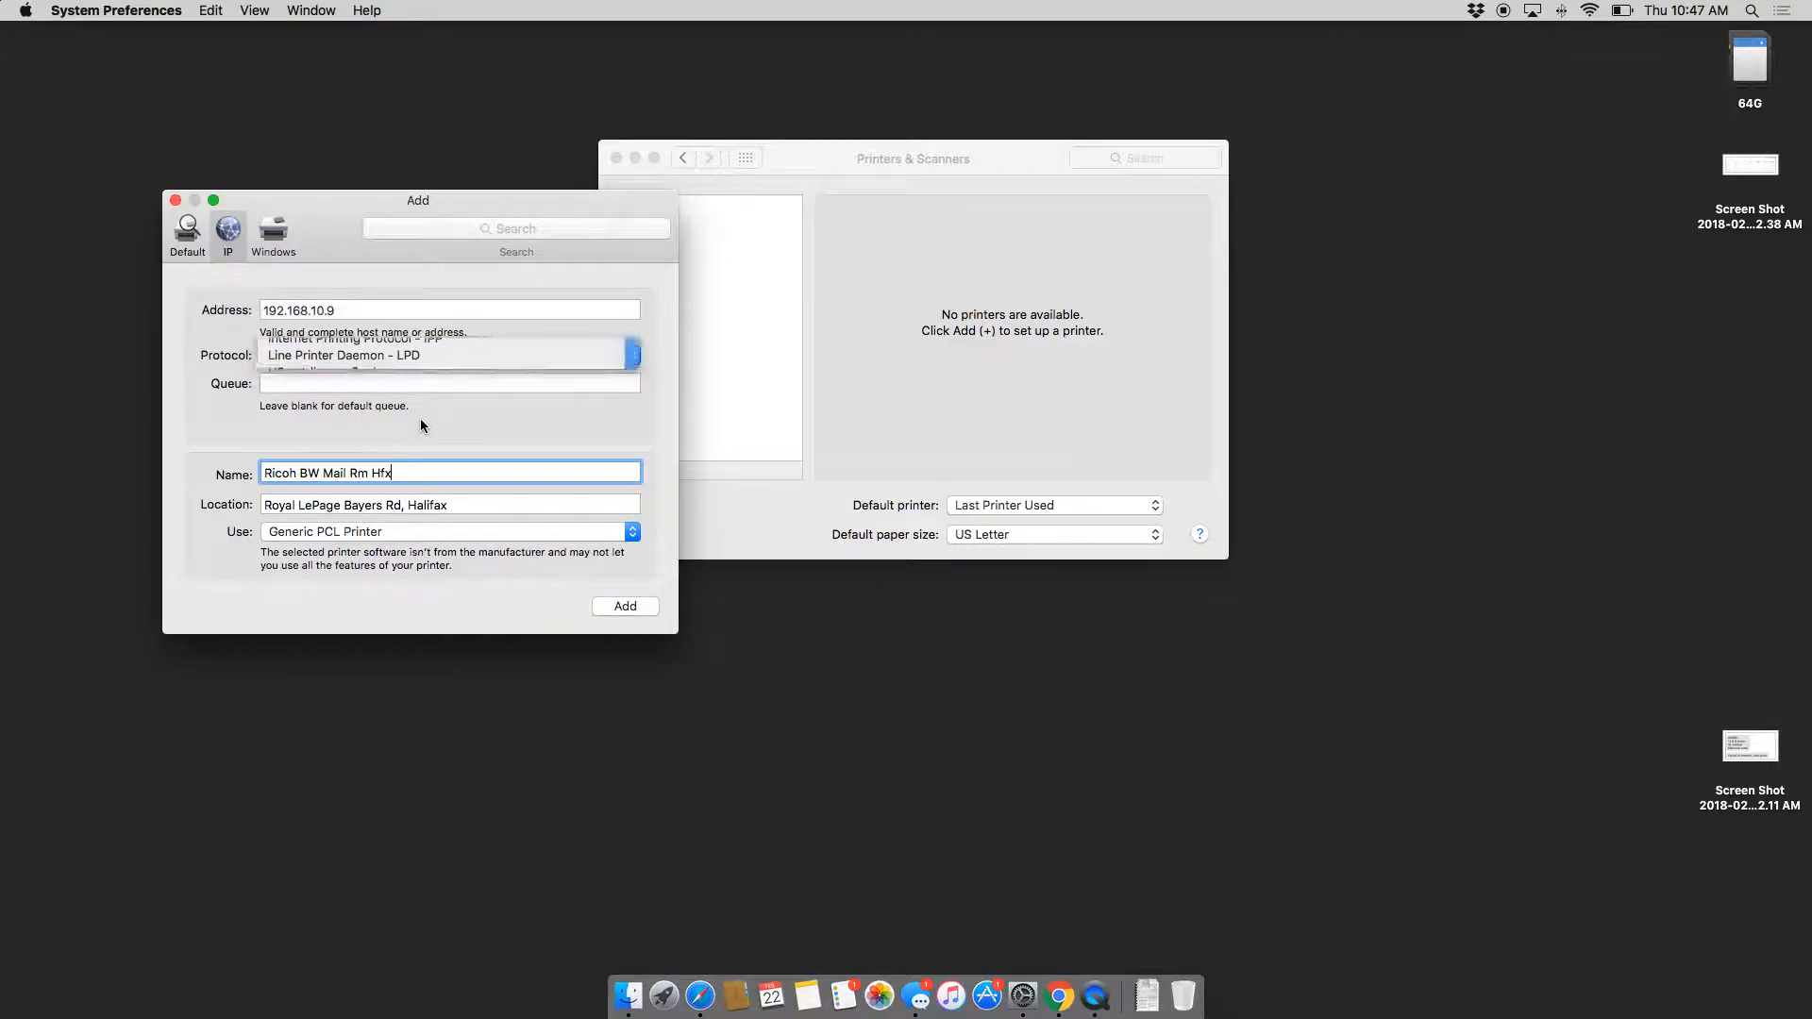
click(623, 606)
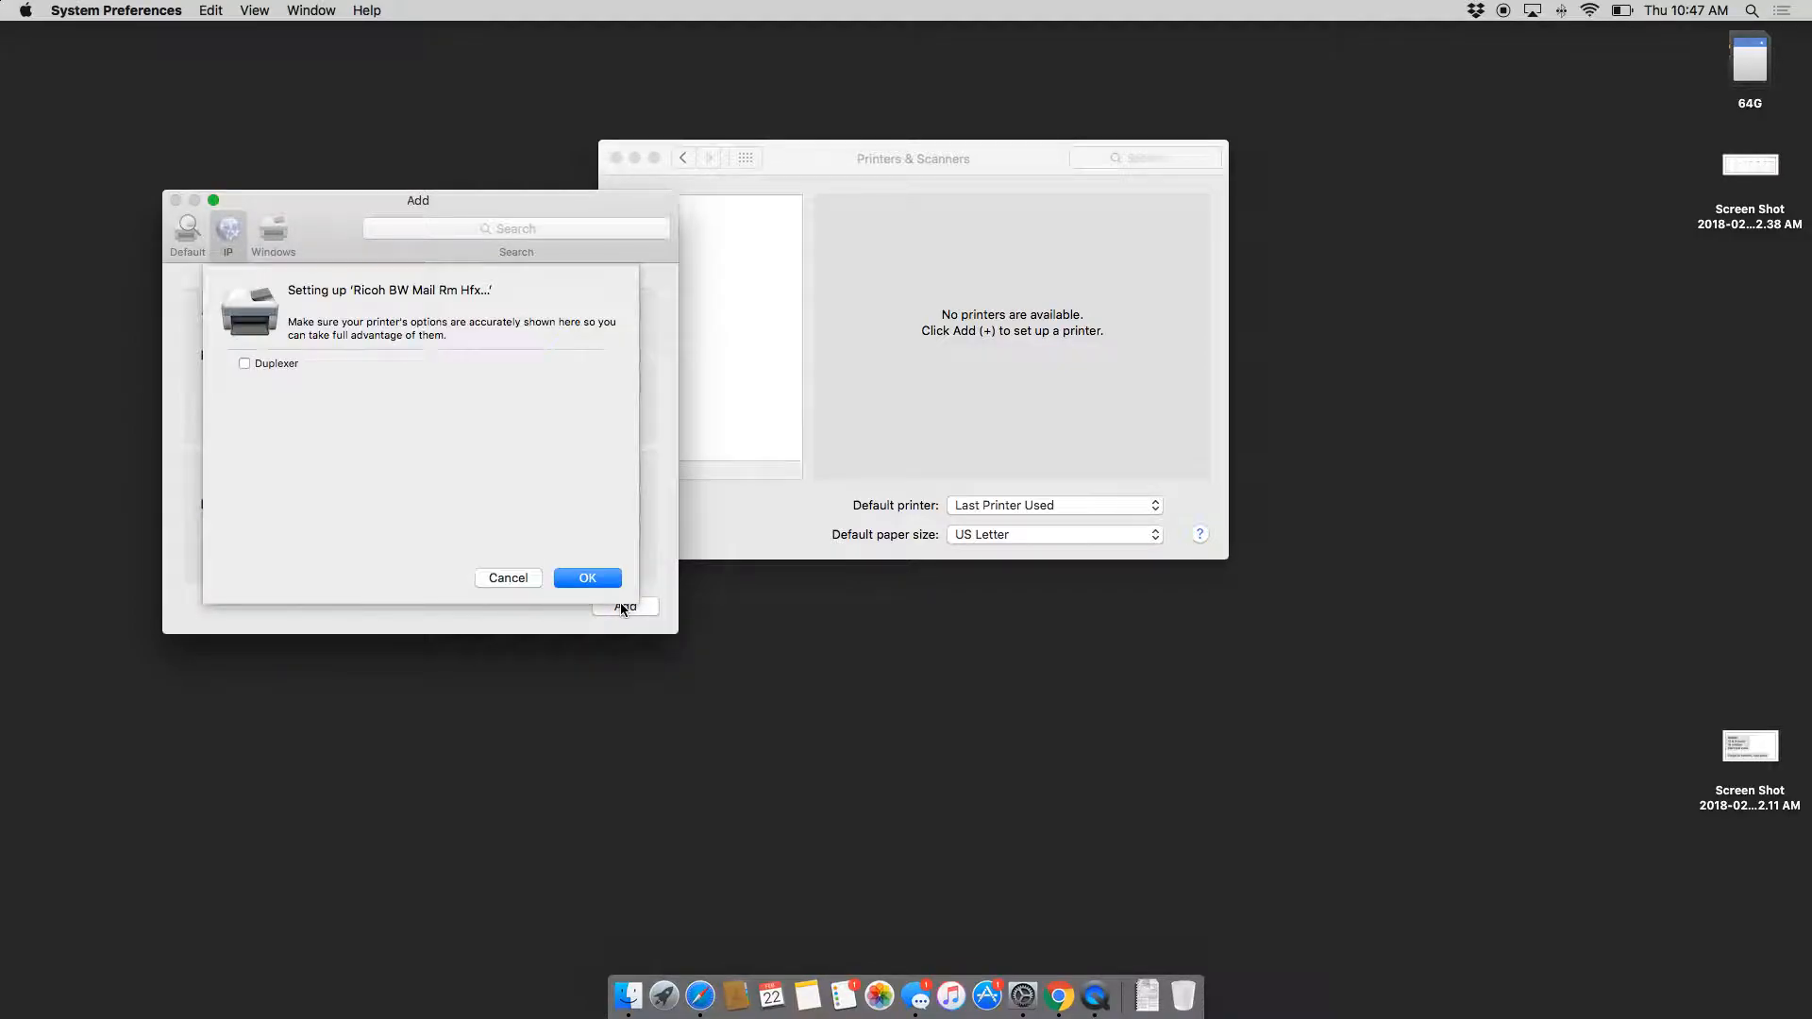
click(589, 578)
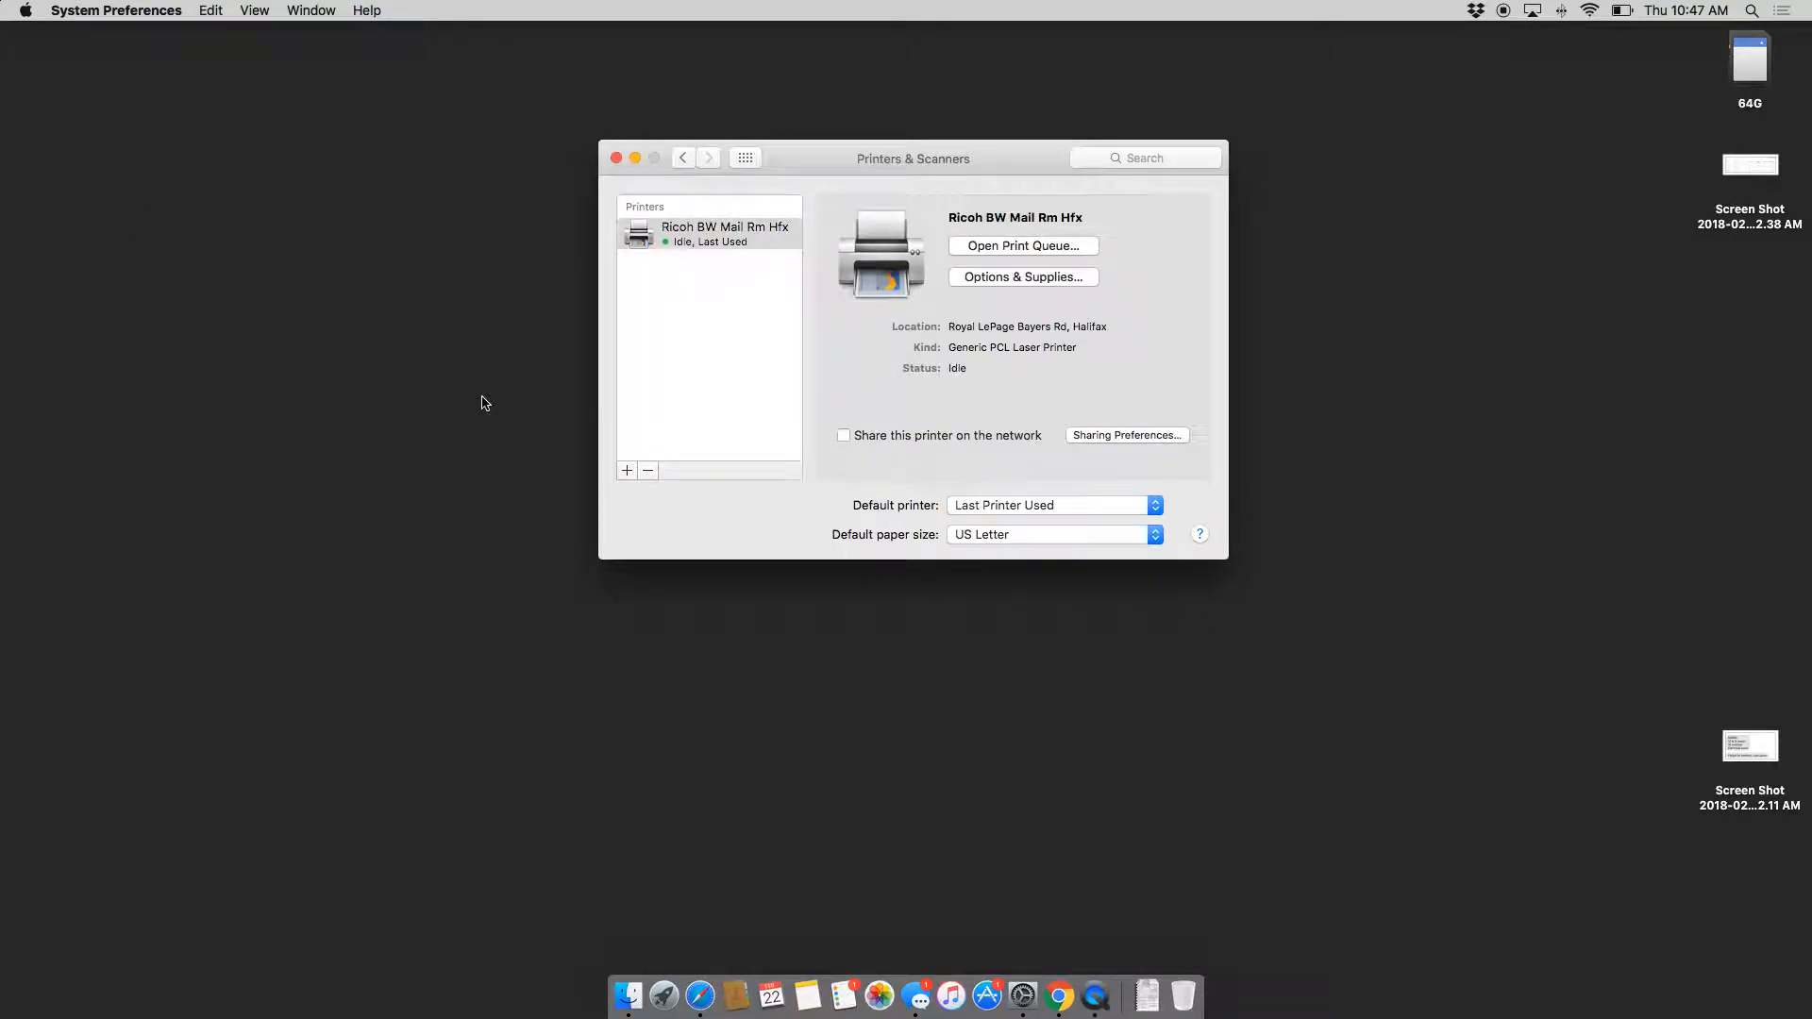
Step: In Safari, search Google for 'ricoh 6502 driver'
click(699, 996)
drag(941, 427, 605, 319)
text(ricoh 6502 driver)
key(Return)
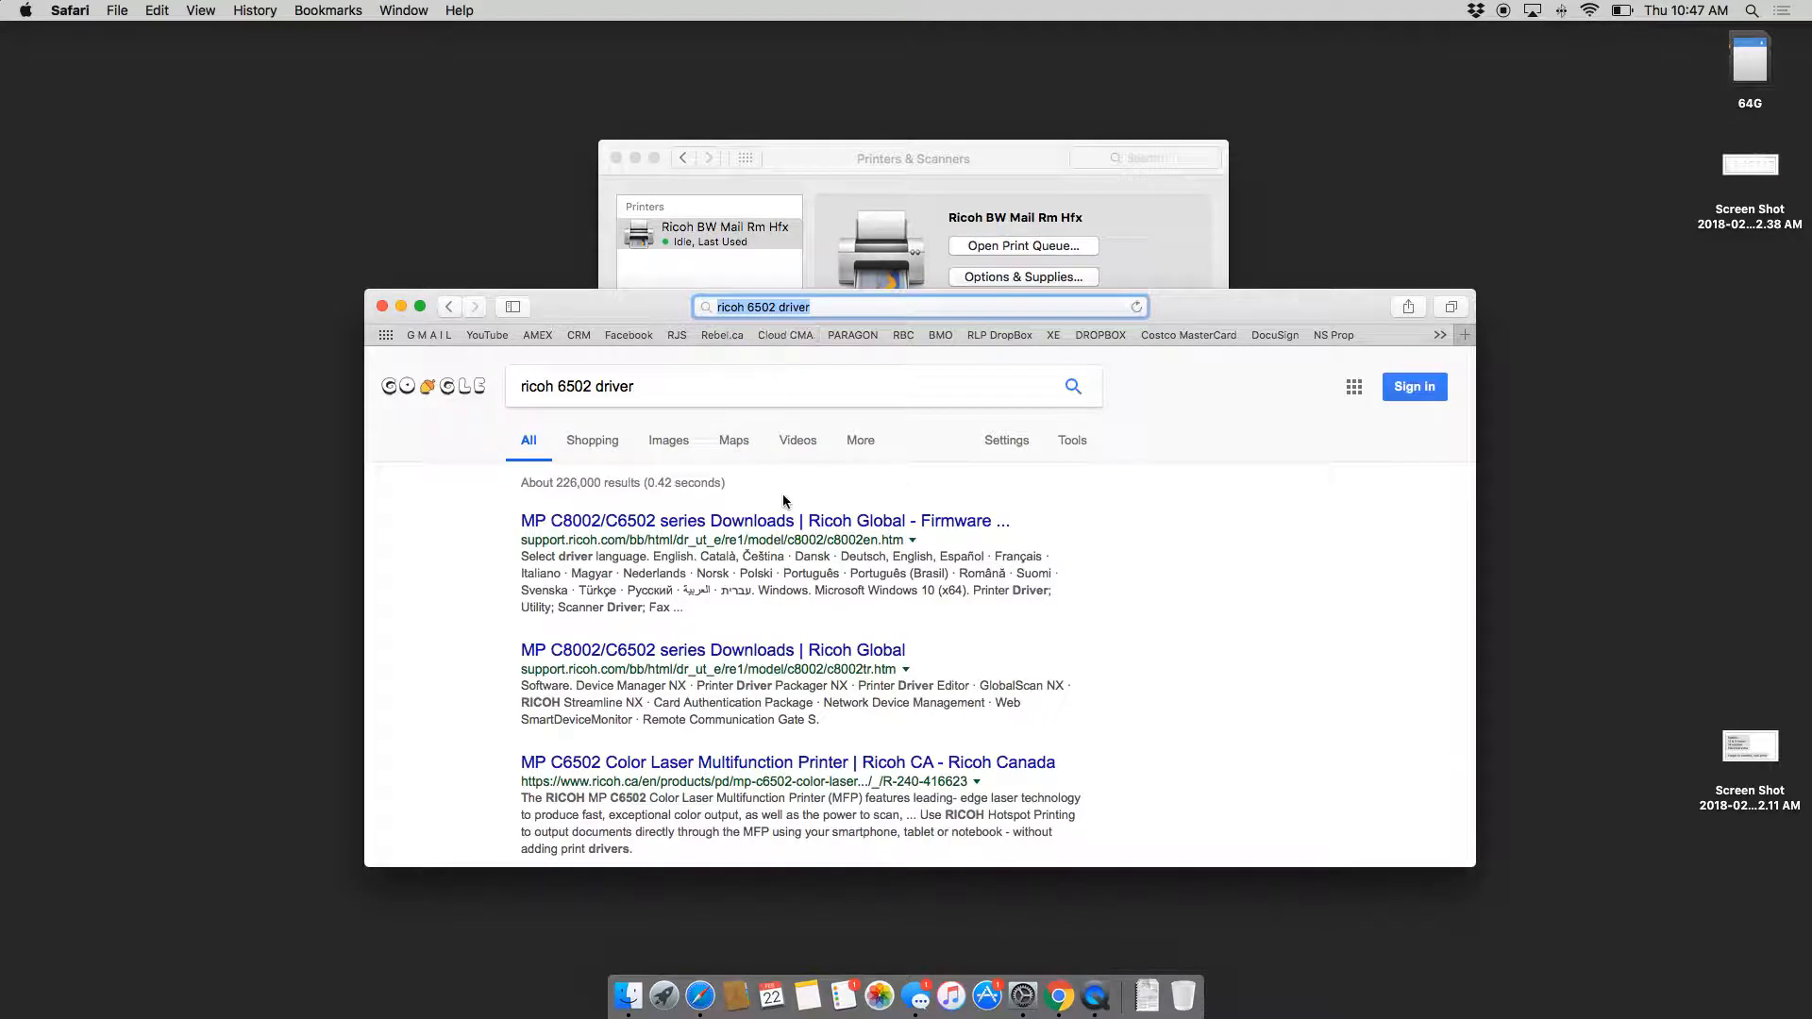
Step: Open the MP C8002/C6502 series downloads result and expand the Mac OS X versions
click(685, 521)
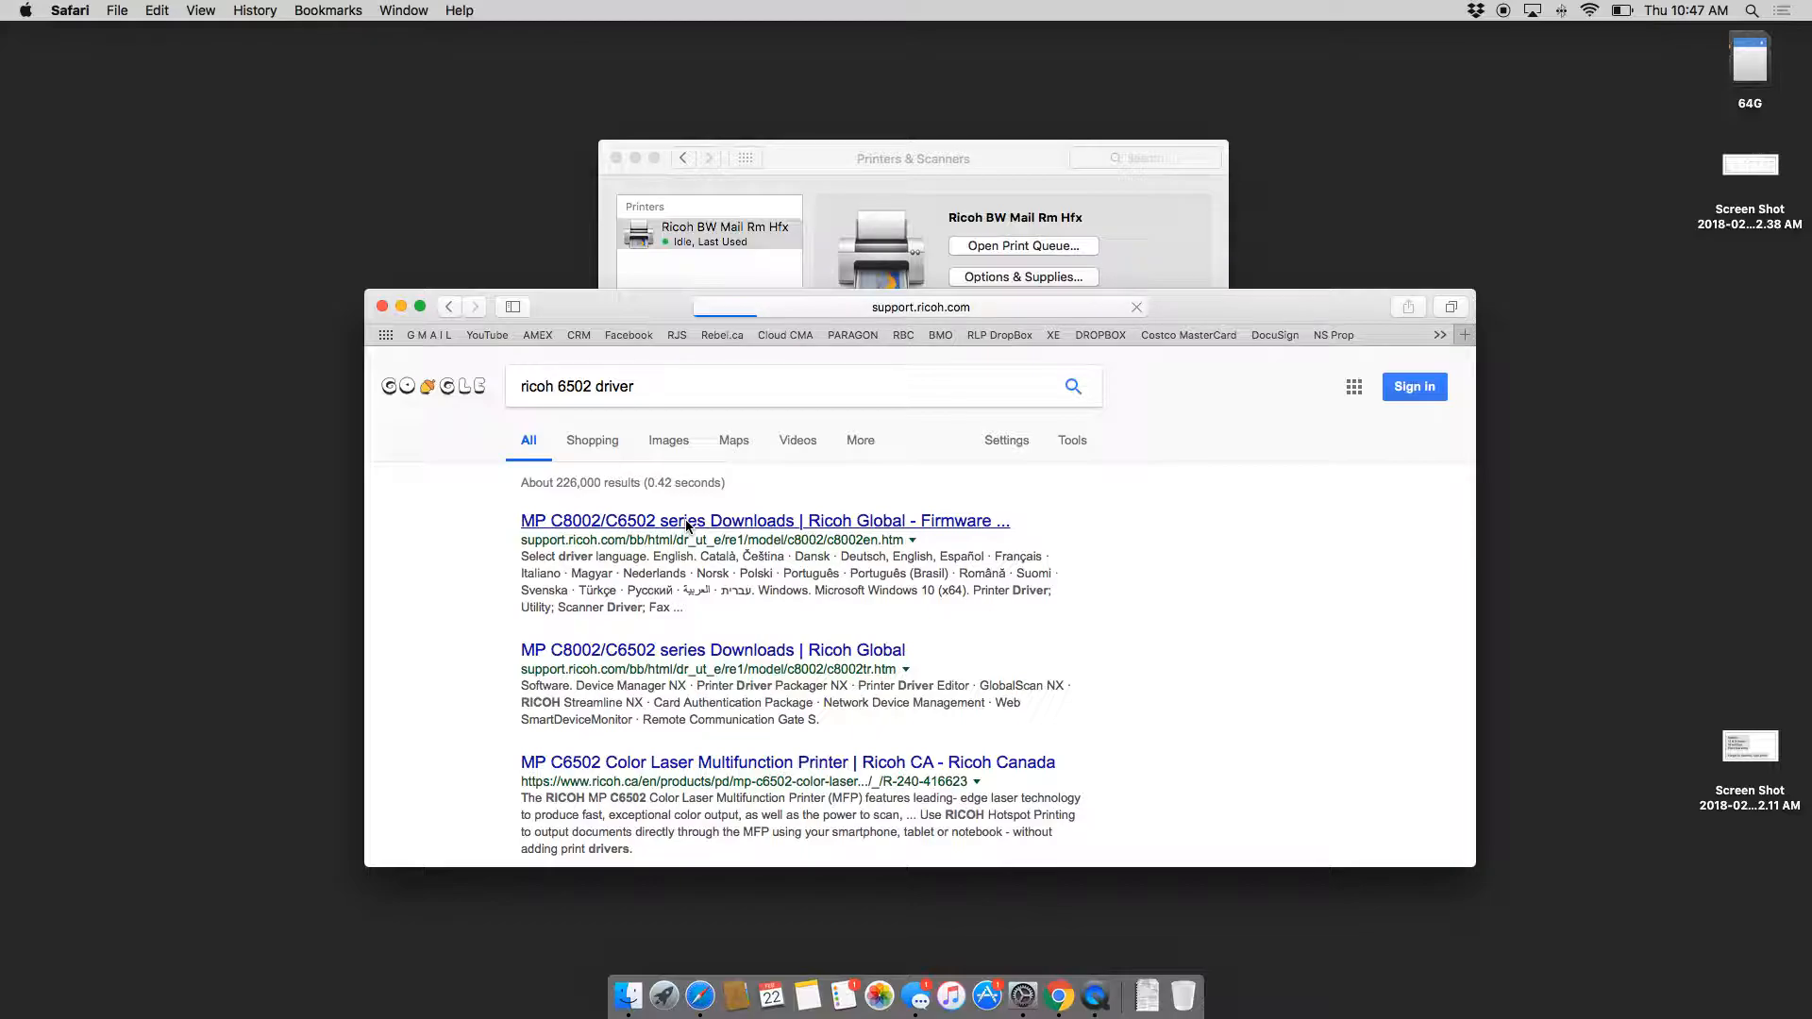
scroll(687, 523, down, 5)
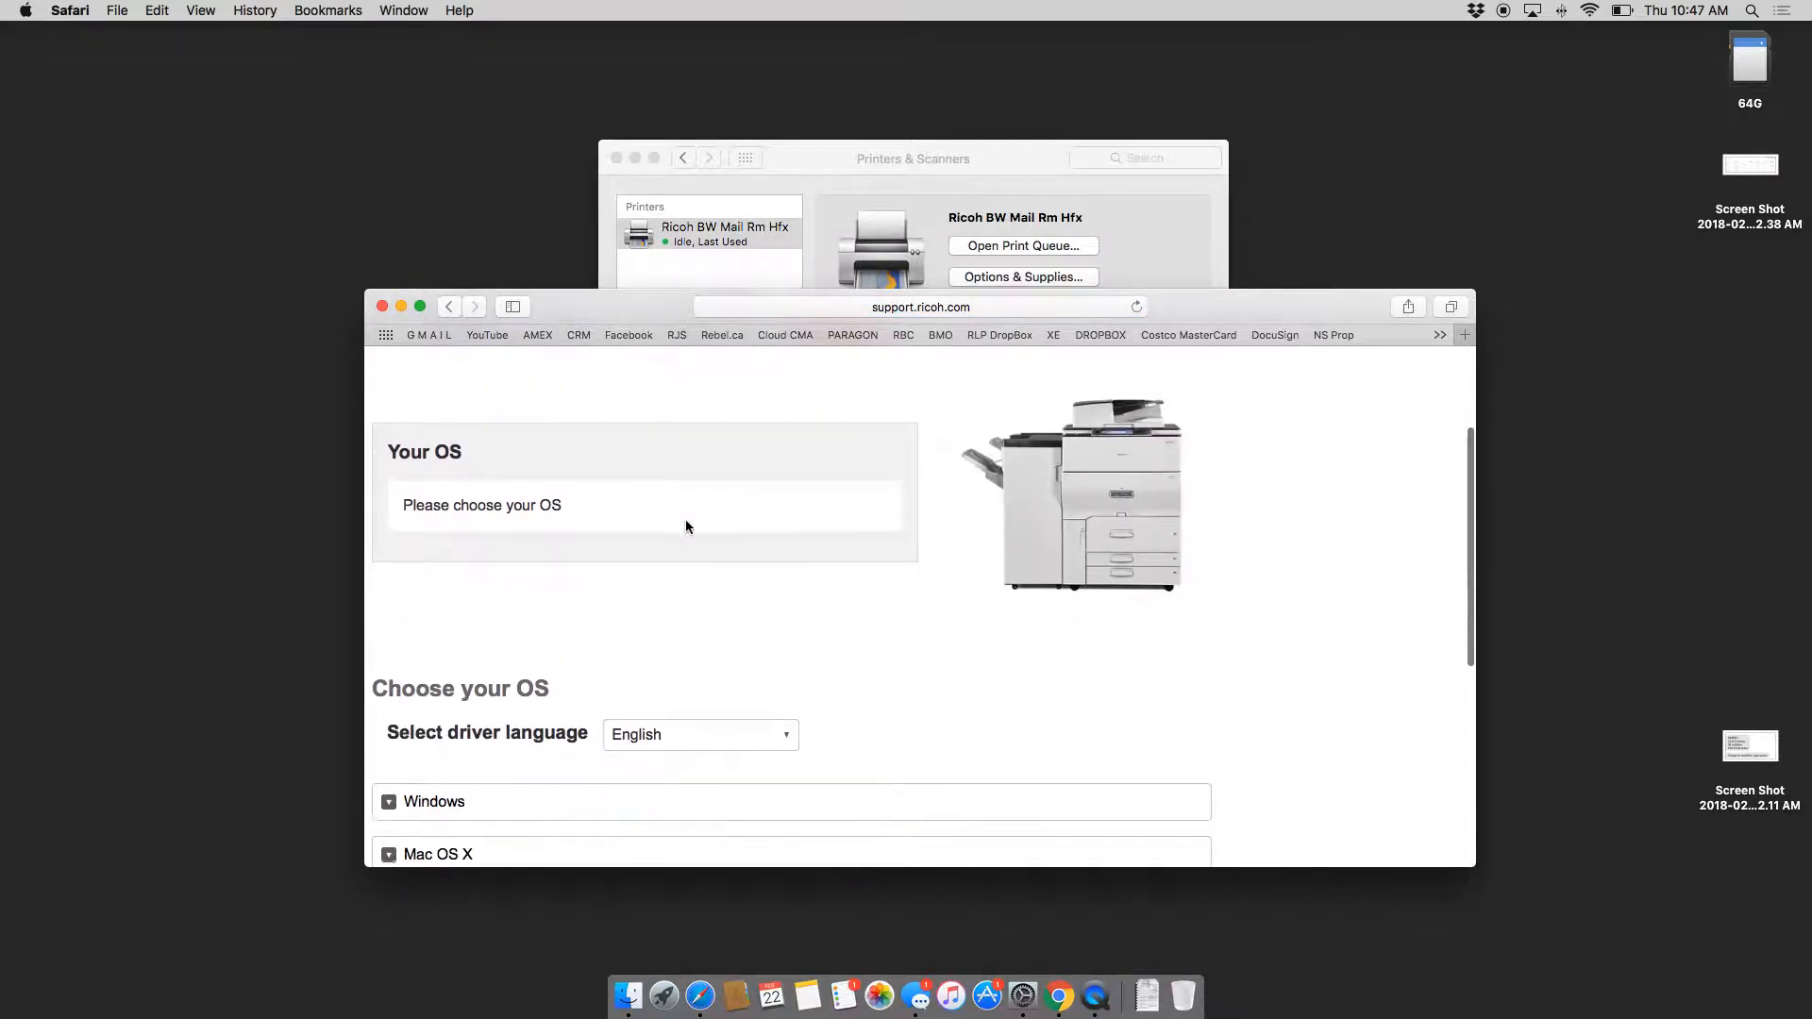
scroll(693, 529, down, 3)
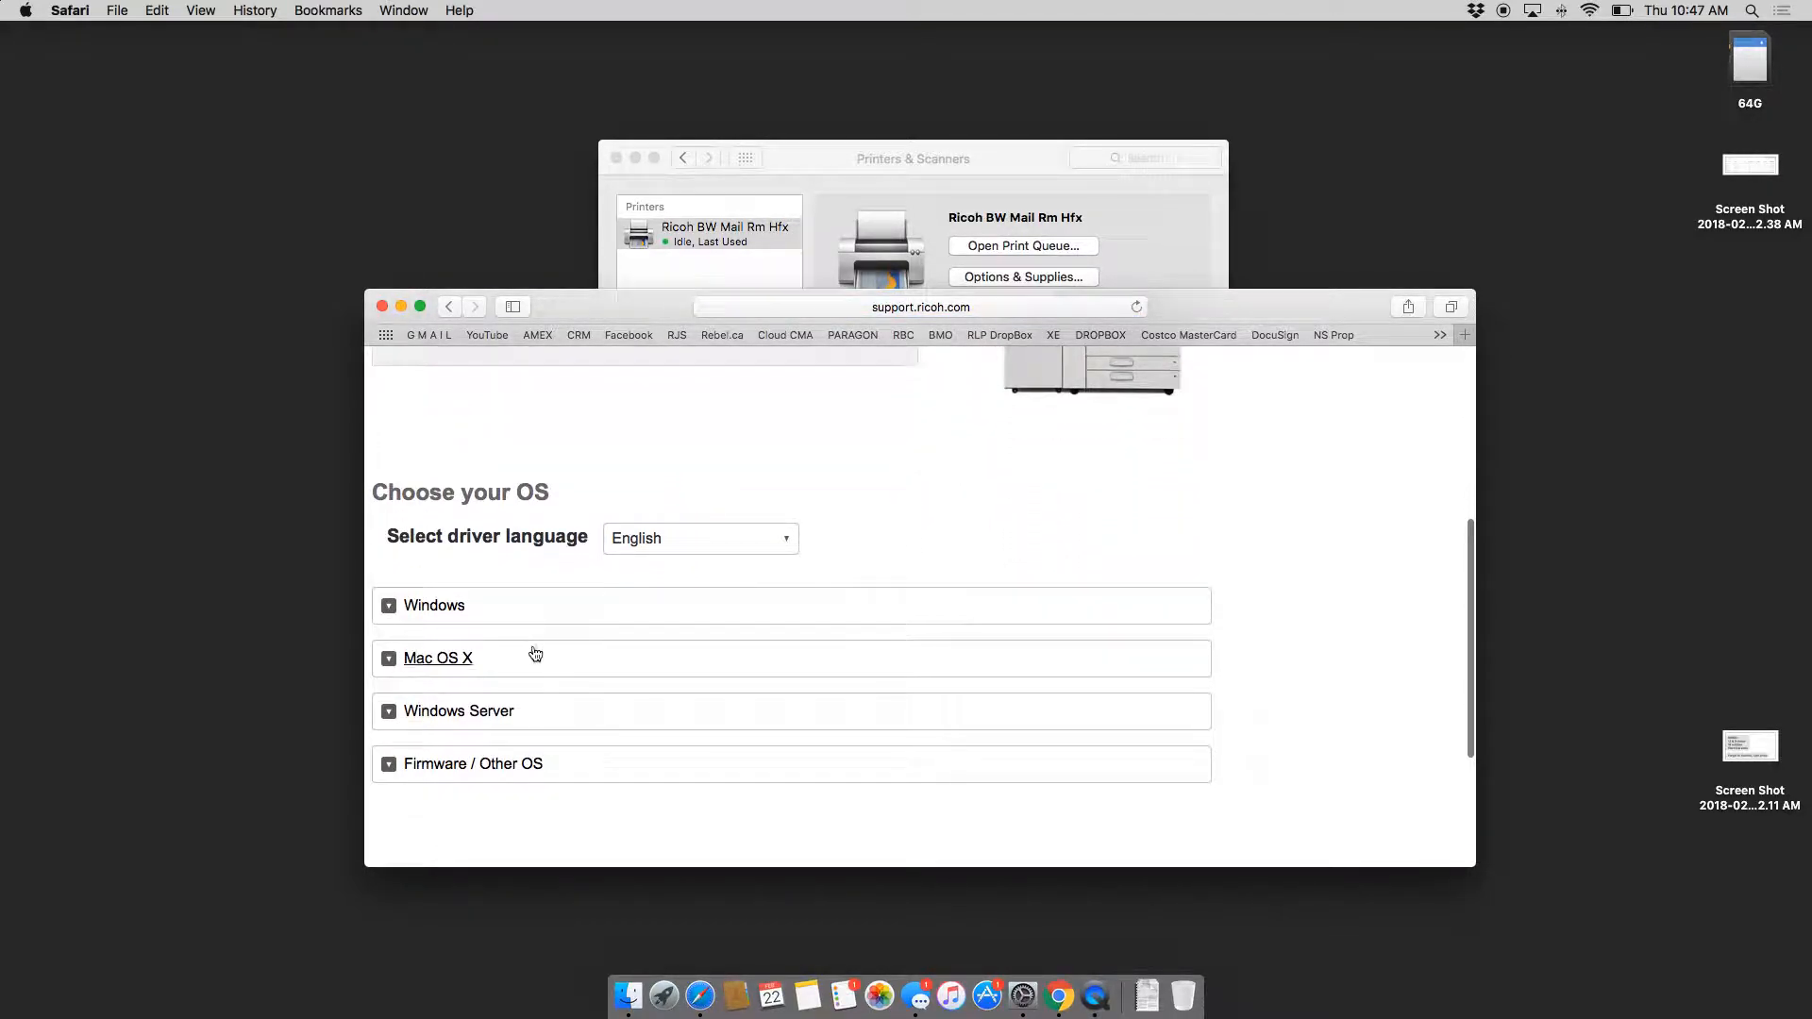
click(486, 668)
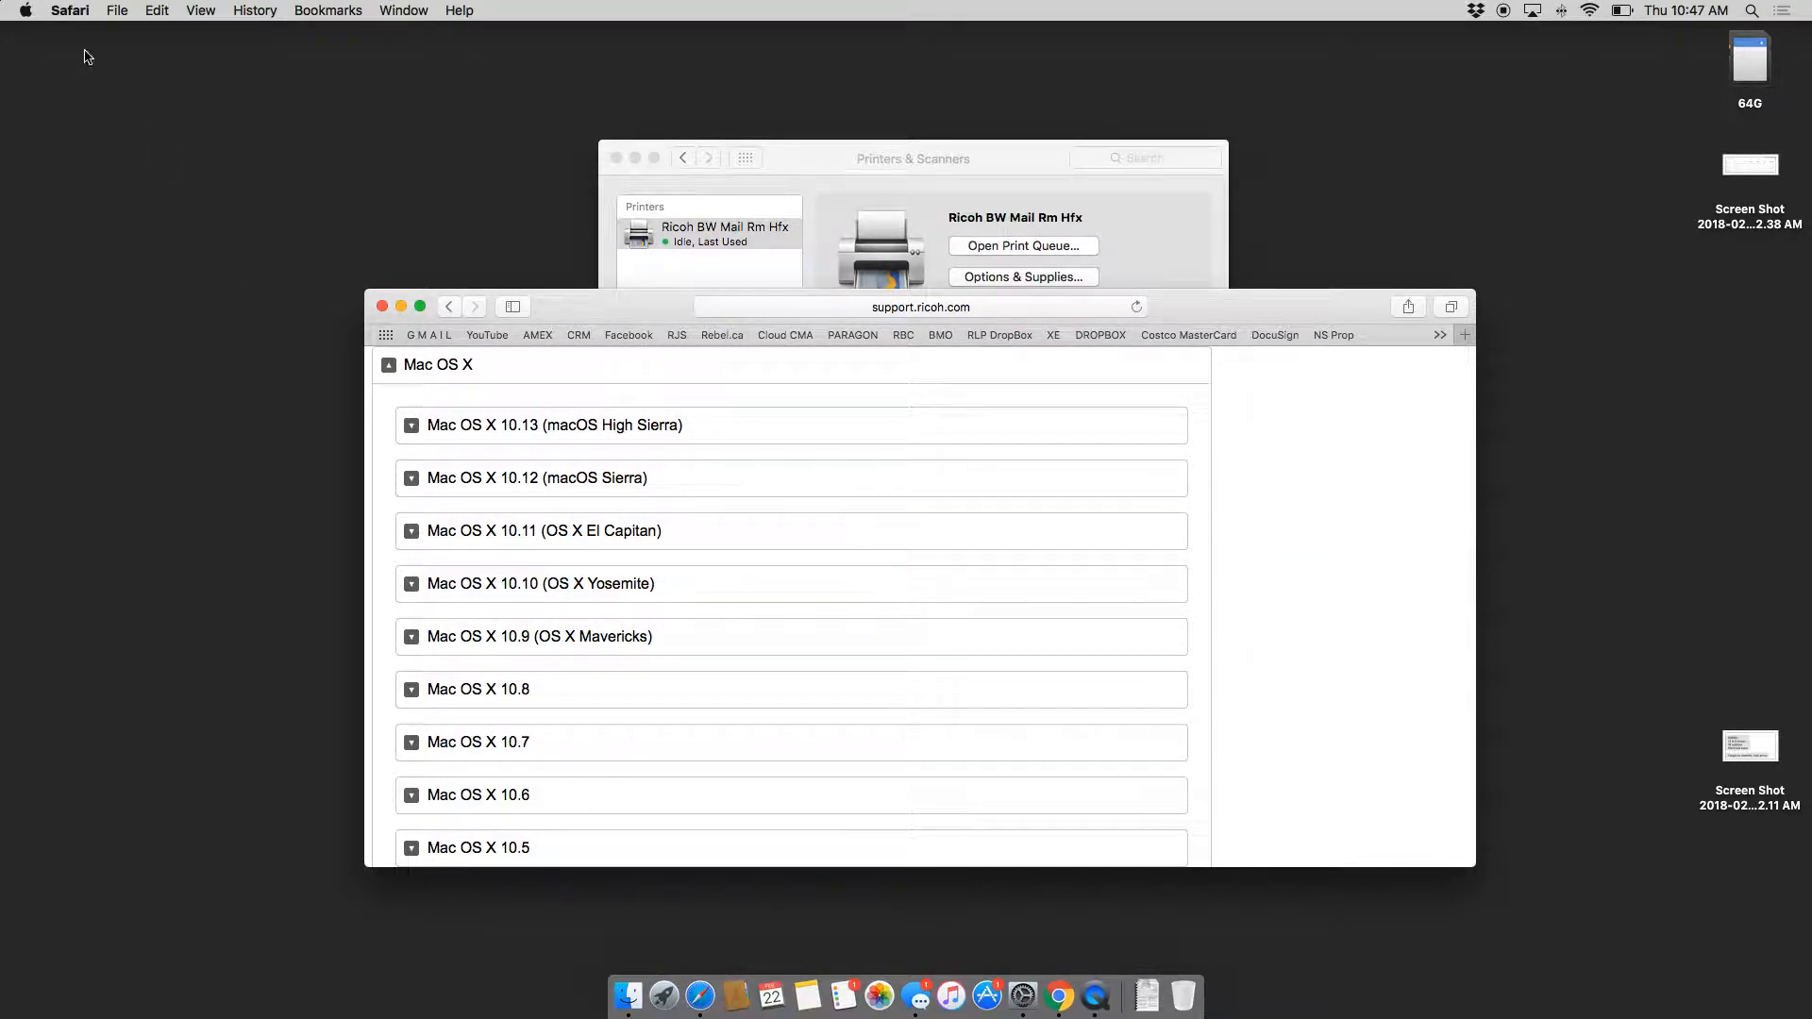
Step: Check this Mac's OS version in About This Mac
click(26, 11)
click(38, 32)
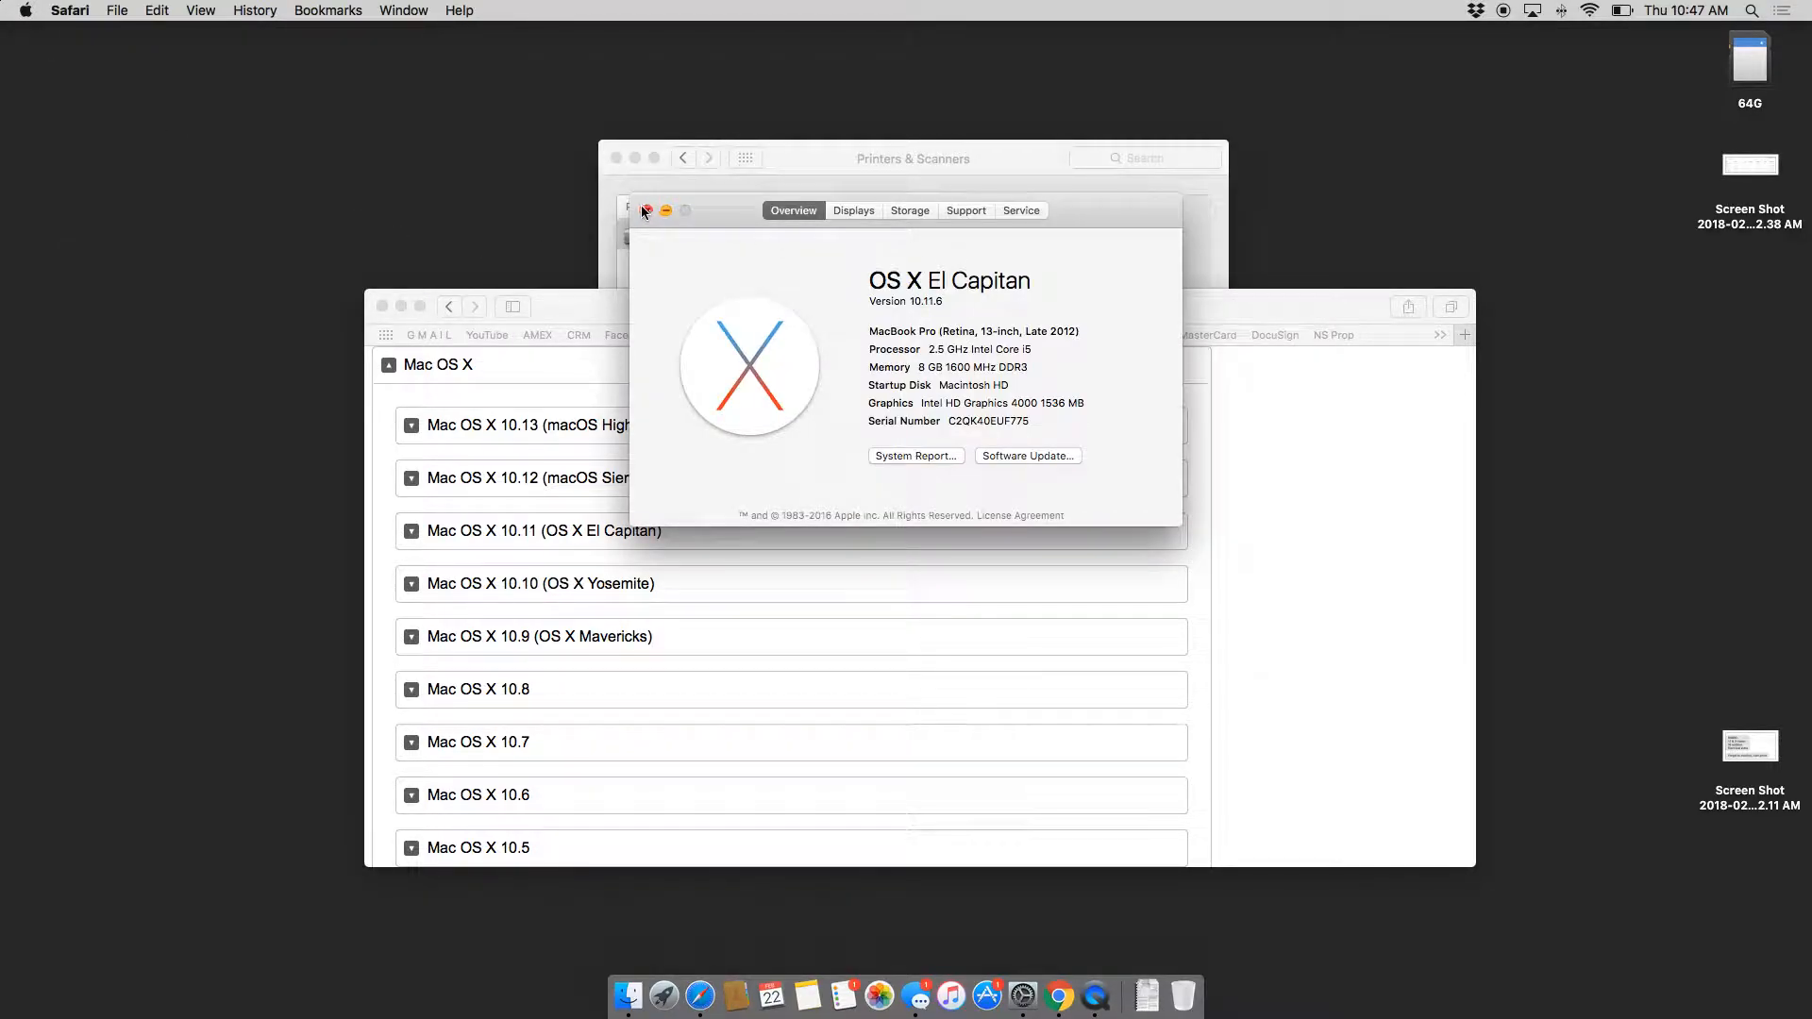
click(648, 210)
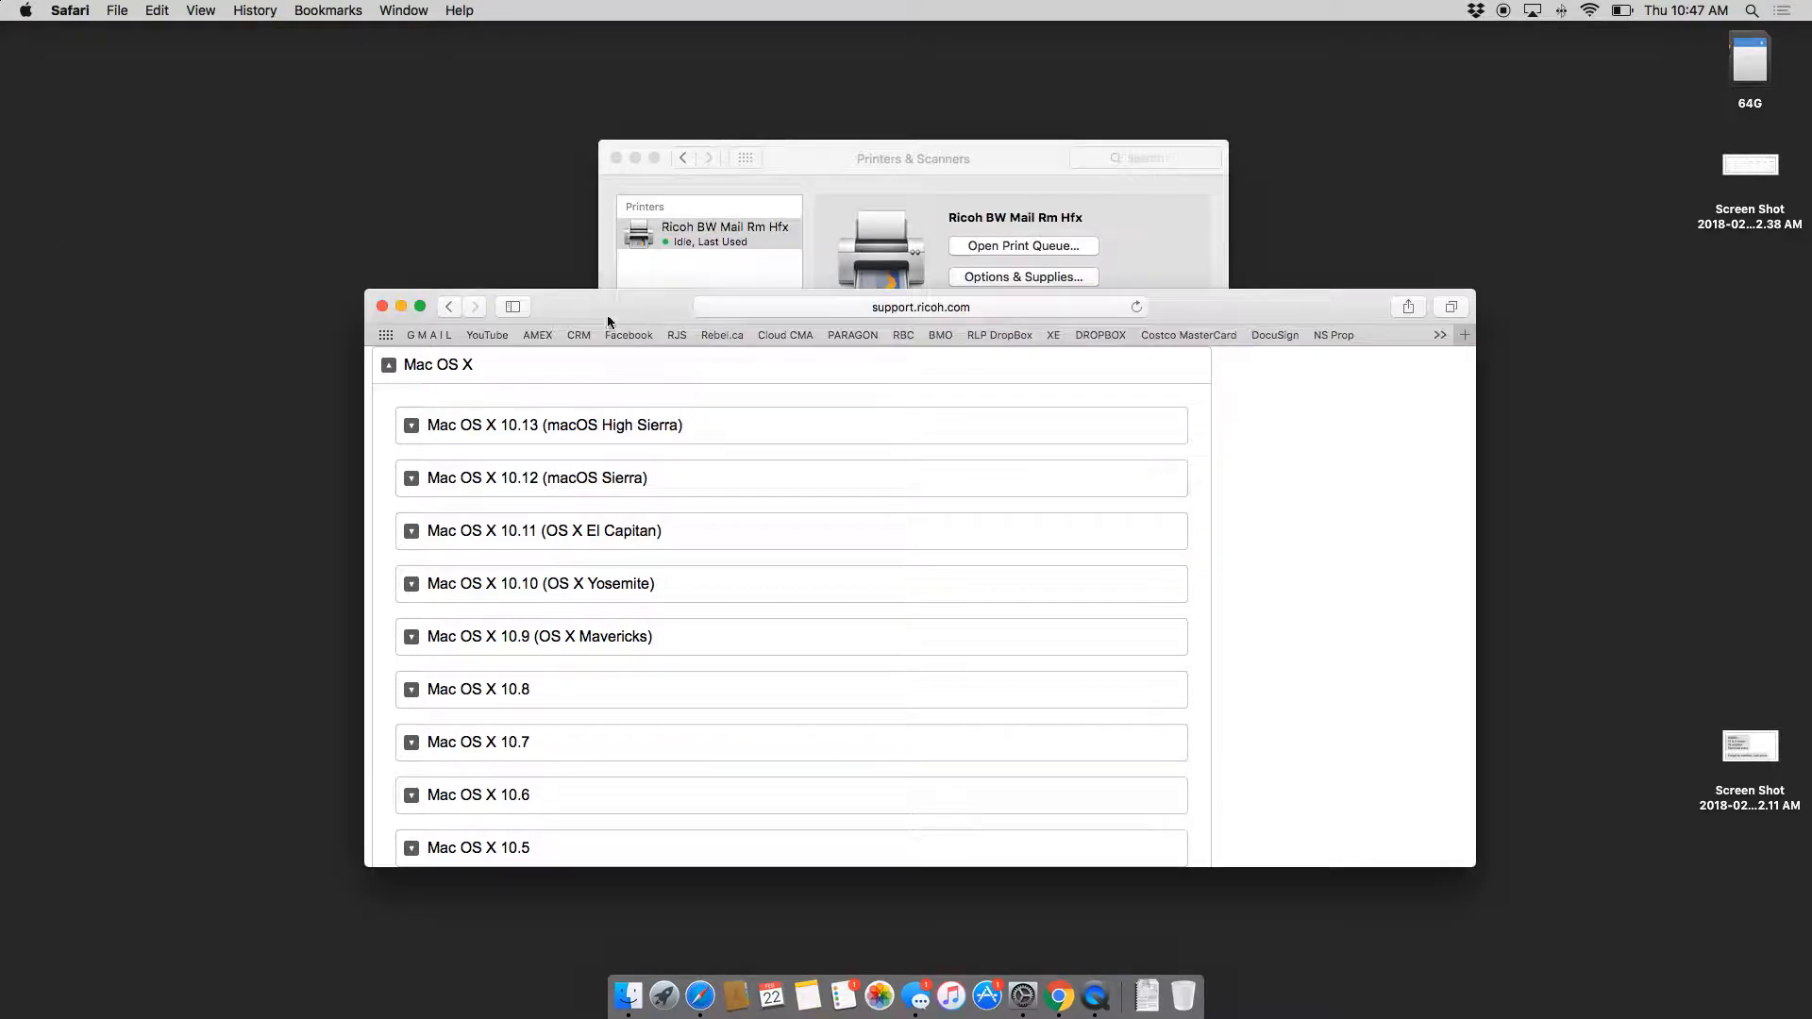
Step: Download the PPD Installer for OS X 10.11 El Capitan and save it to Downloads
click(483, 530)
scroll(481, 533, down, 2)
scroll(481, 533, down, 1)
click(542, 519)
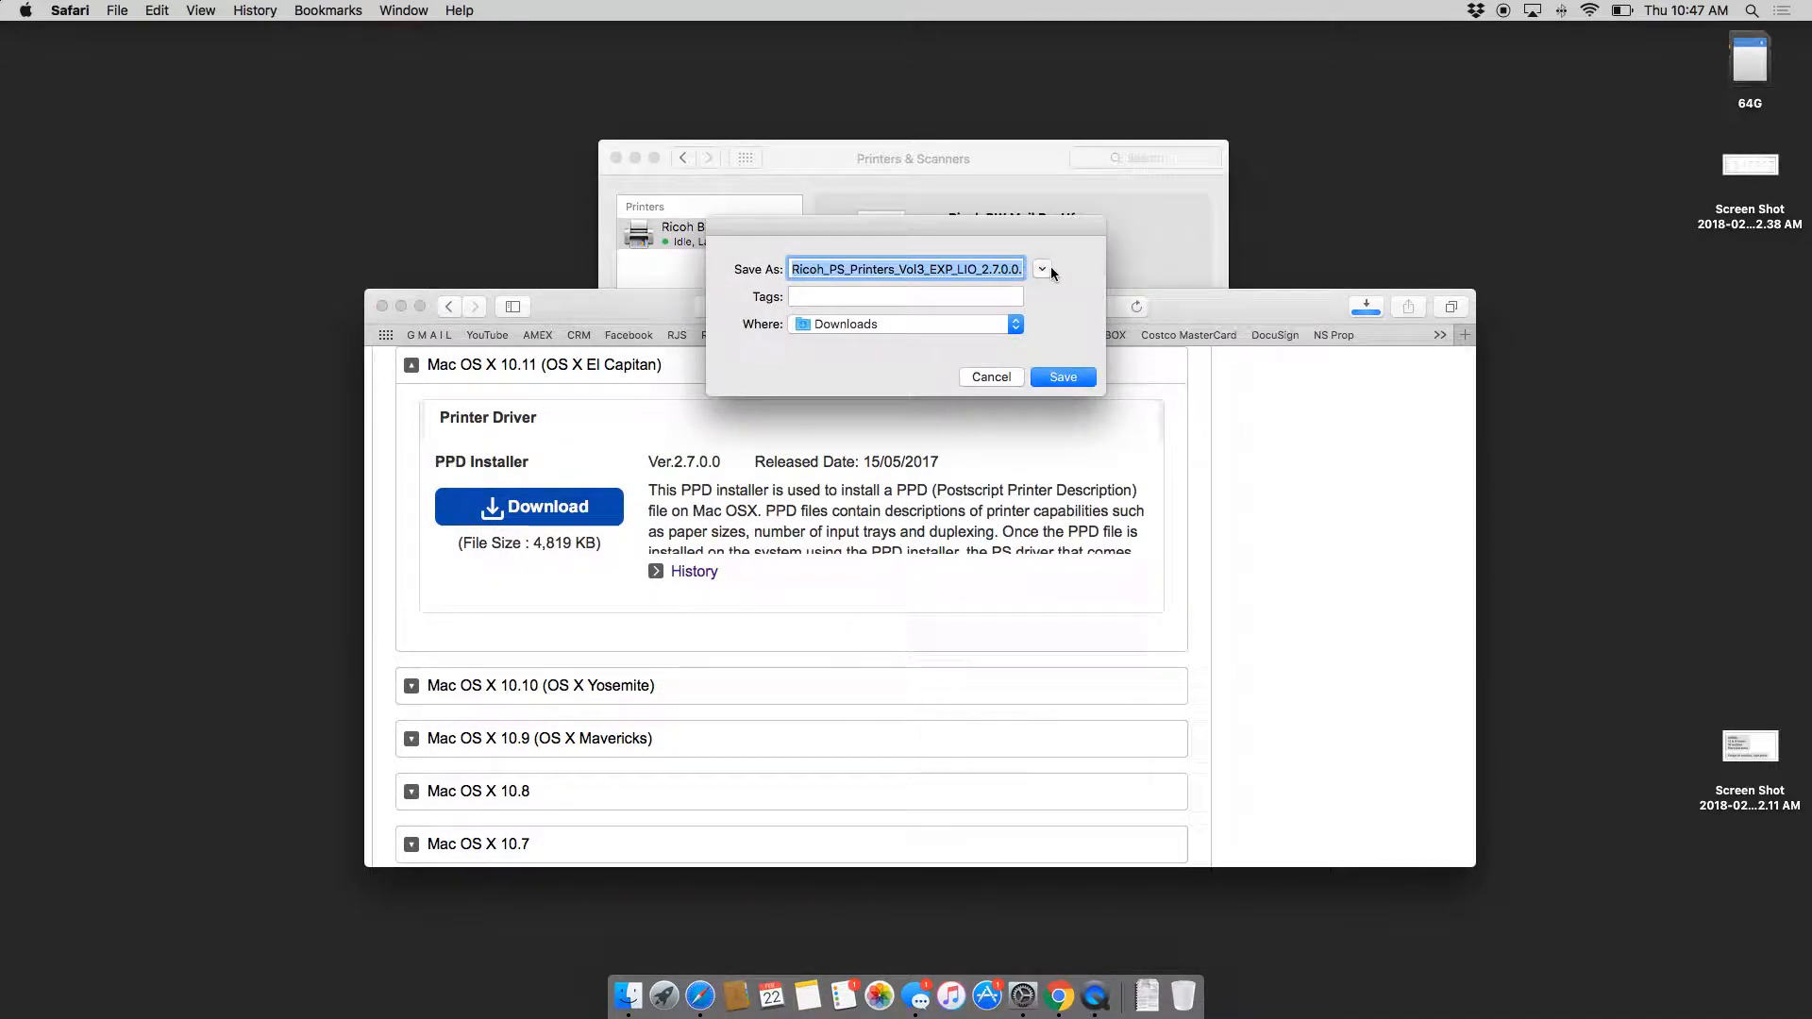
click(1041, 269)
click(1198, 908)
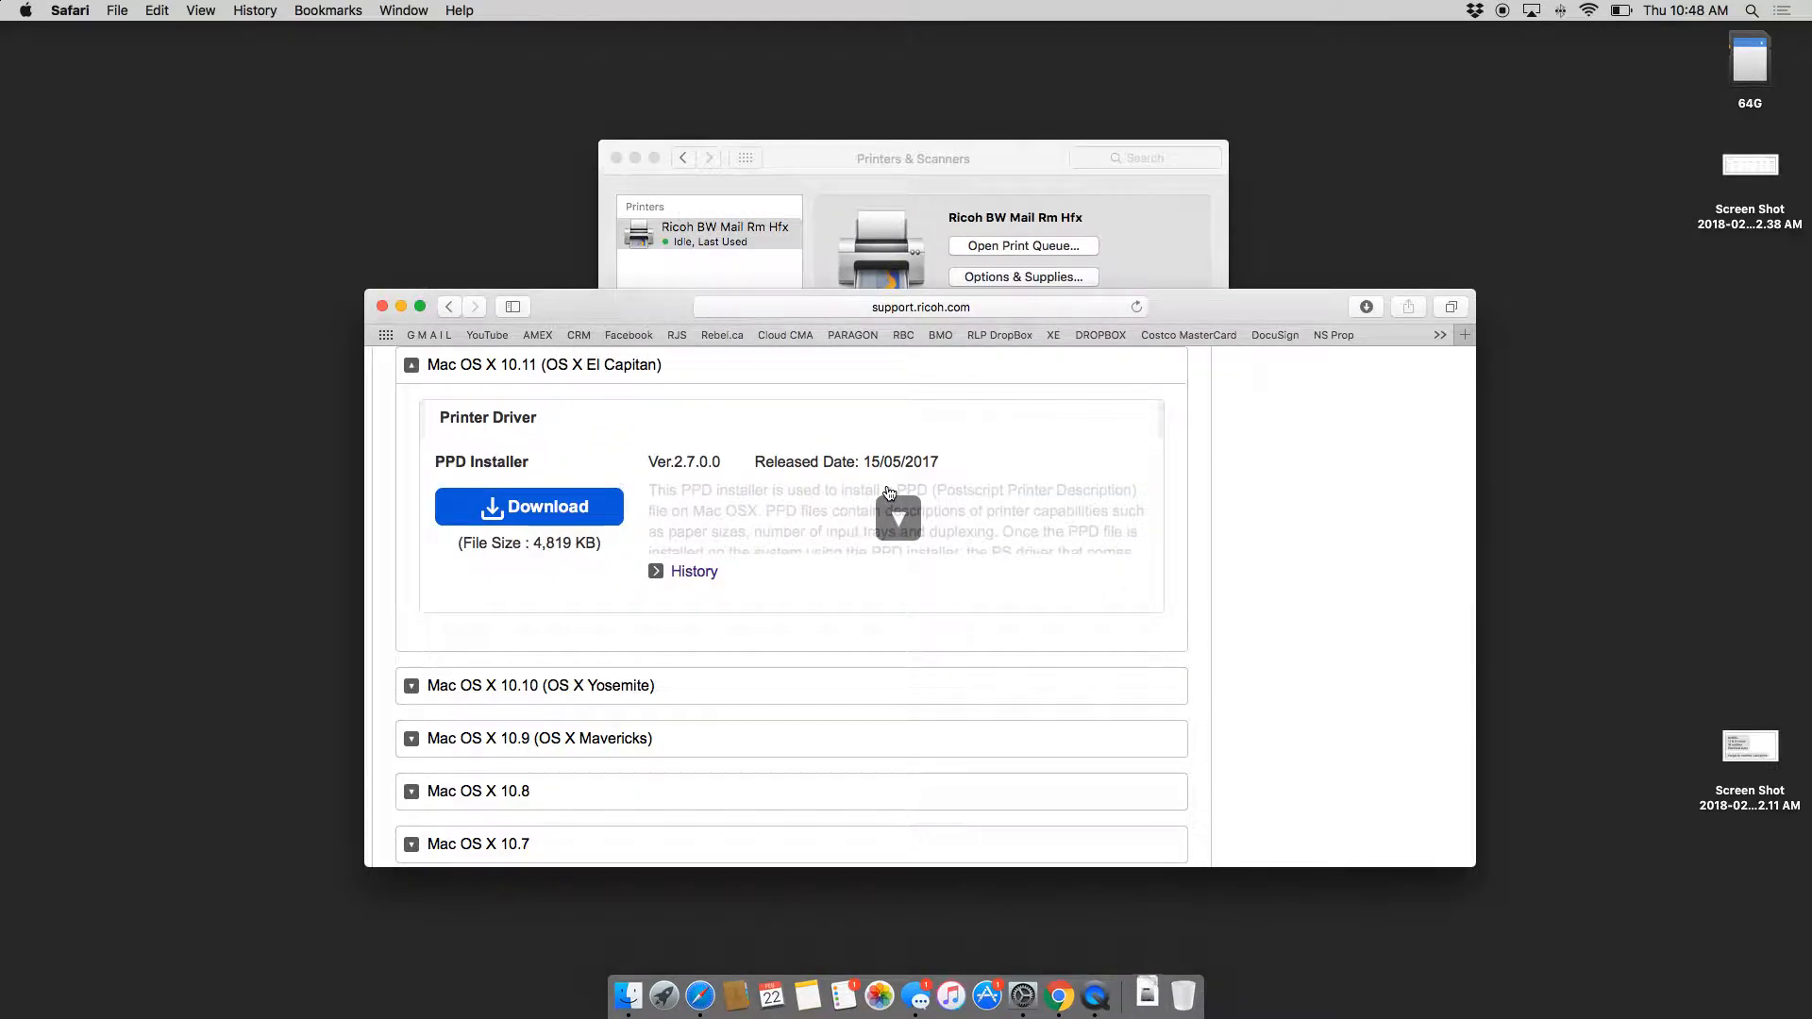
click(1364, 308)
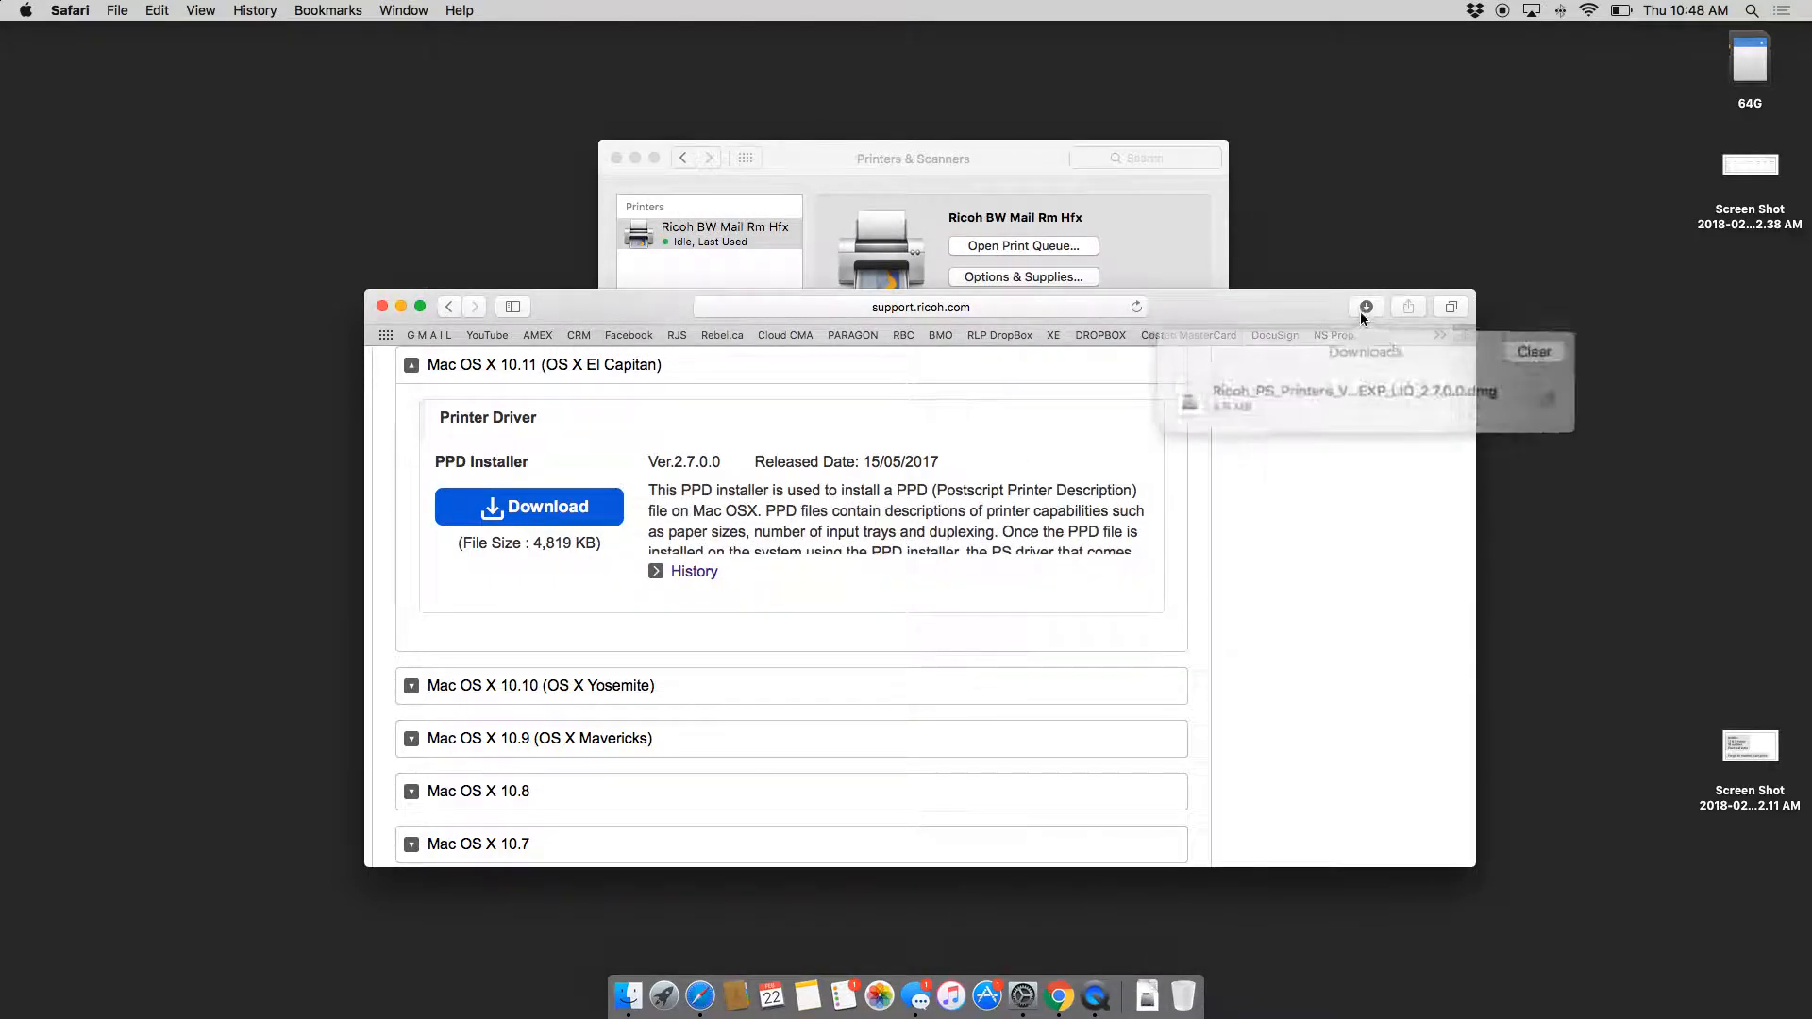
Step: Reveal the downloaded Ricoh .dmg in Finder, mount it, and select its installer package
click(1520, 391)
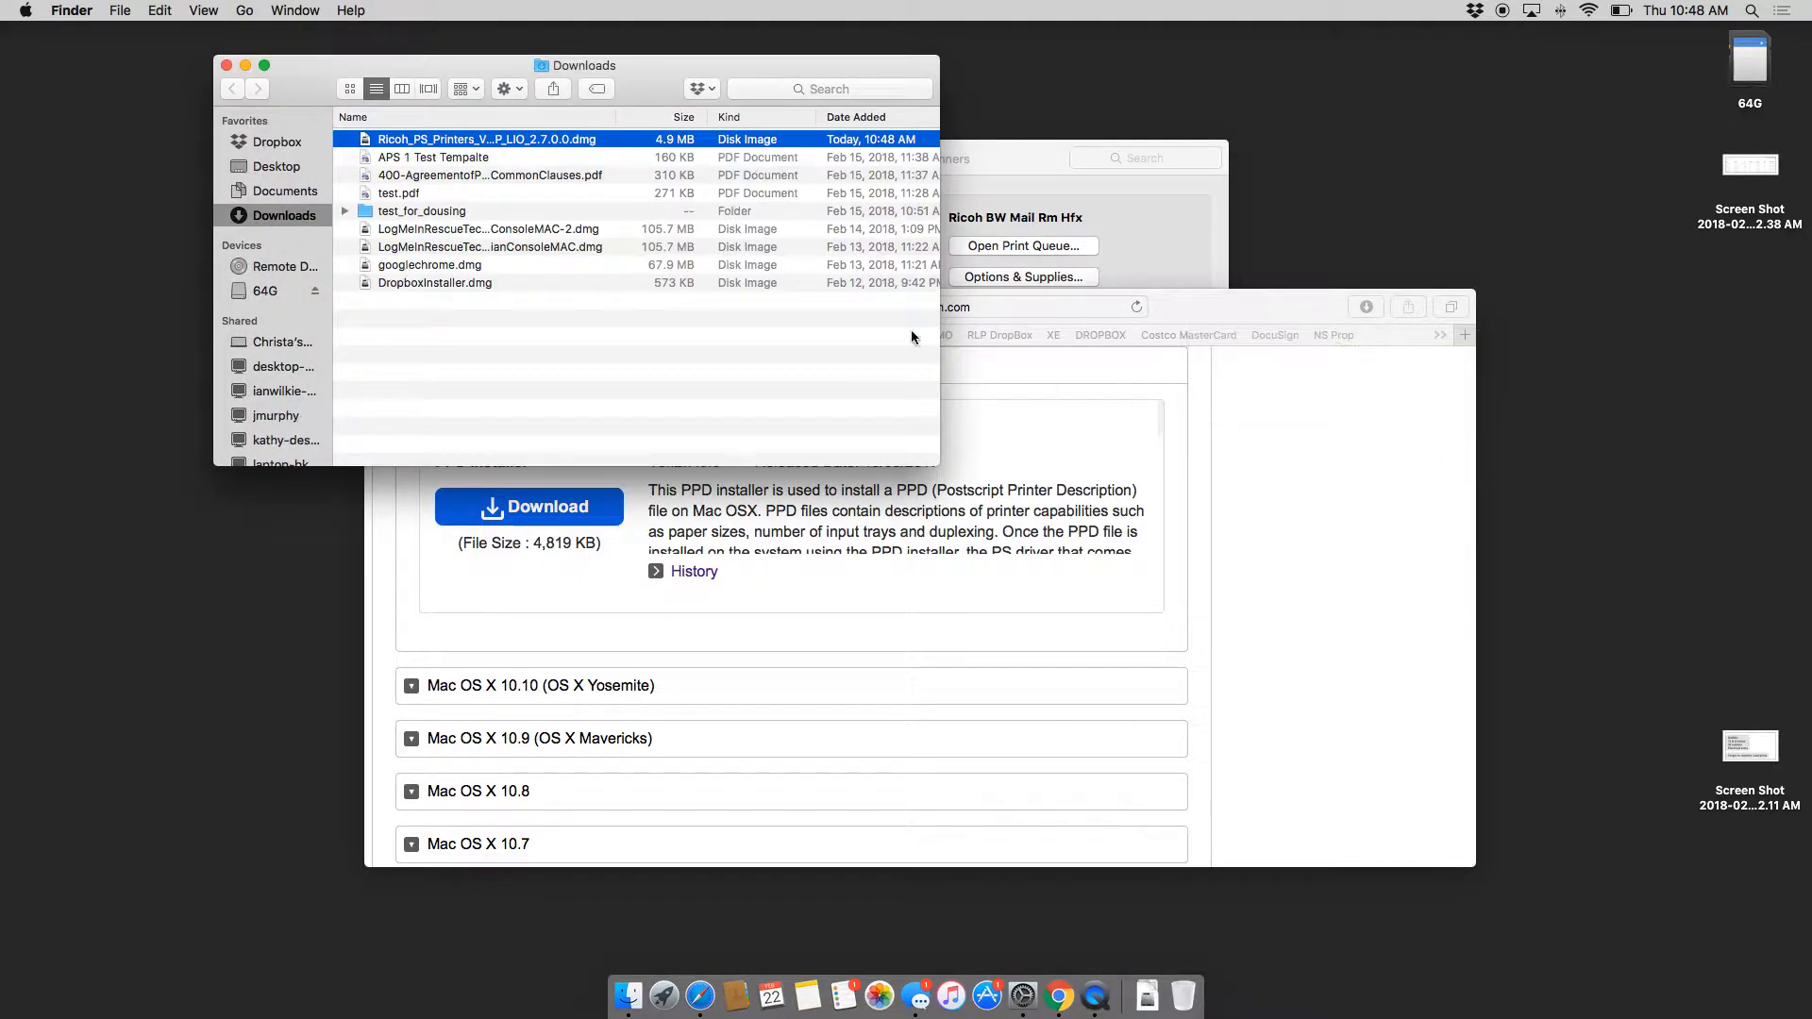
double_click(439, 141)
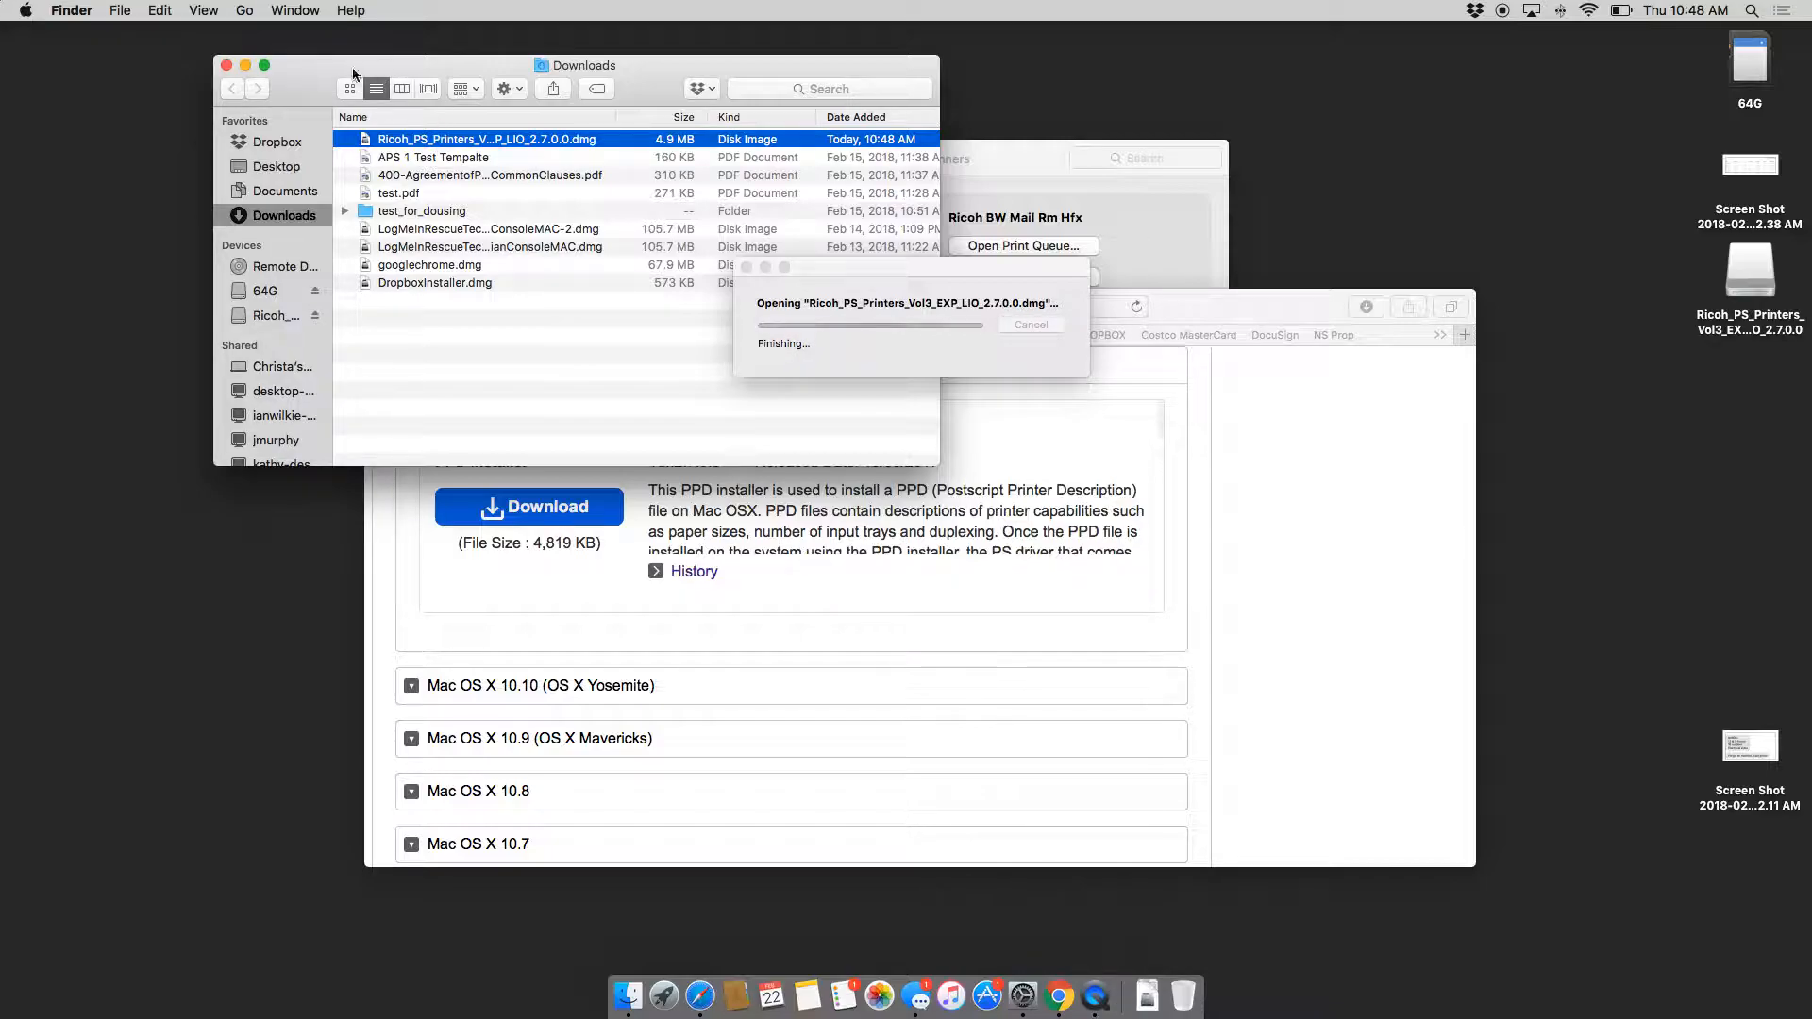
click(245, 65)
click(486, 126)
Step: Install the Ricoh PS Printers Vol3 driver, accepting the licence and entering the admin password
double_click(486, 125)
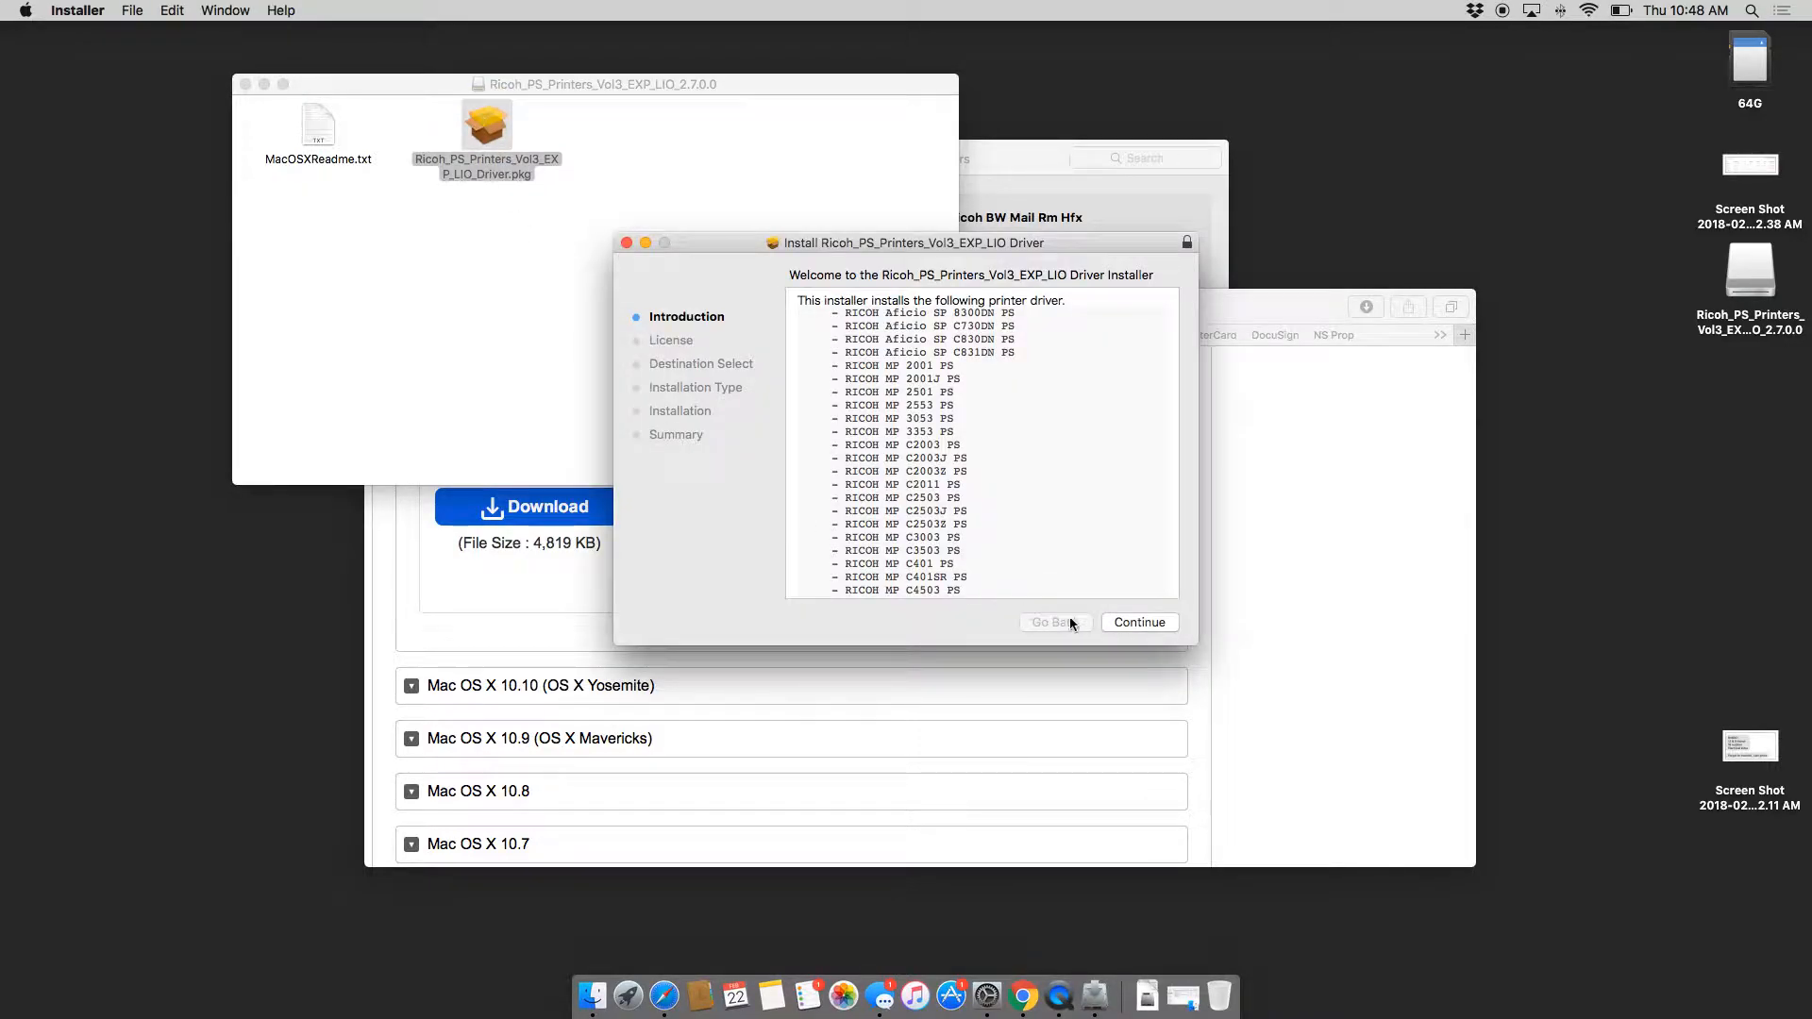
click(1134, 624)
click(1134, 624)
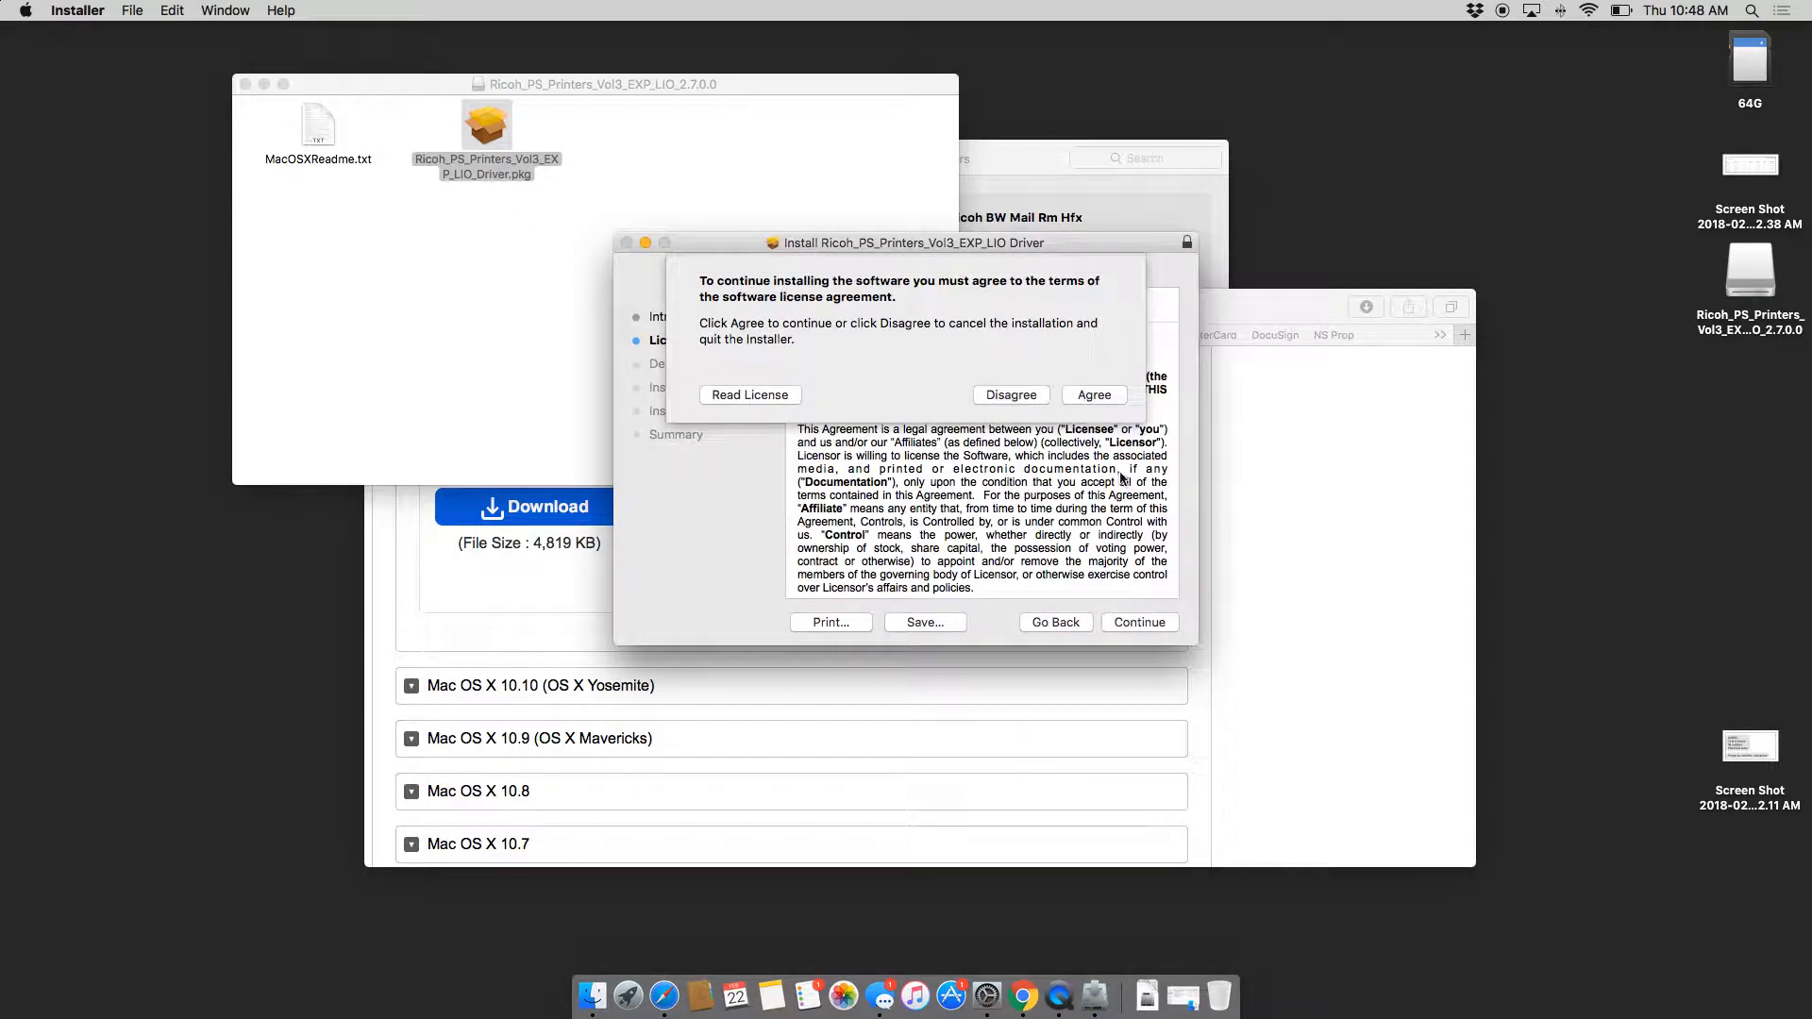
click(1094, 394)
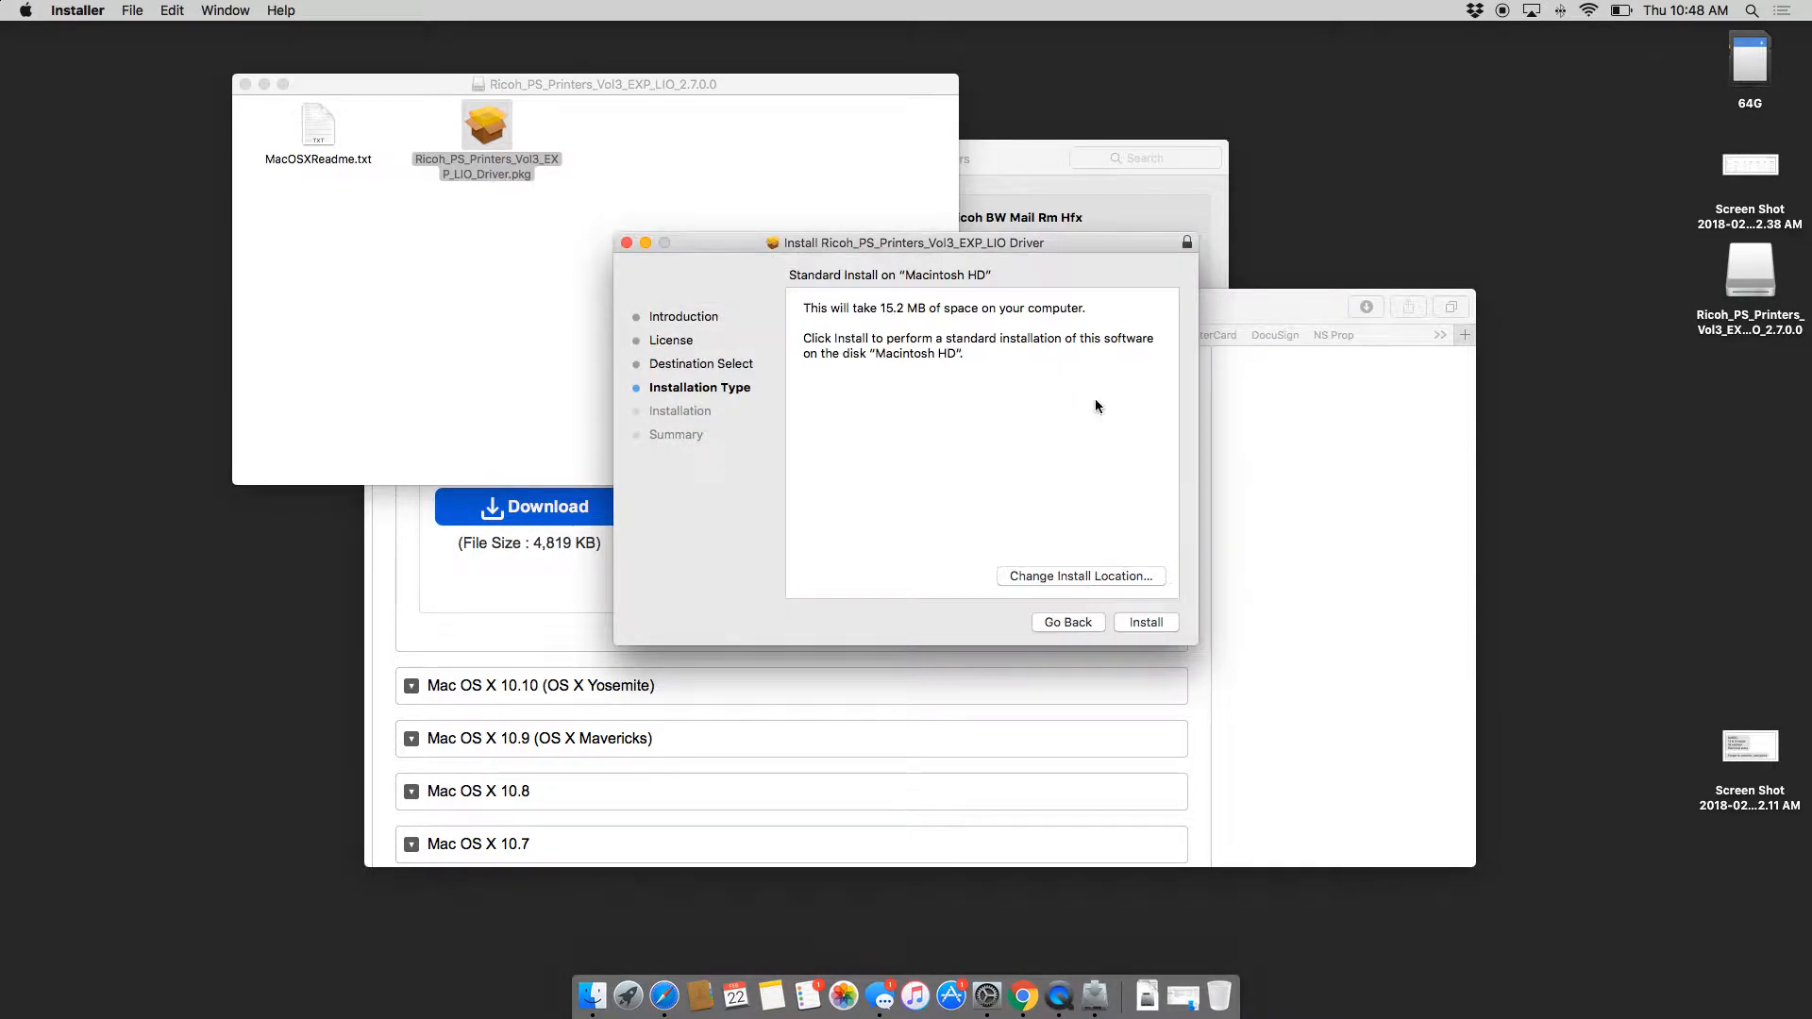
click(1146, 622)
text(******)
key(Return)
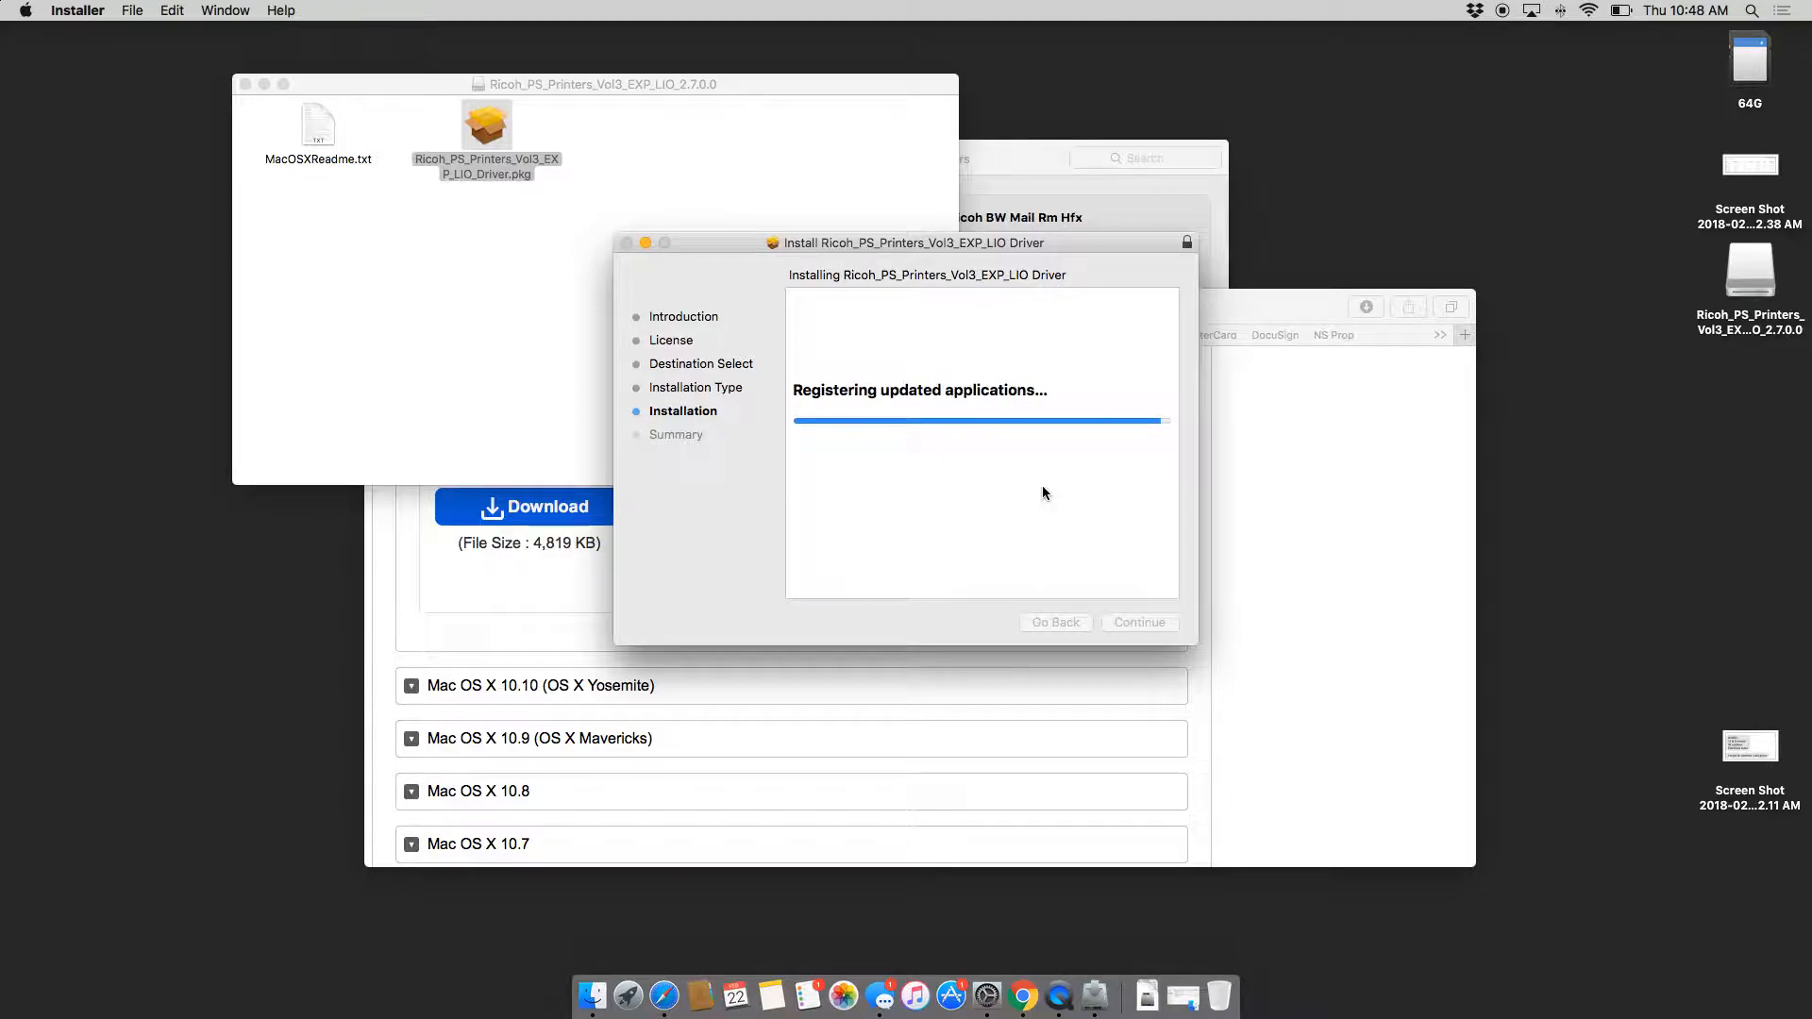
click(1141, 623)
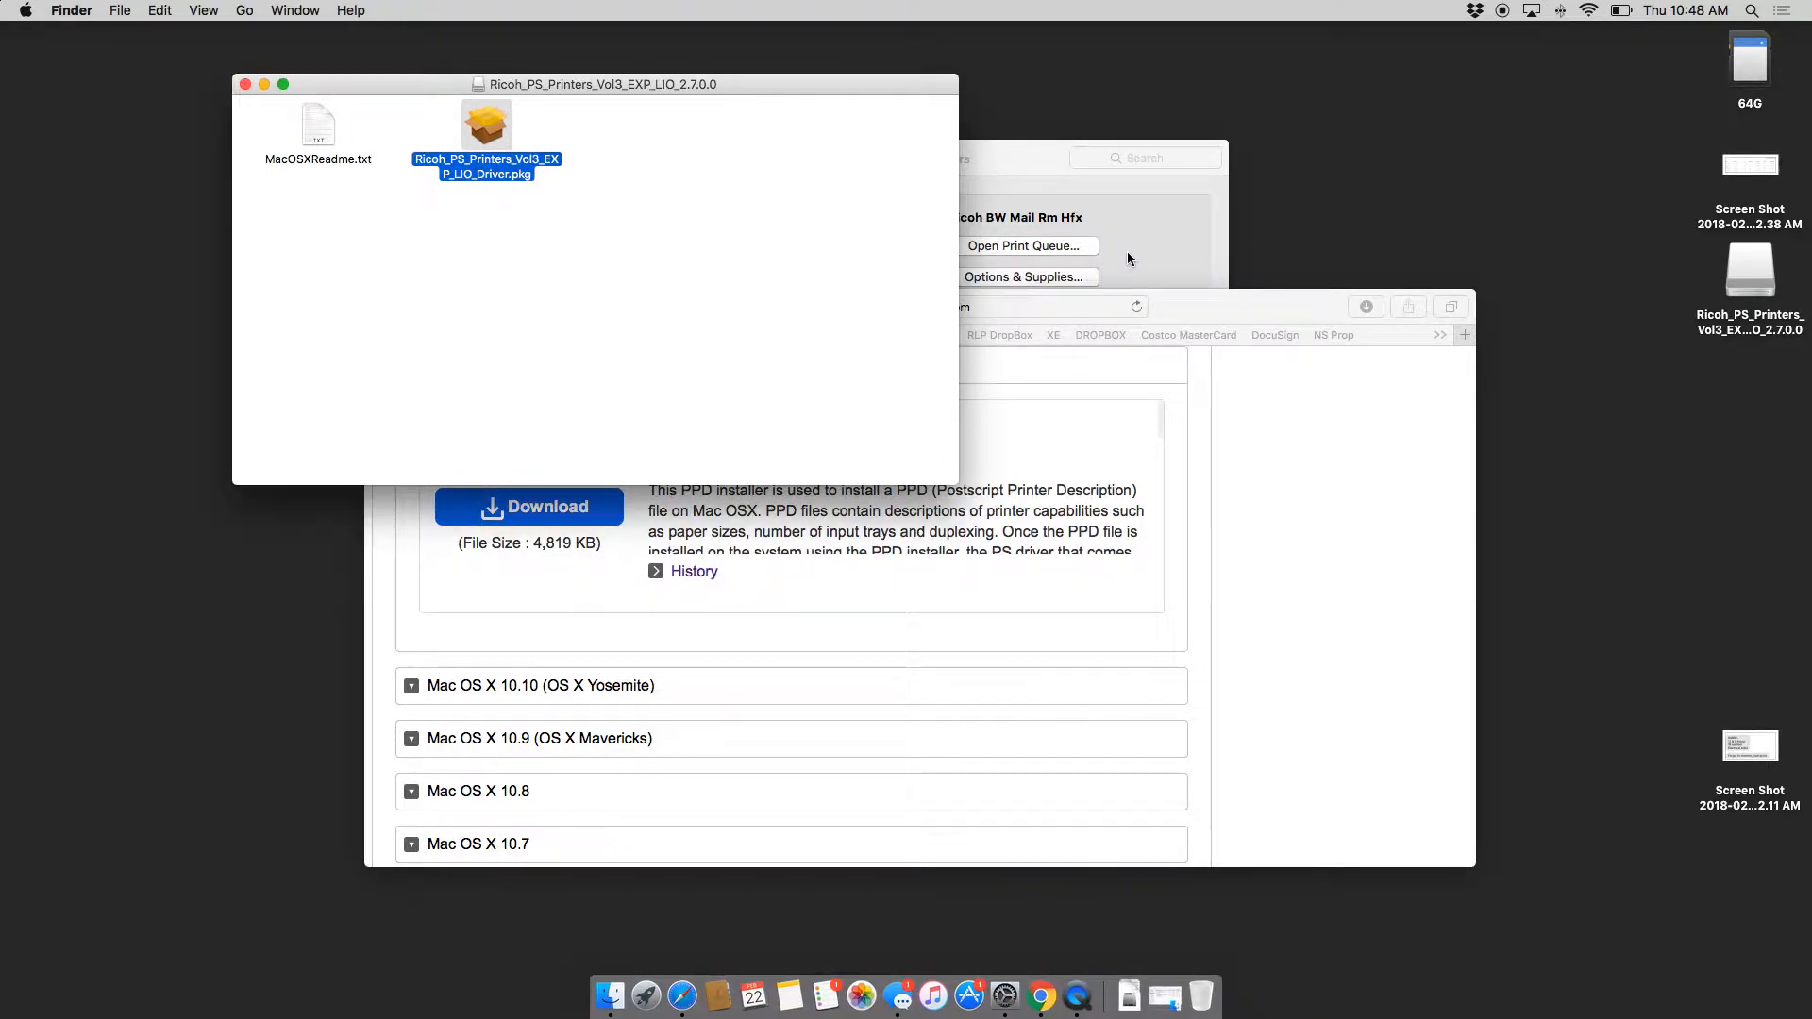
click(1127, 251)
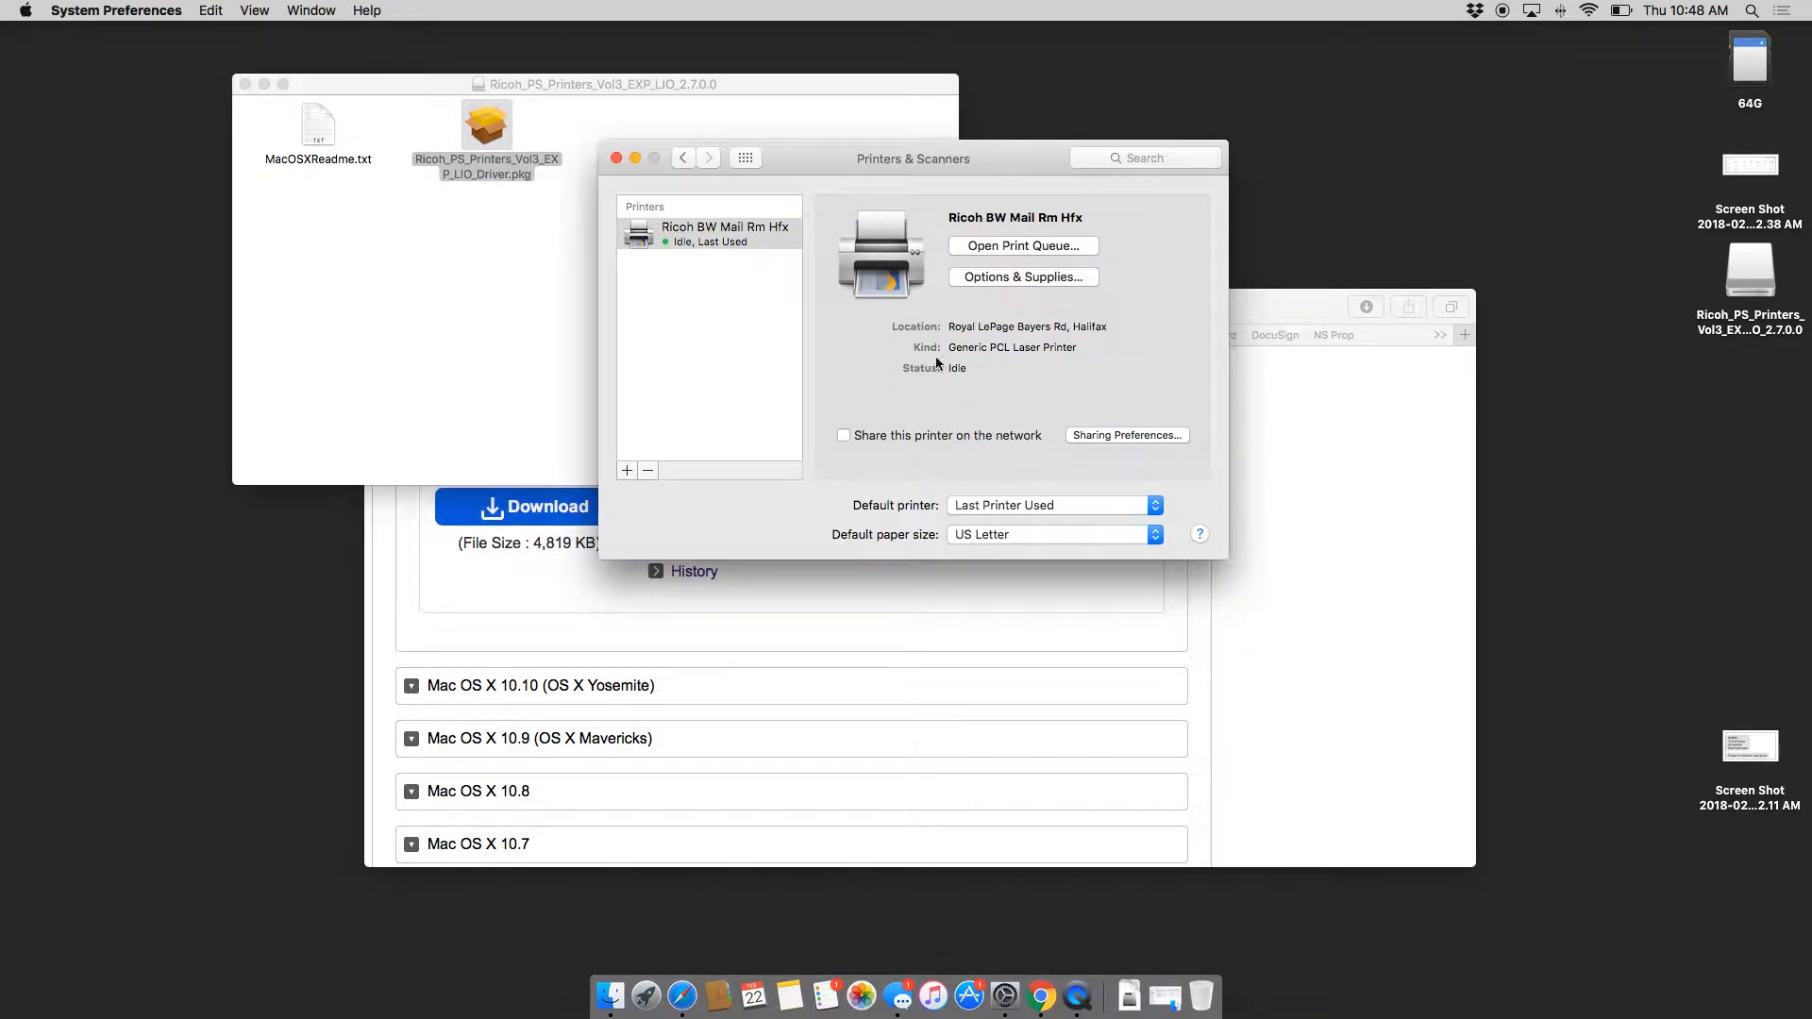
Step: Start adding a new IP printer at address 192.168.10.15
click(626, 470)
click(227, 231)
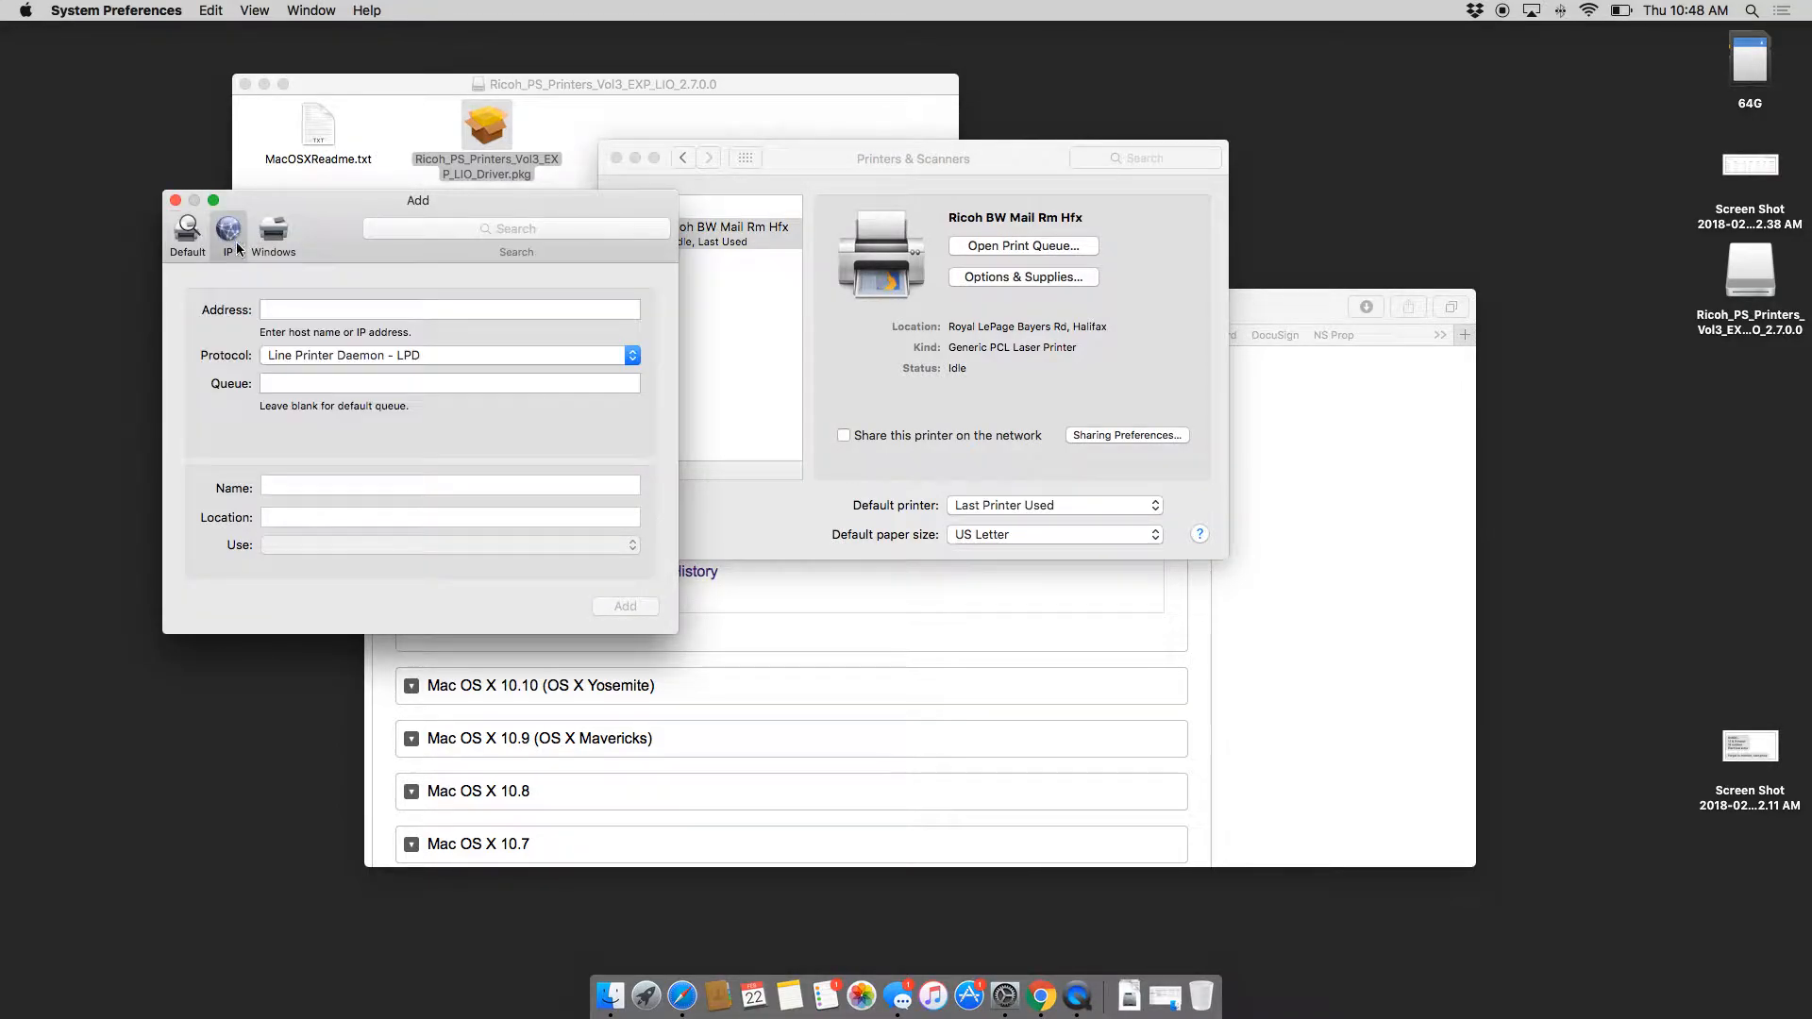
click(314, 310)
text(192.168.10.15)
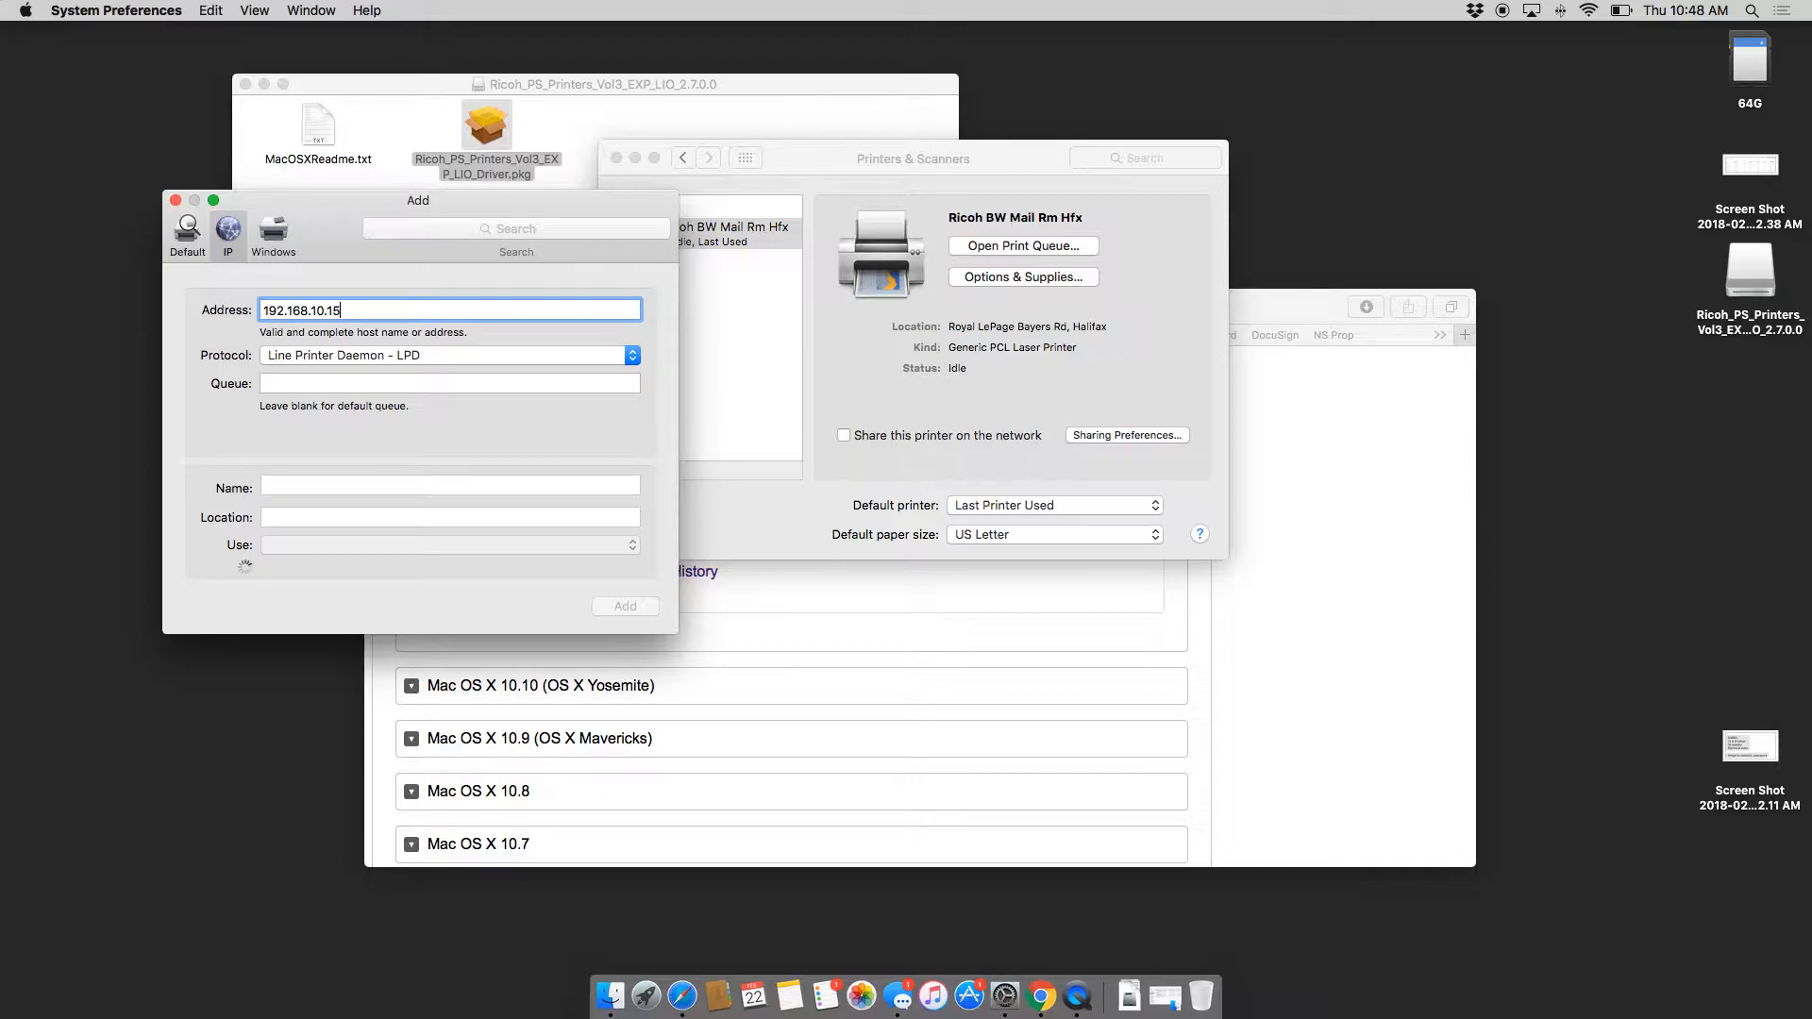
Step: Choose the RICOH MP C6502 PS driver by filtering the software list for 6502
click(368, 546)
click(391, 595)
text(6502)
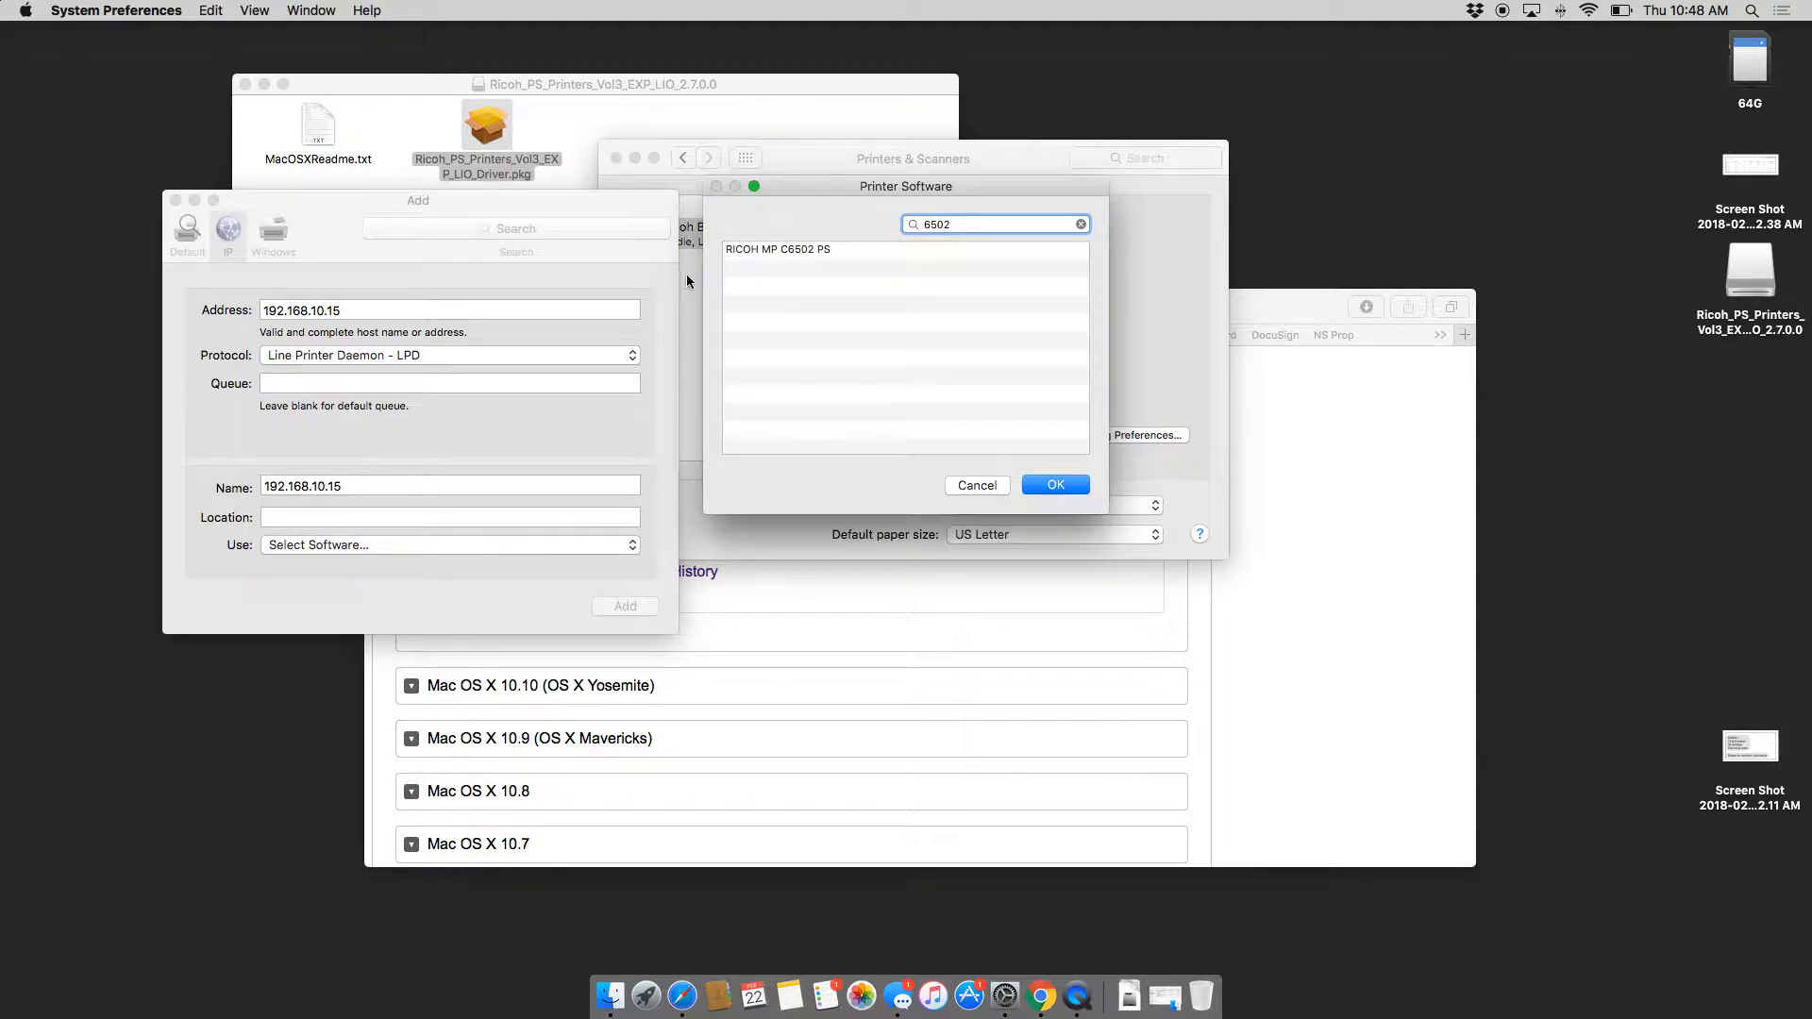
click(760, 250)
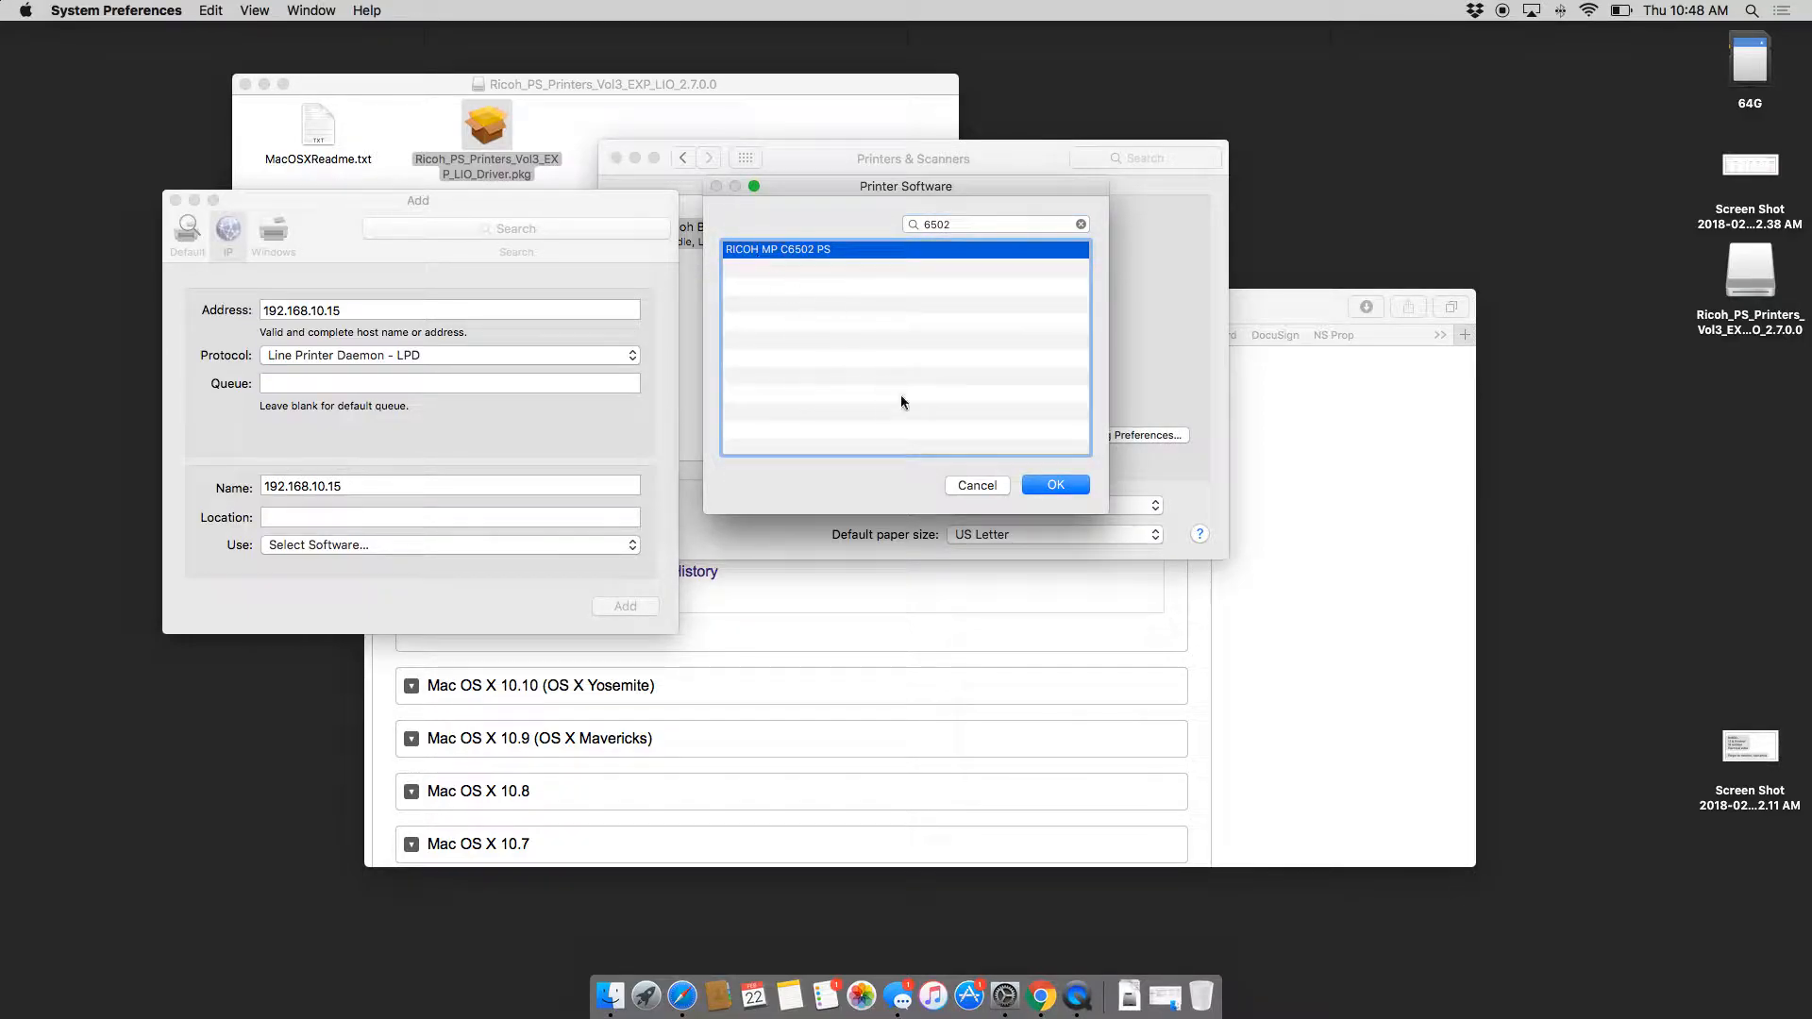
click(1057, 486)
Step: Rename the printer 'Ricoh Colour' and add it
double_click(360, 479)
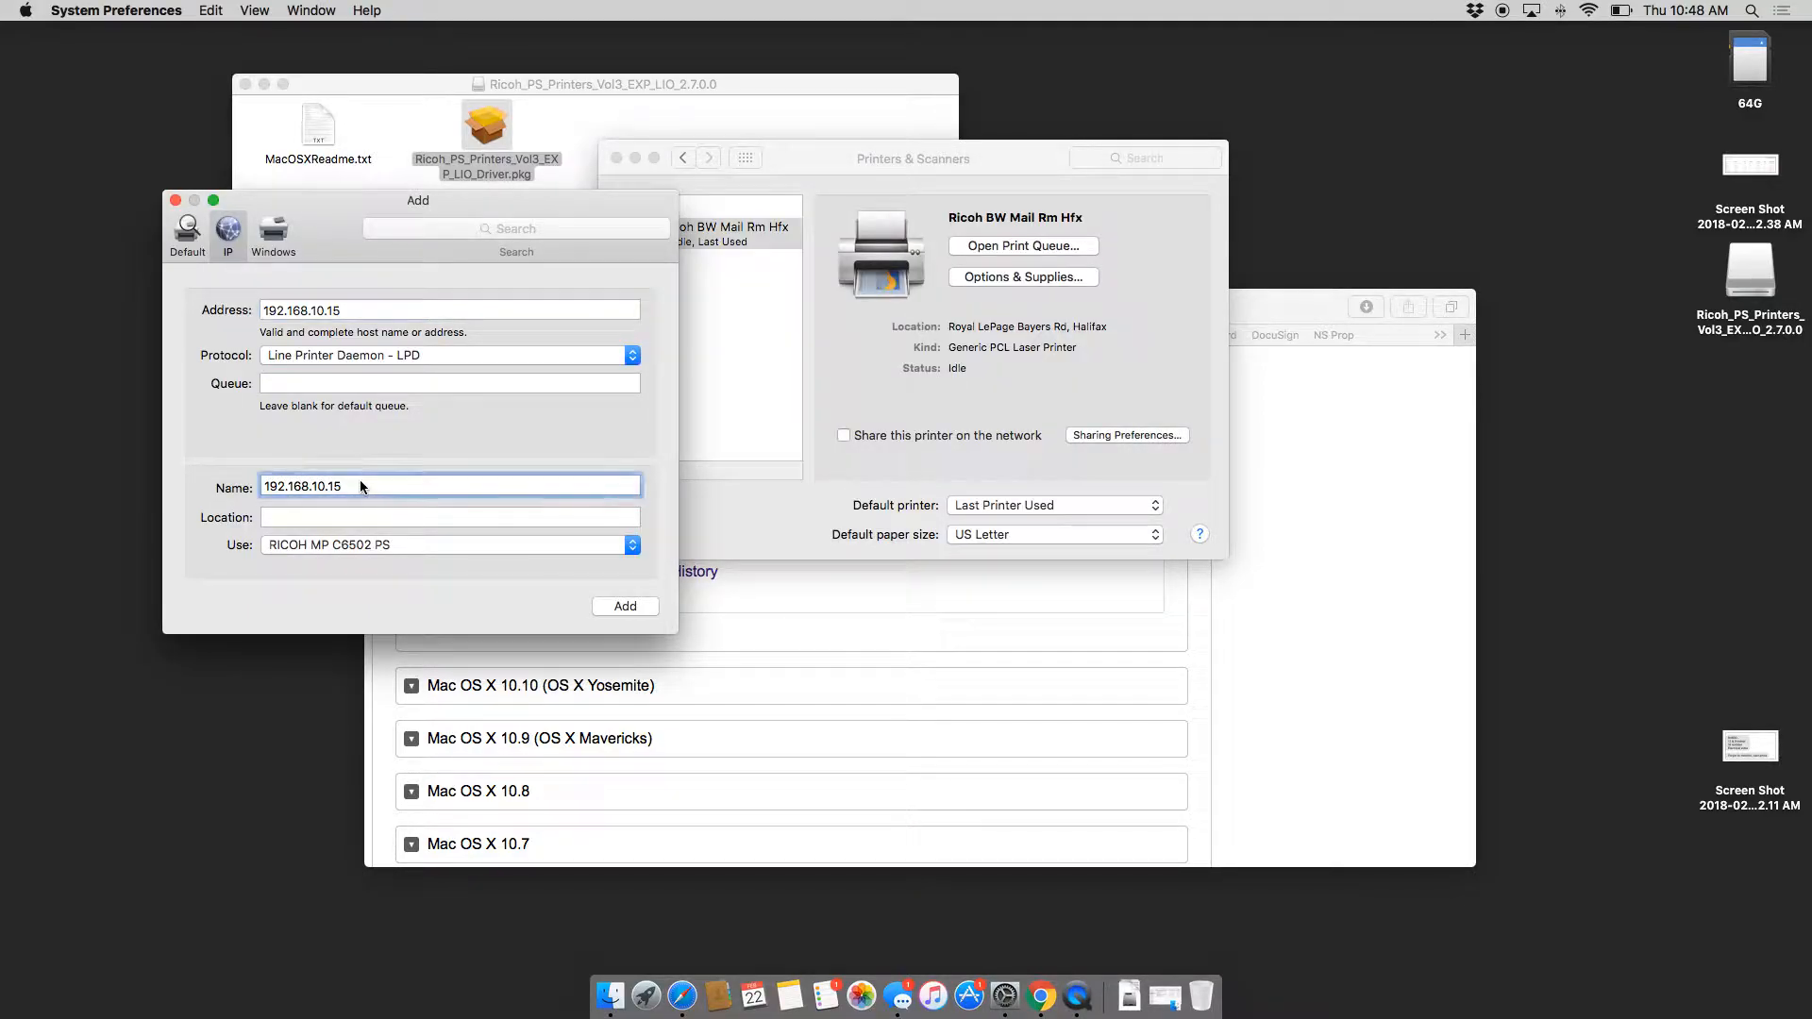
text(Ricoh Colour)
click(658, 611)
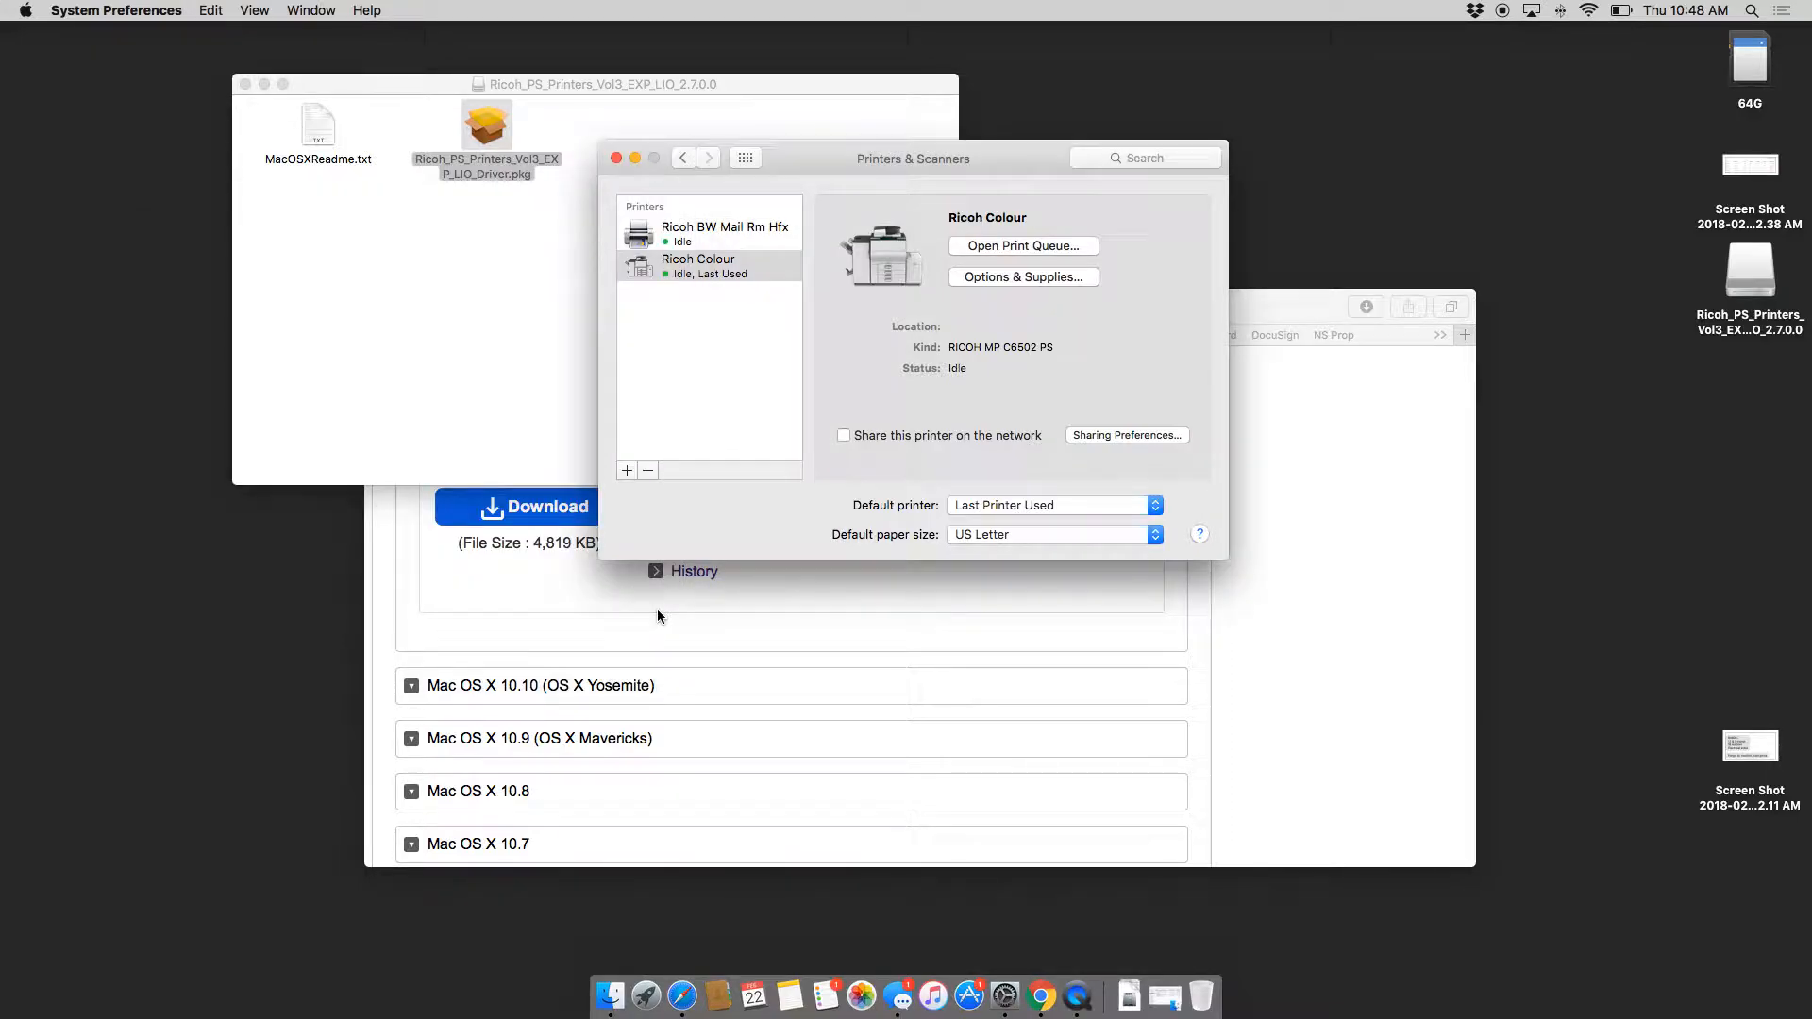
Step: Print the Ricoh support page with a Job Log User ID and an enabled user code
click(1234, 583)
key(super+p)
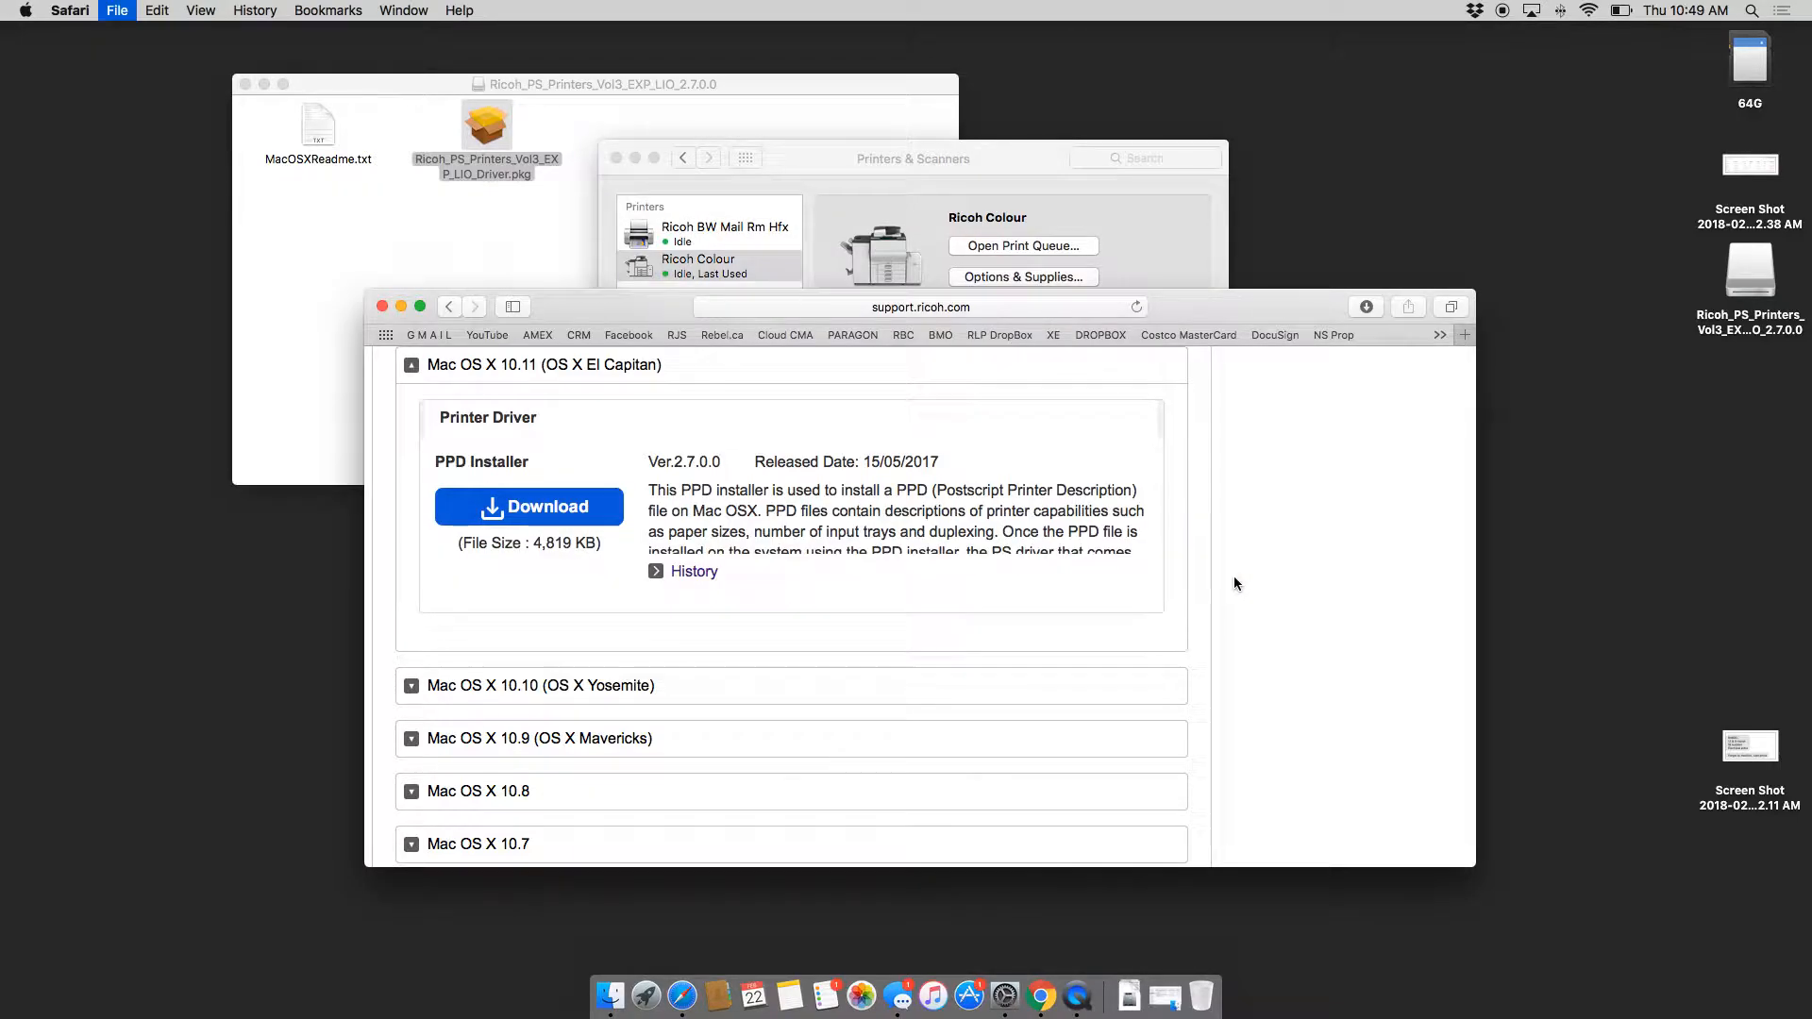
click(1021, 575)
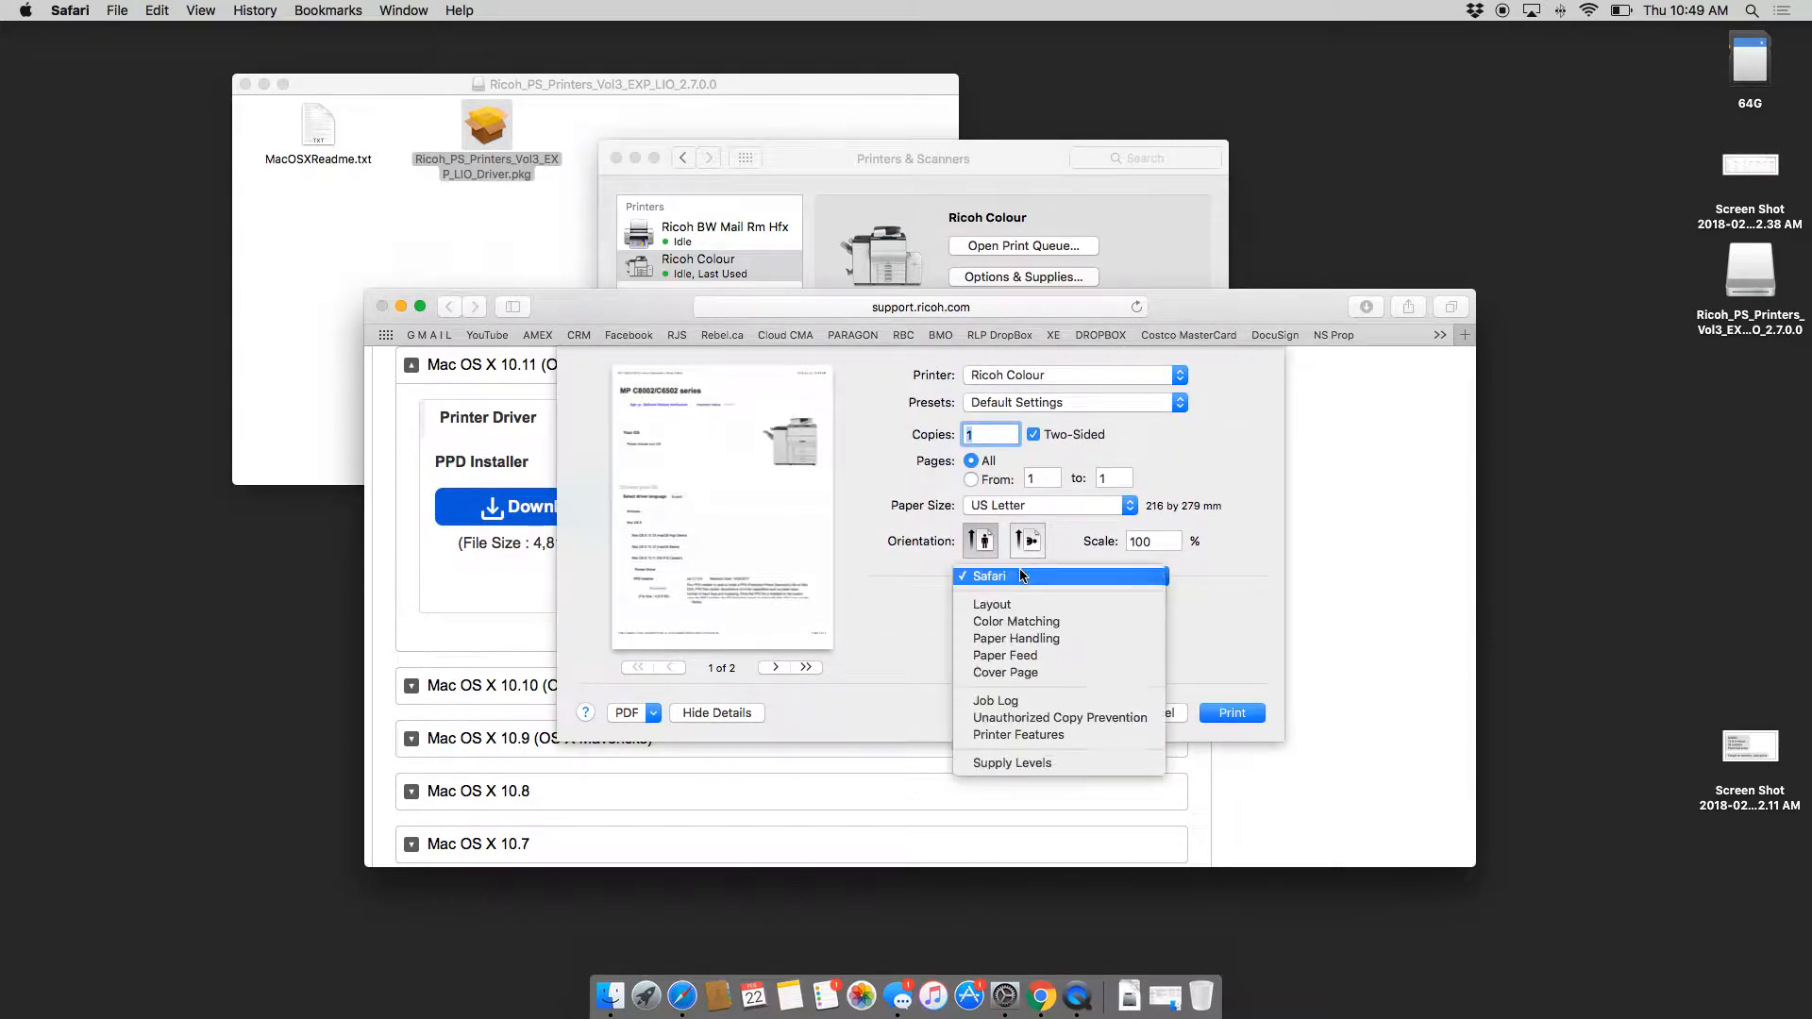
click(1016, 706)
click(1076, 611)
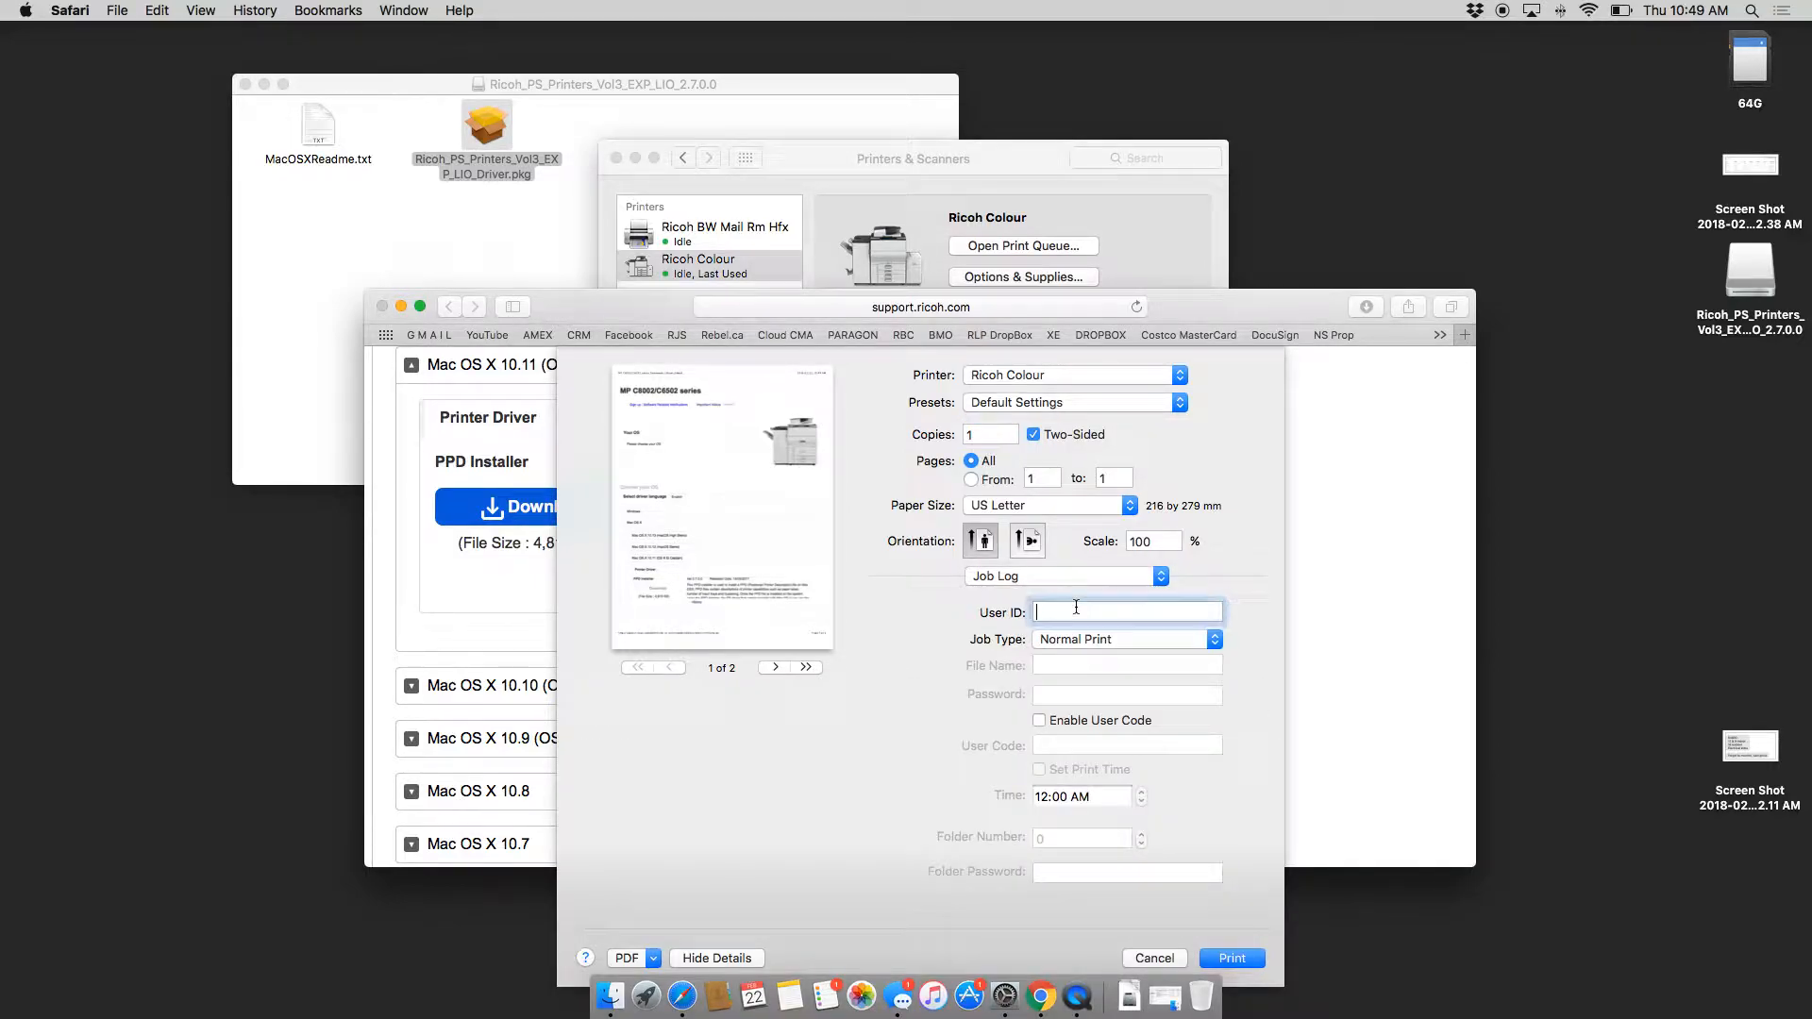
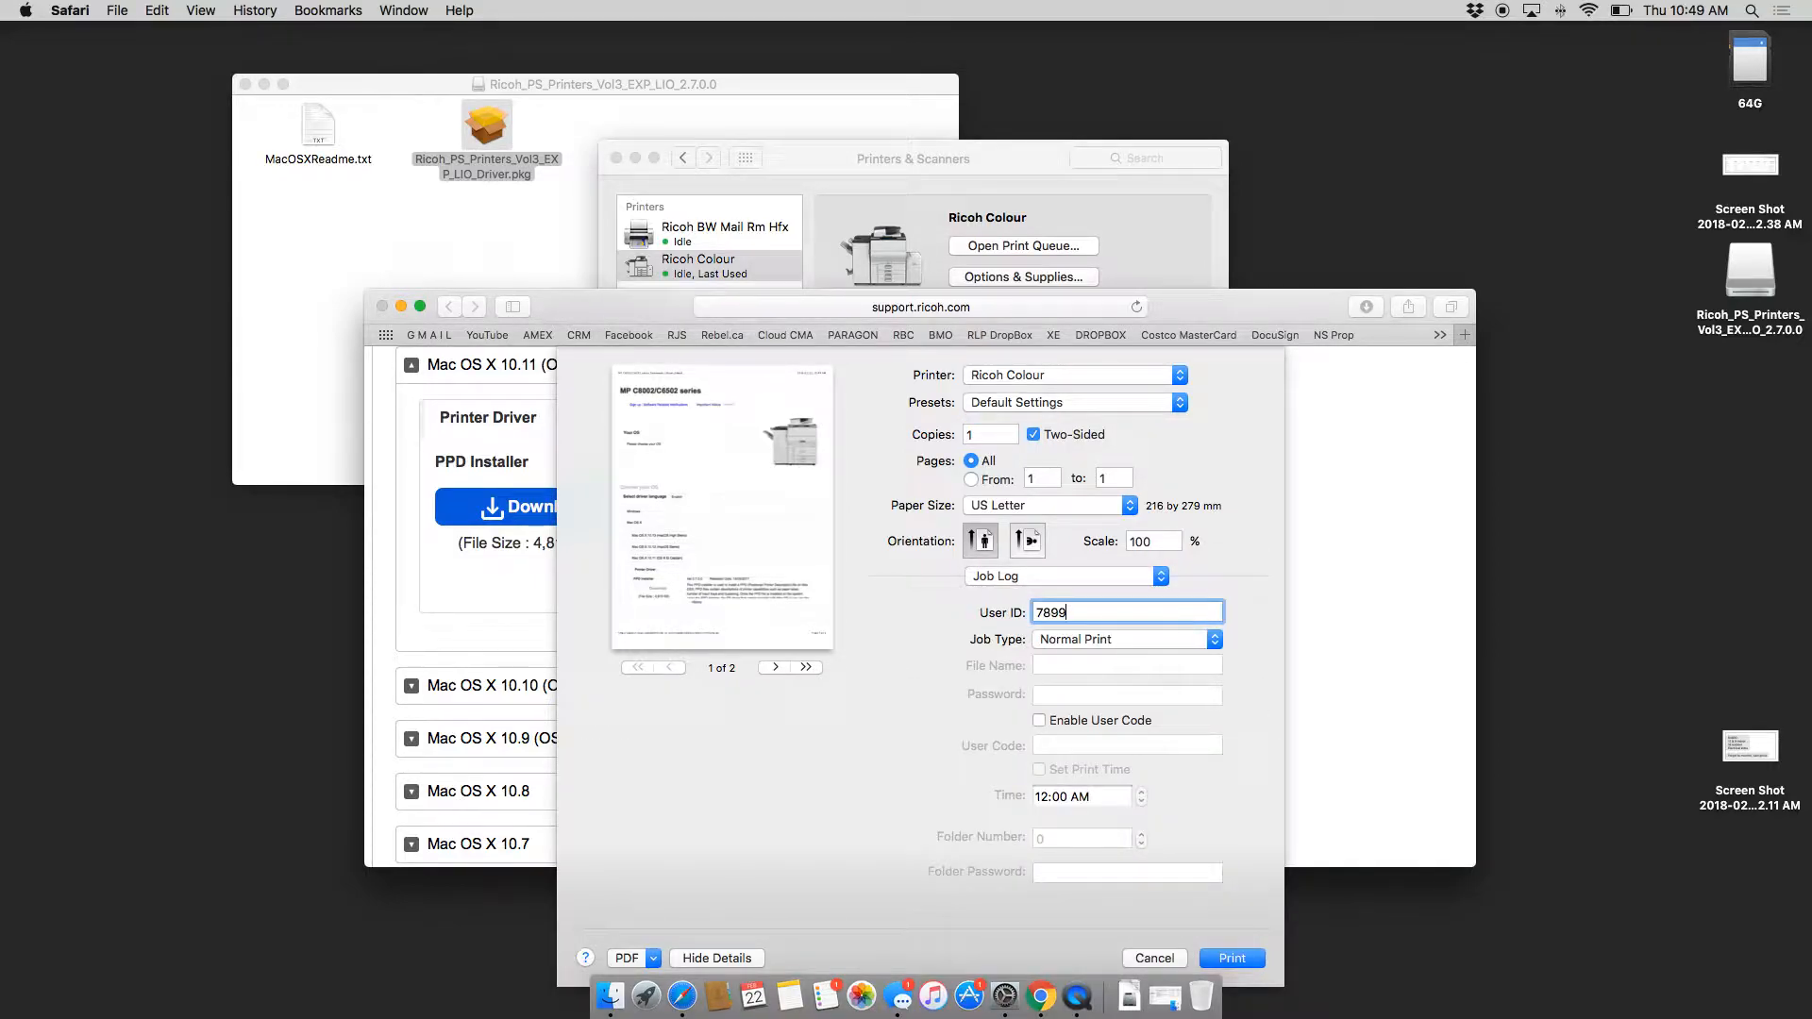
click(1039, 720)
key(Tab)
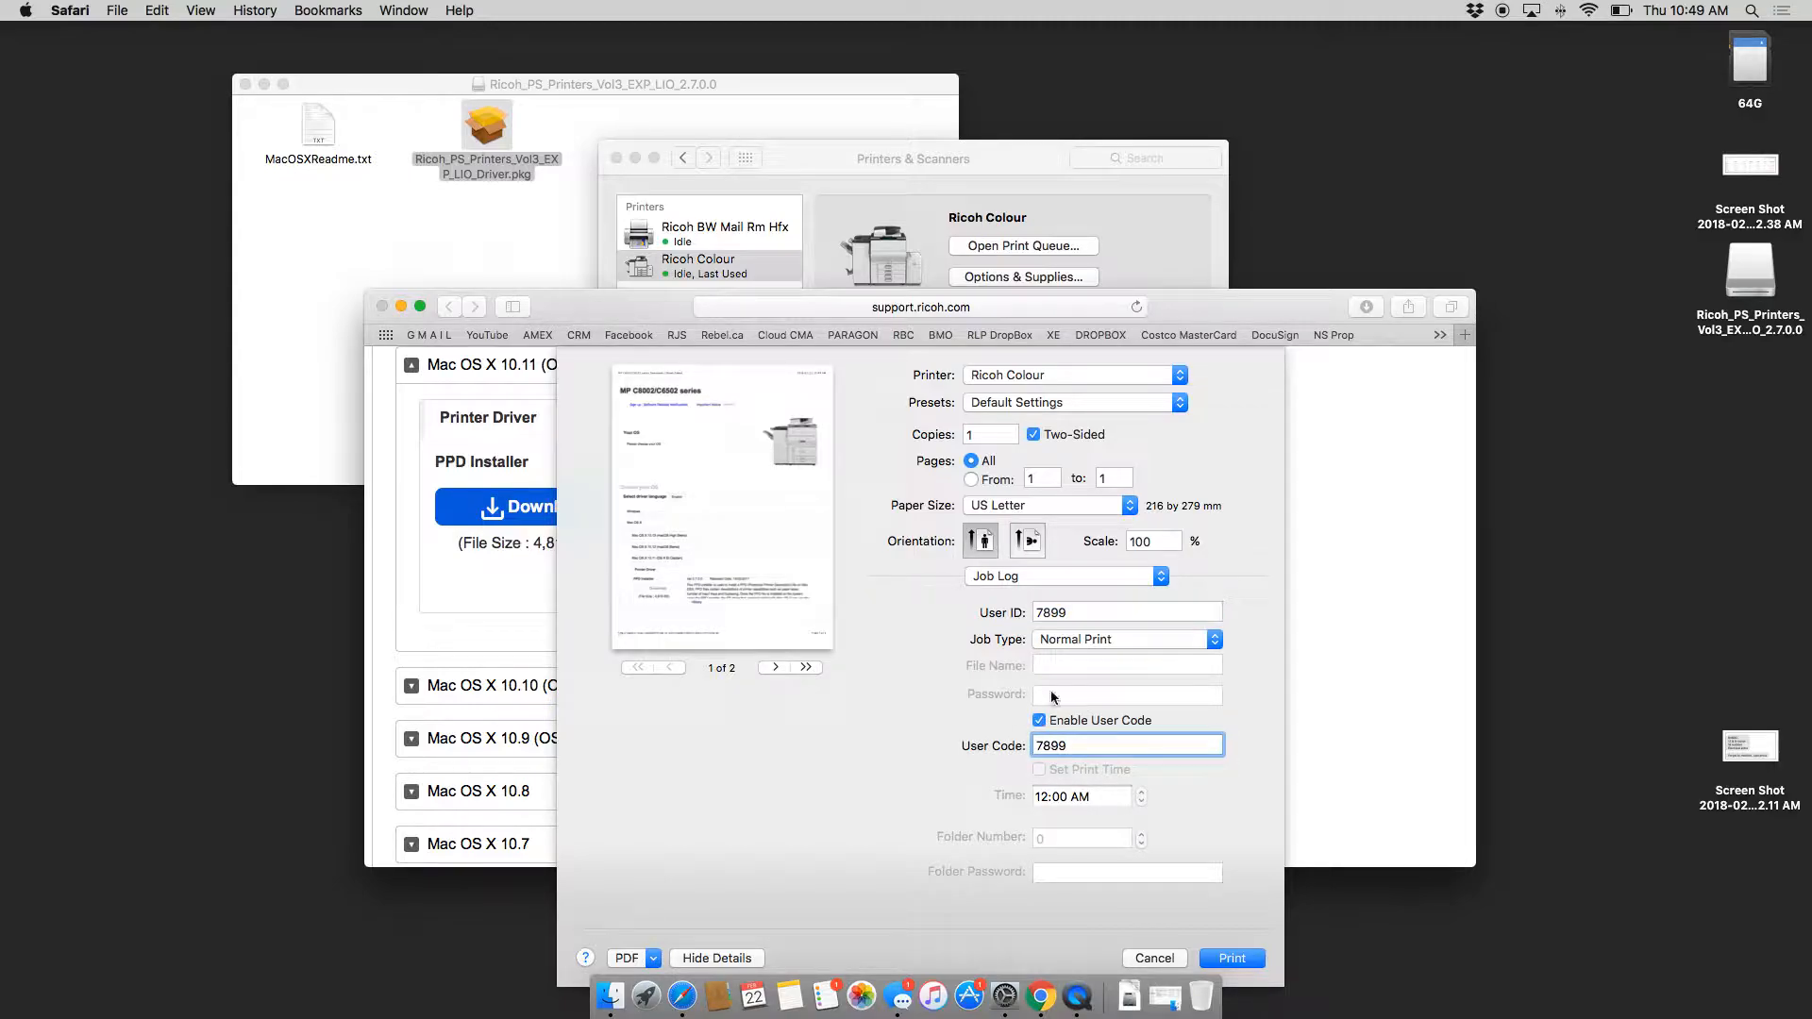
Step: Save these print settings as the 'Colour' preset and send the page to Ricoh Colour
click(1047, 406)
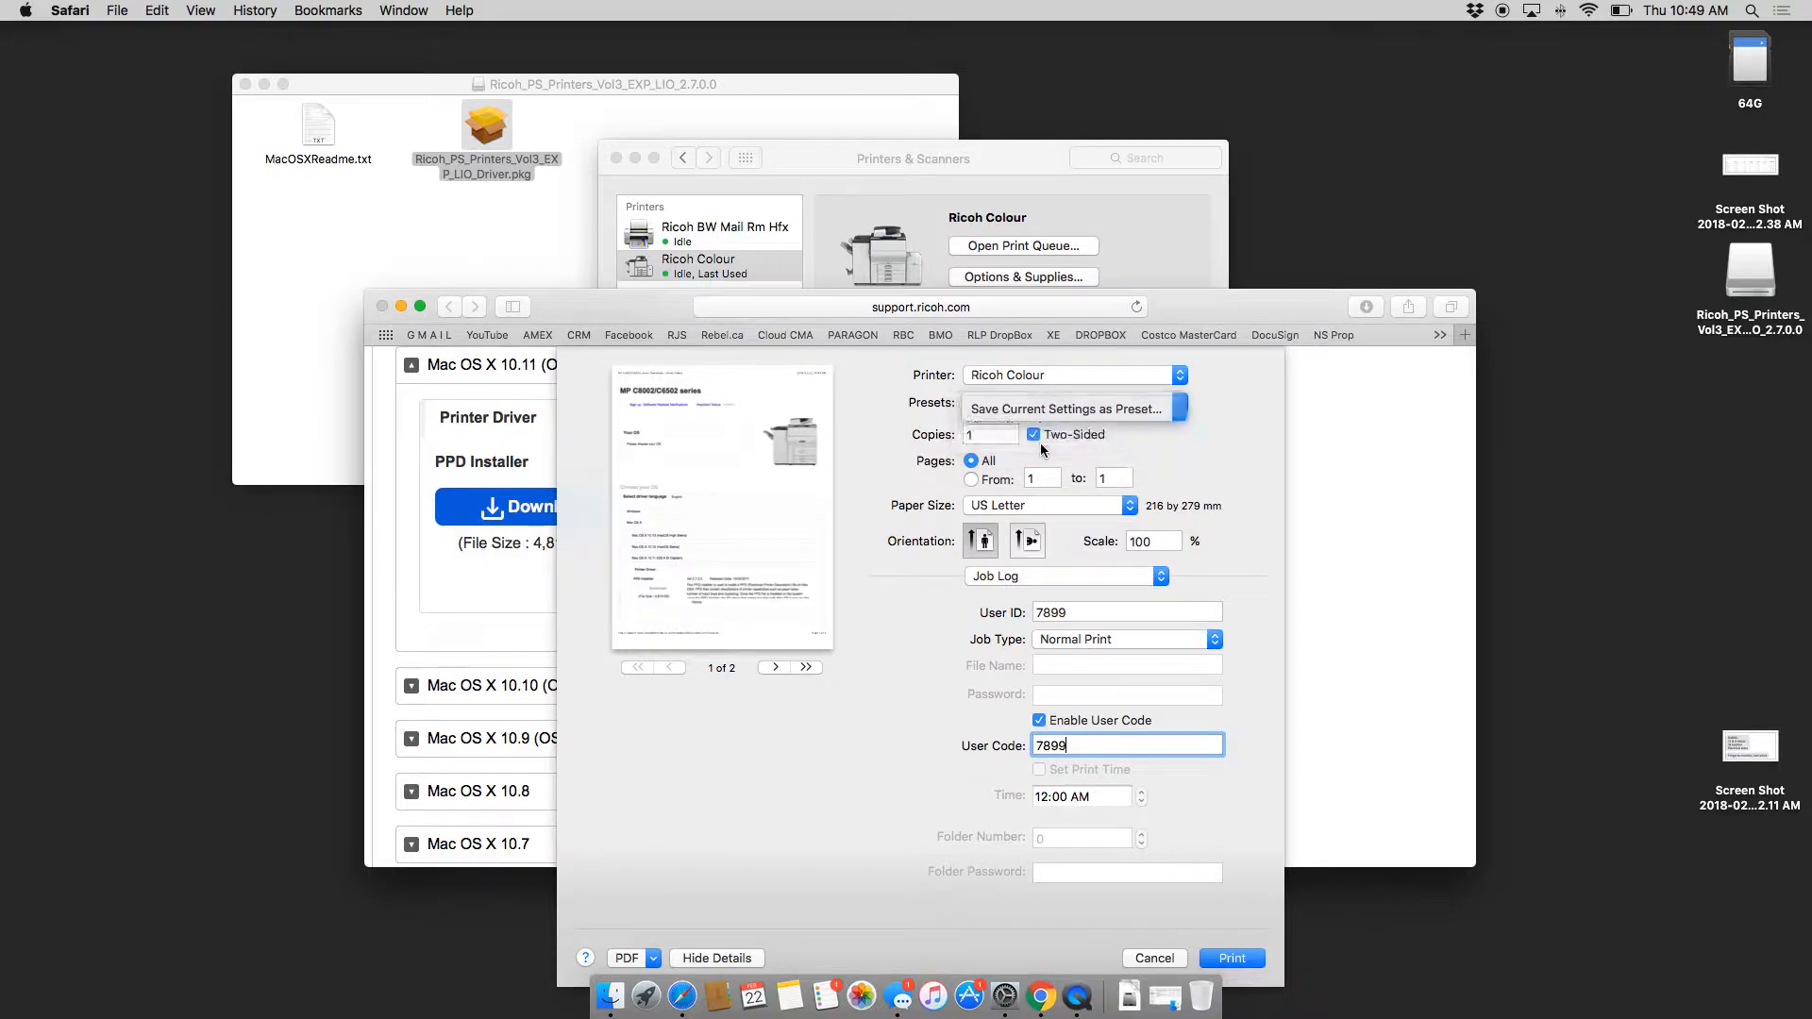
click(1041, 447)
text(Colour)
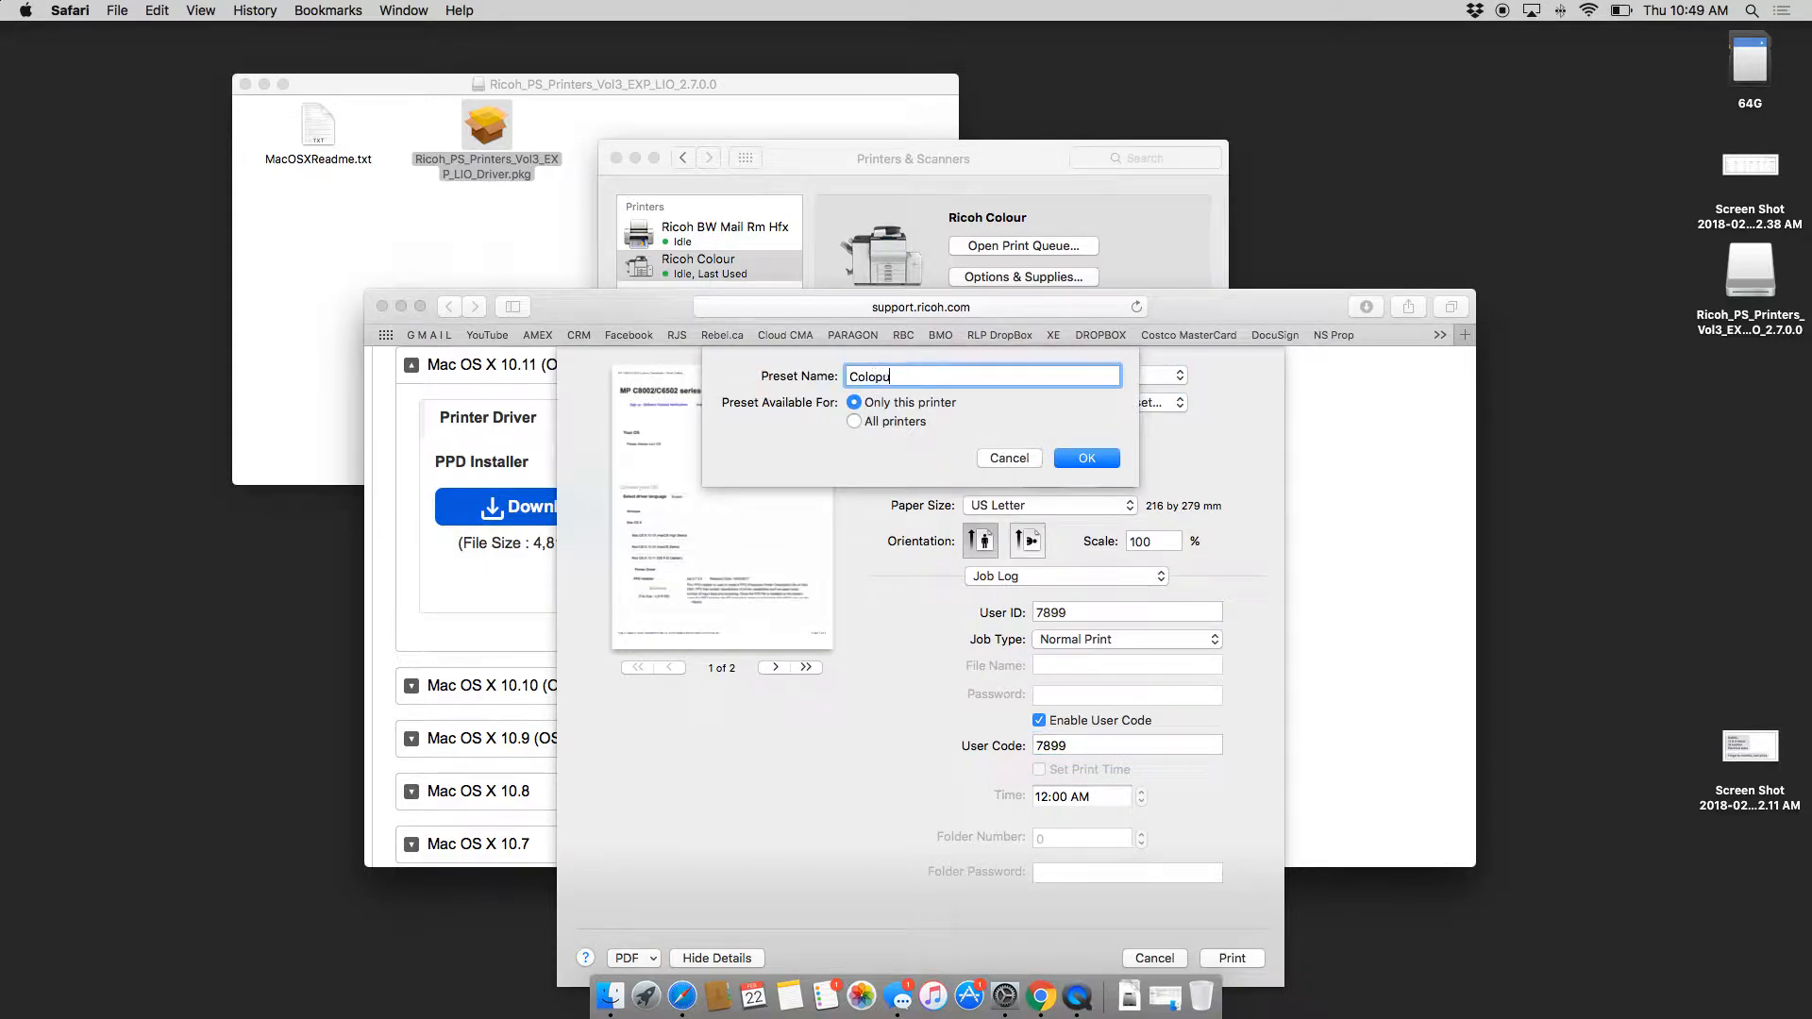
click(1088, 459)
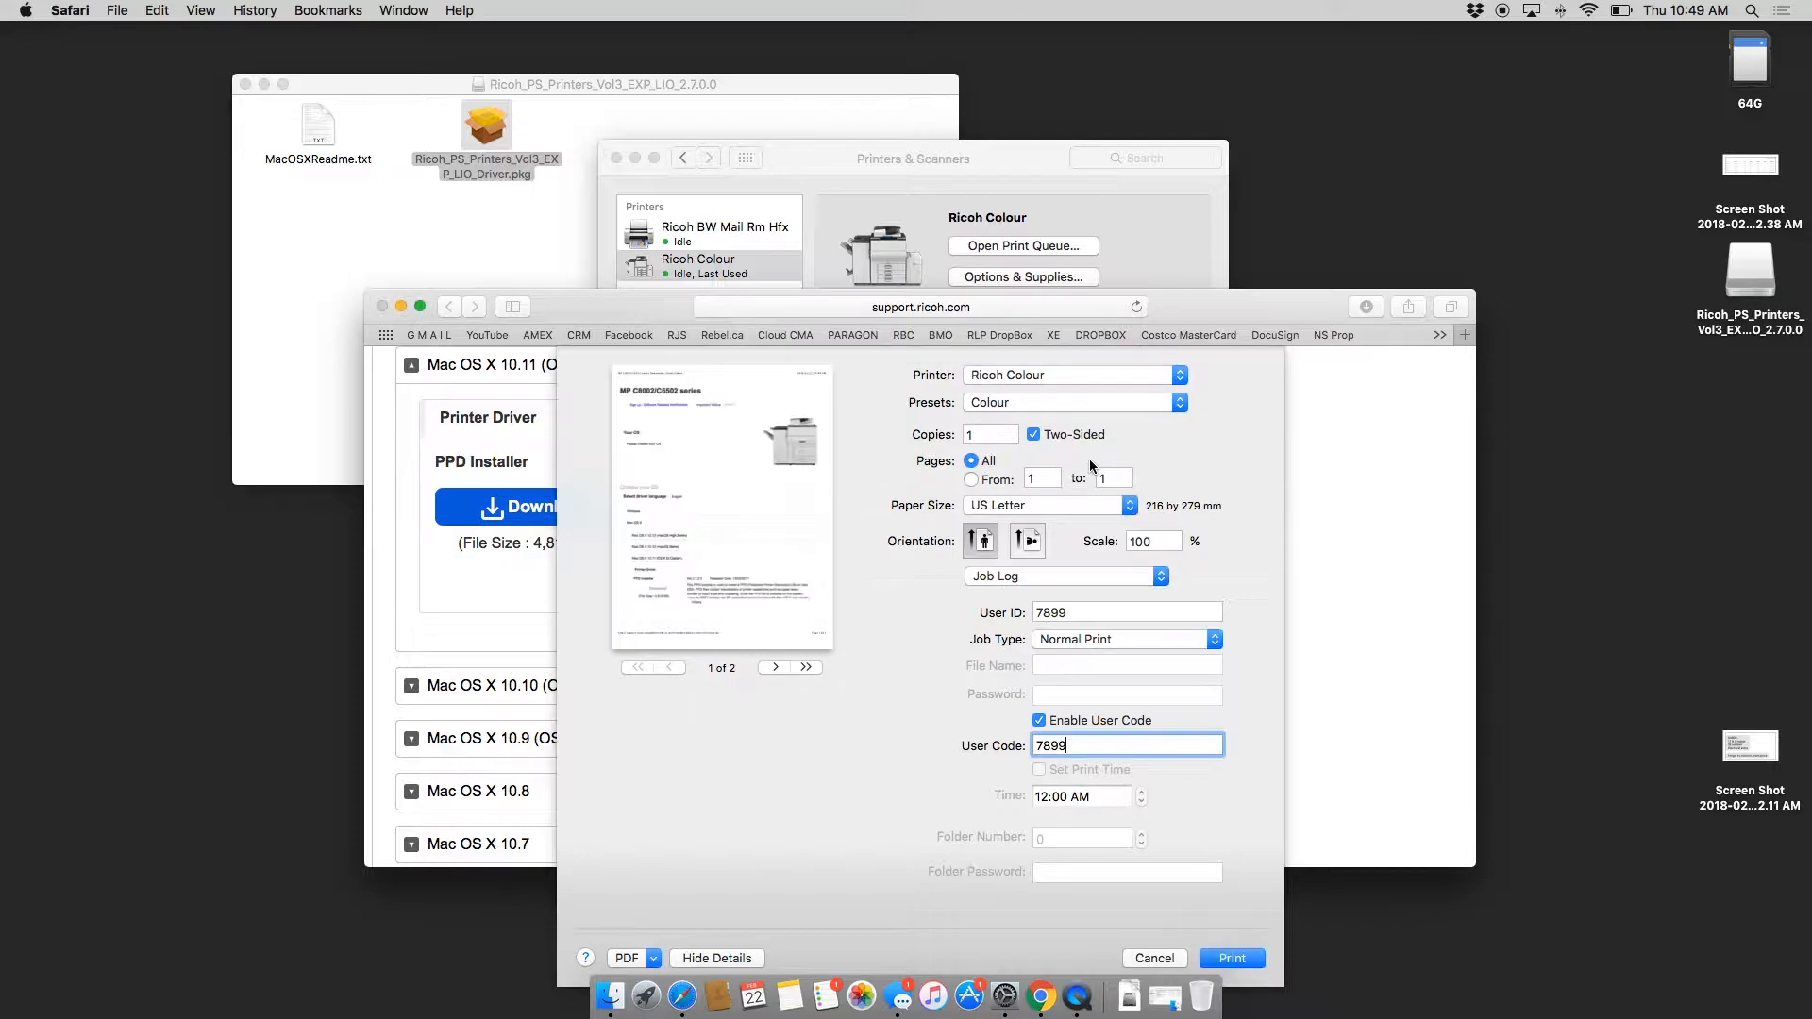
click(1232, 957)
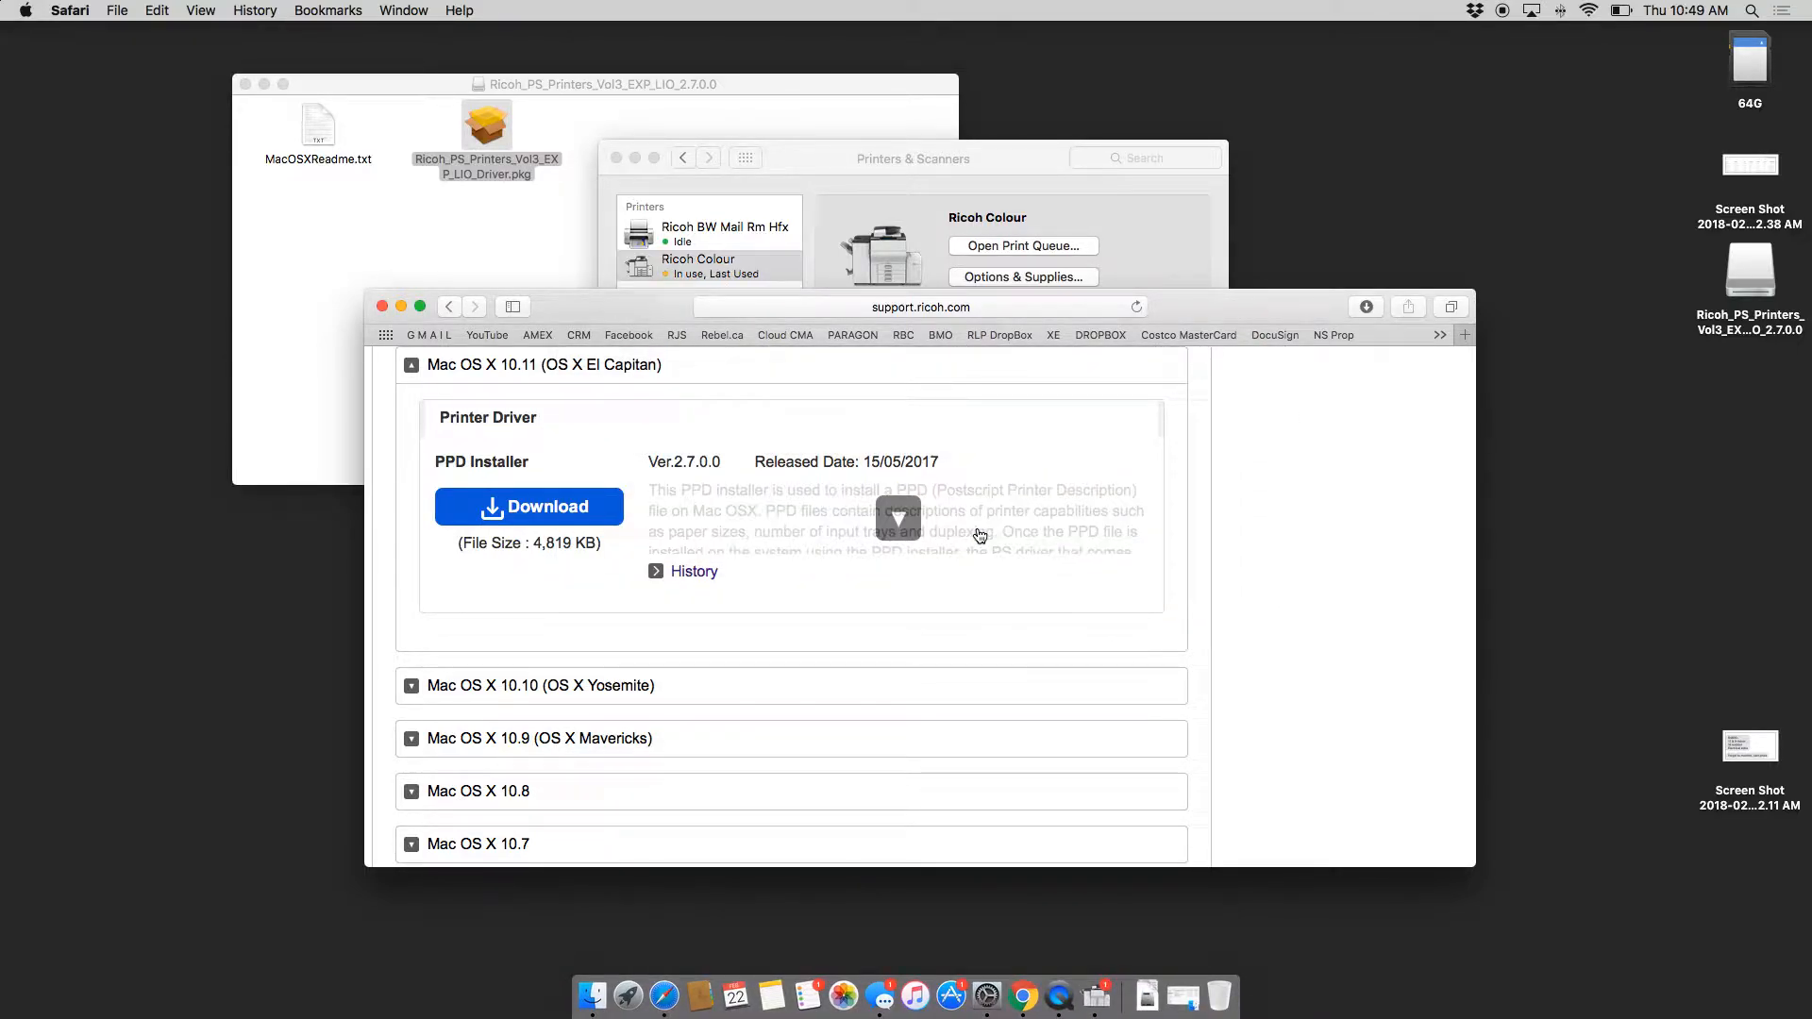
Step: Load the printer's Web Image Monitor at 192.168.10.15 in Safari
click(983, 311)
key(BackSpace)
text(192.168.10.15)
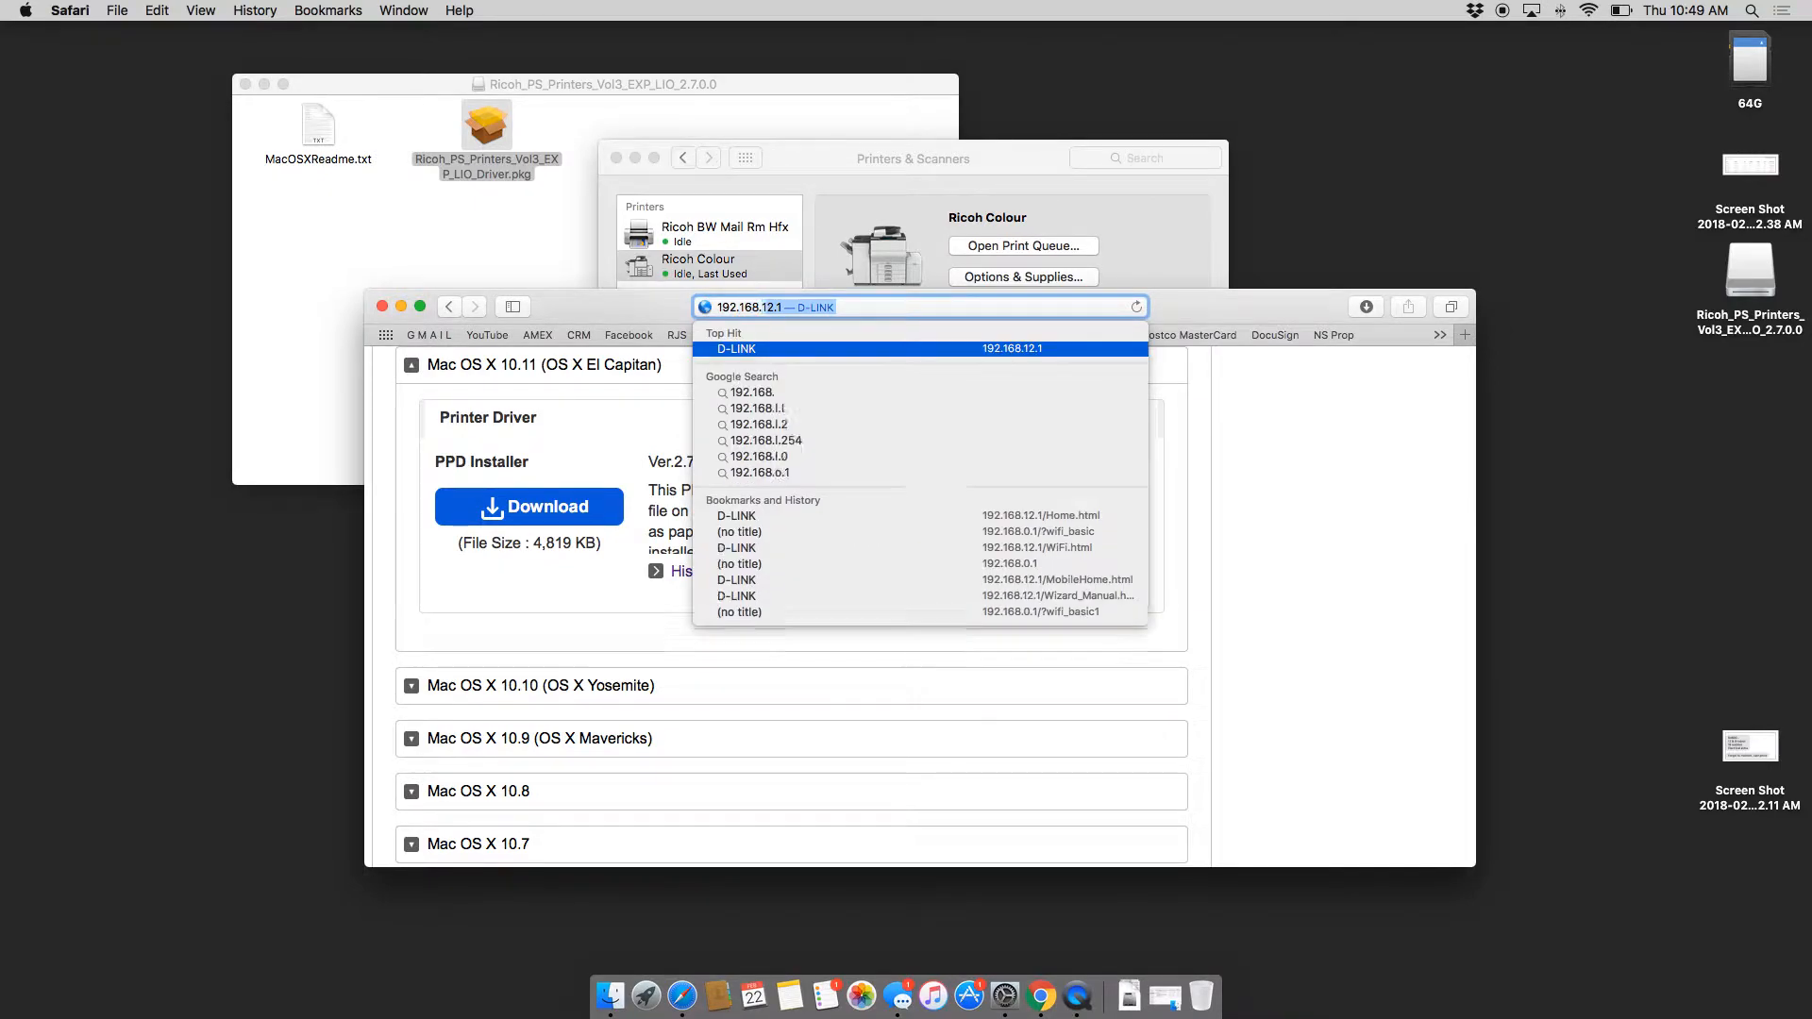
key(Return)
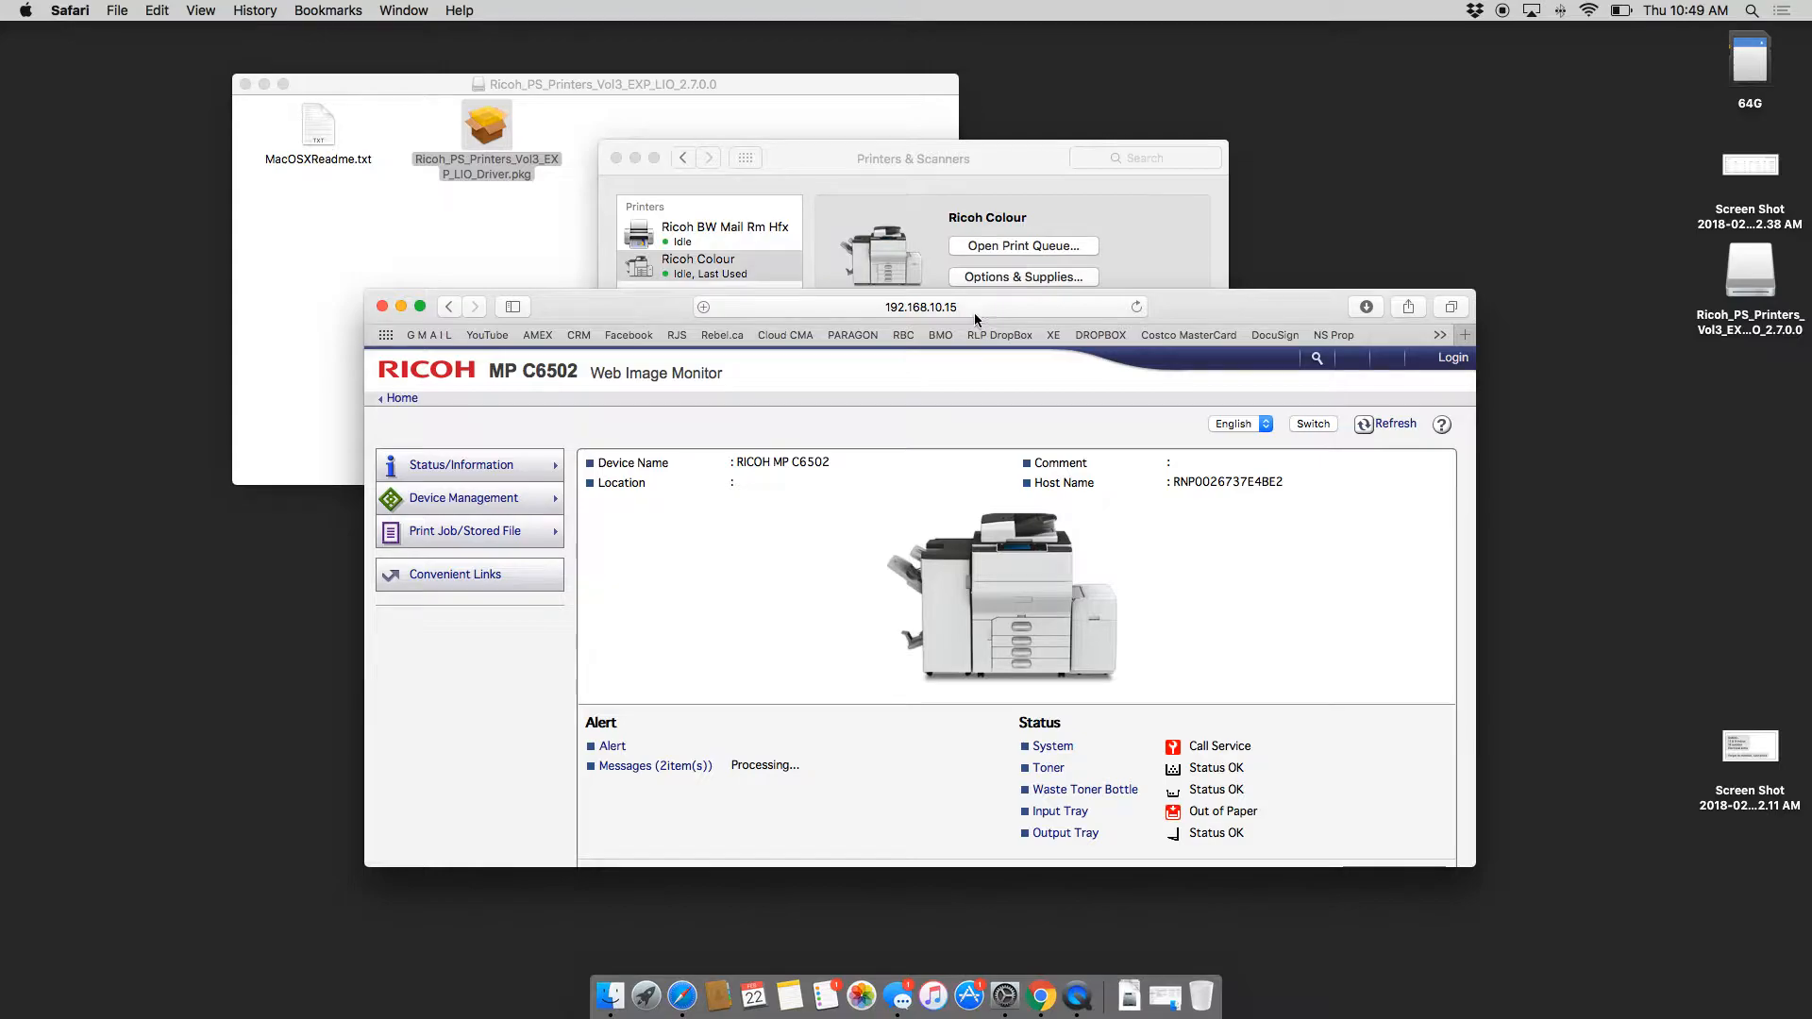
Step: Open Status/Information > Job > Printer Job History and refresh to confirm Print Complete
mouse_move(404, 499)
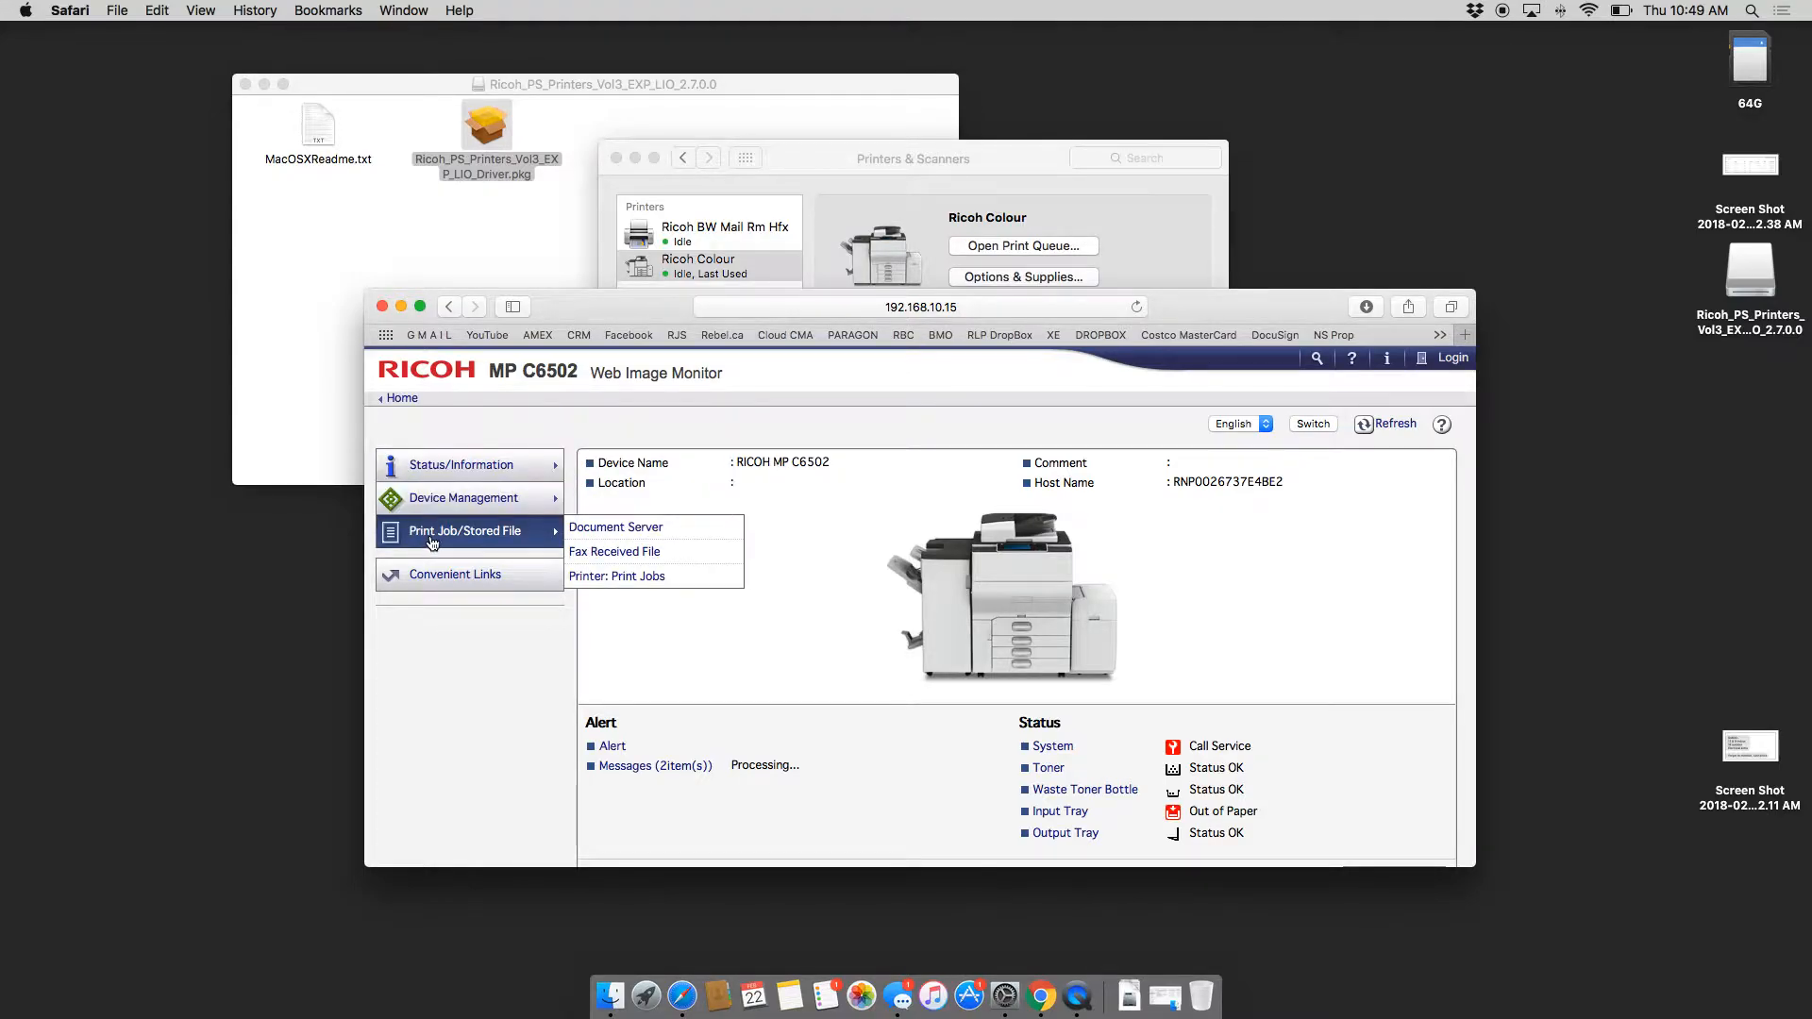
mouse_move(472, 475)
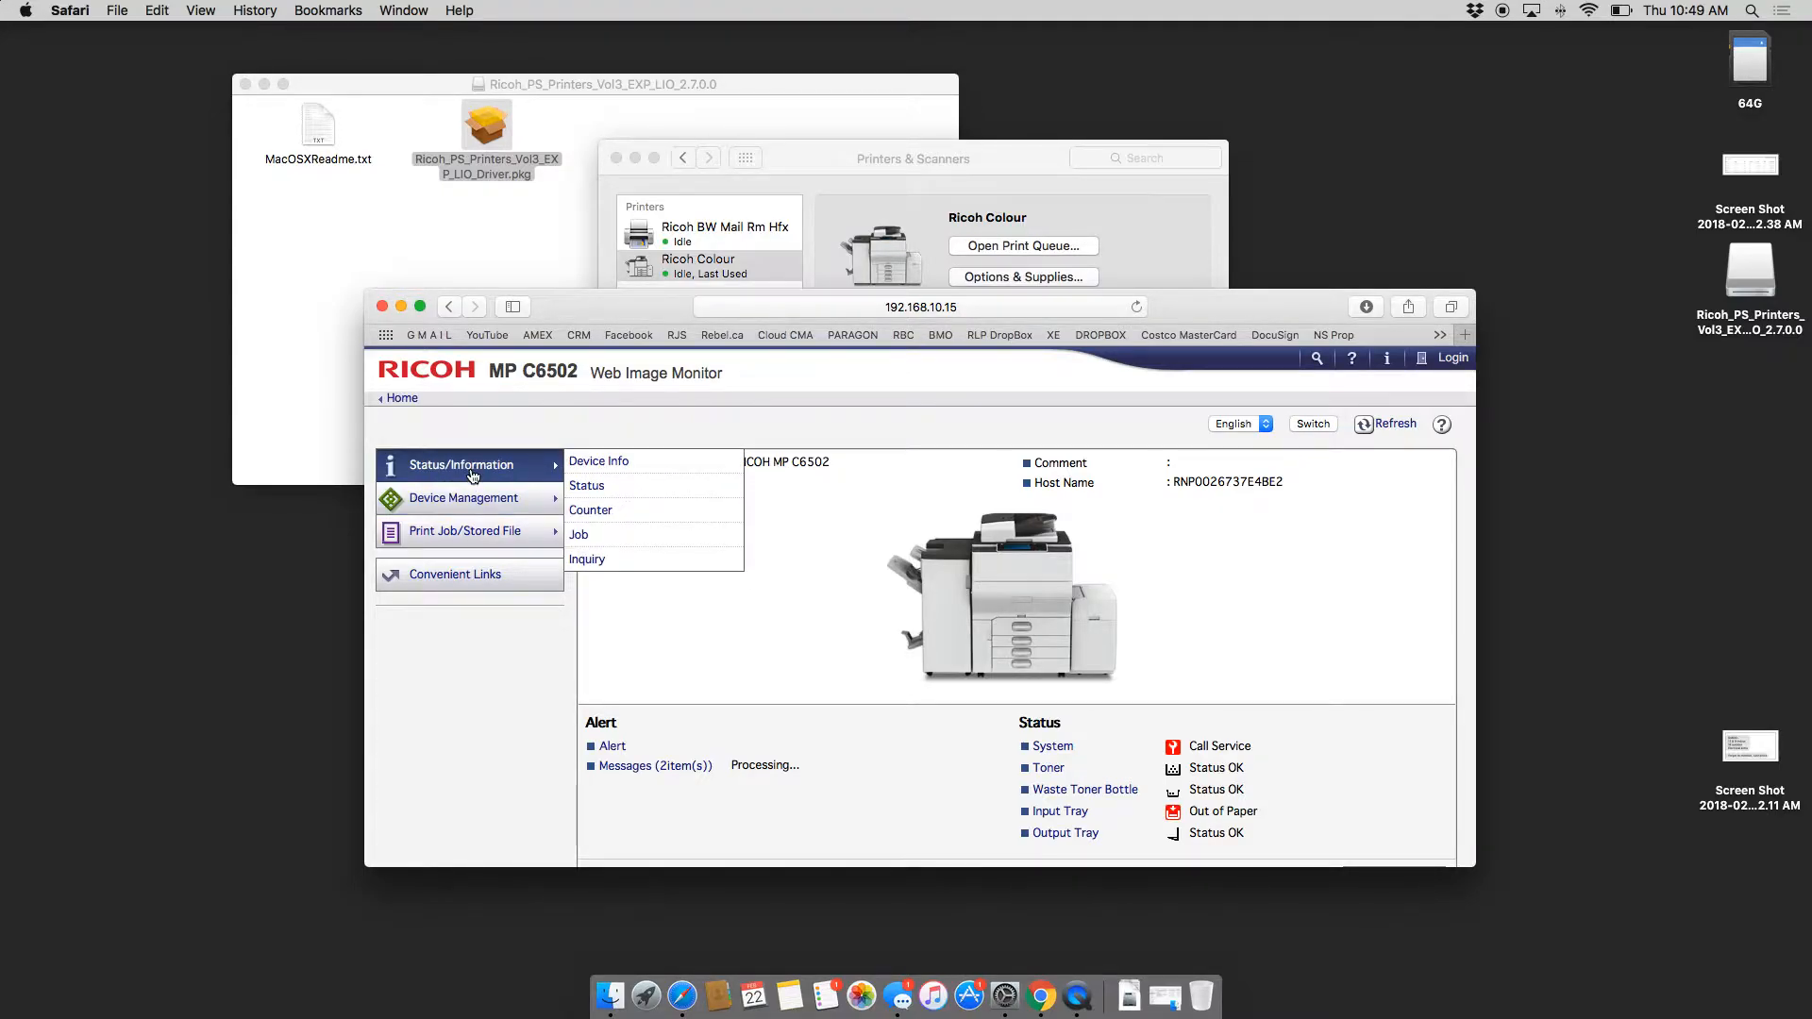
click(581, 535)
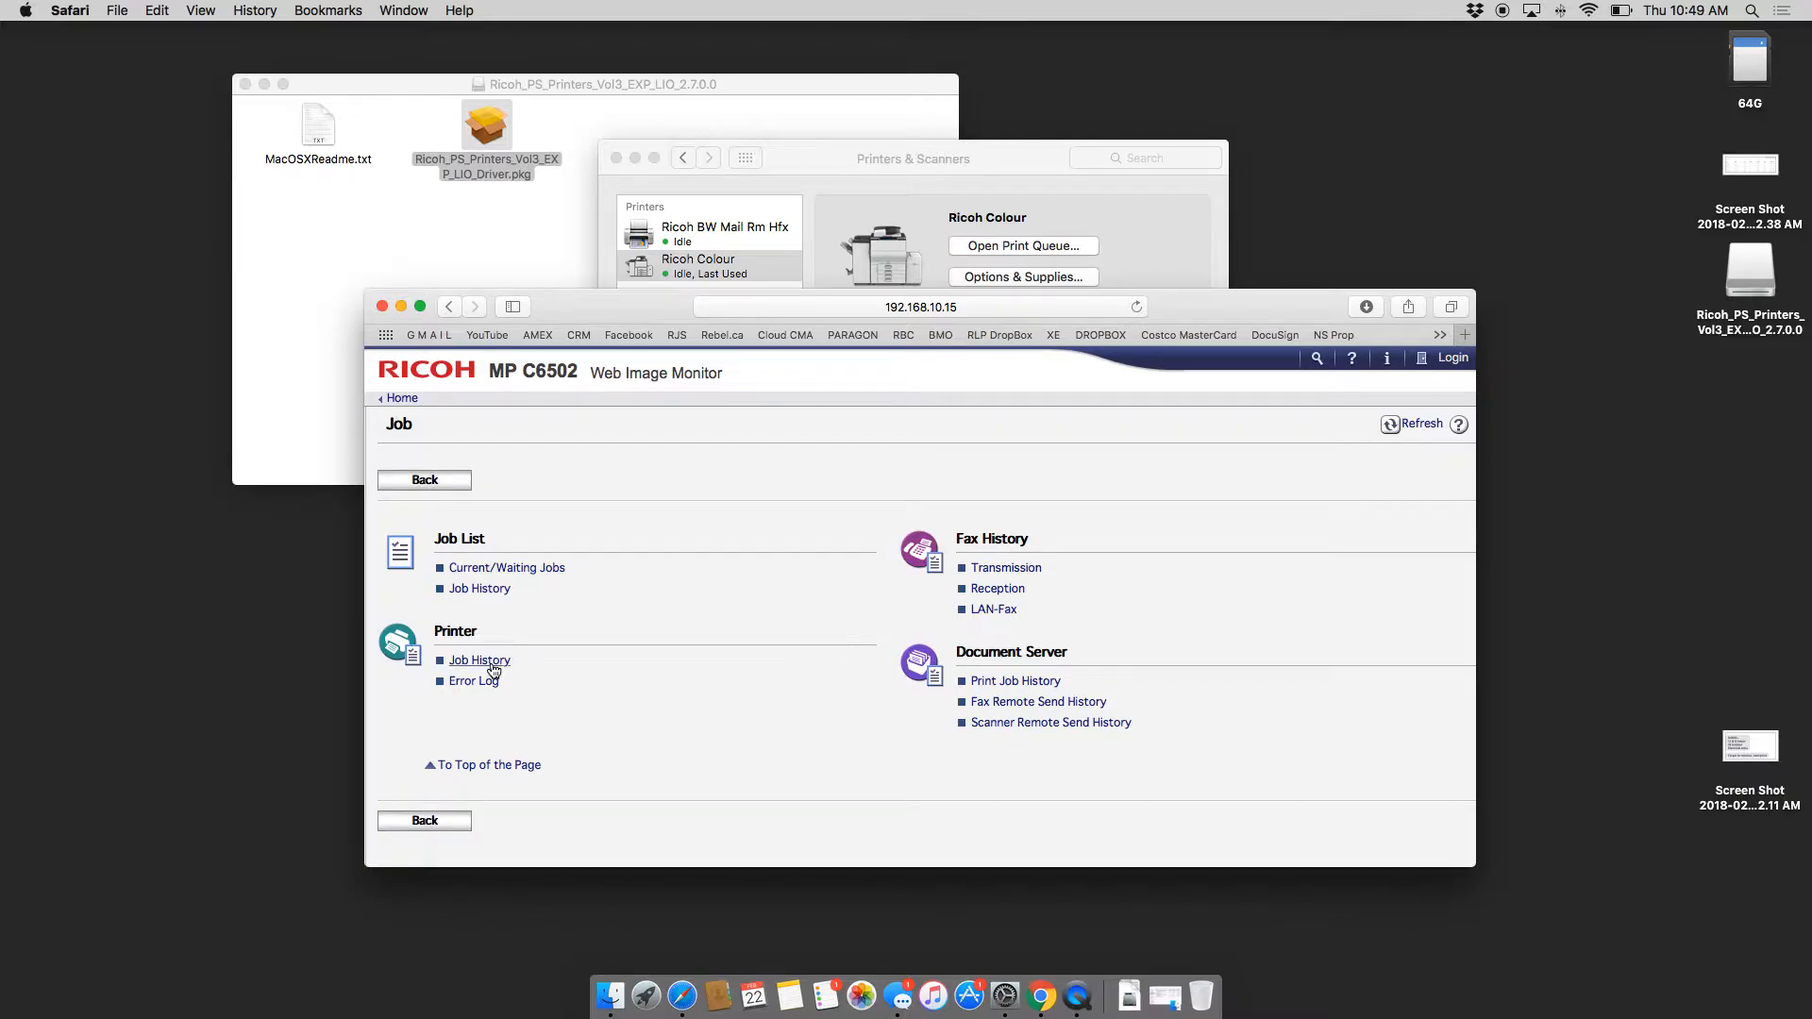
click(481, 660)
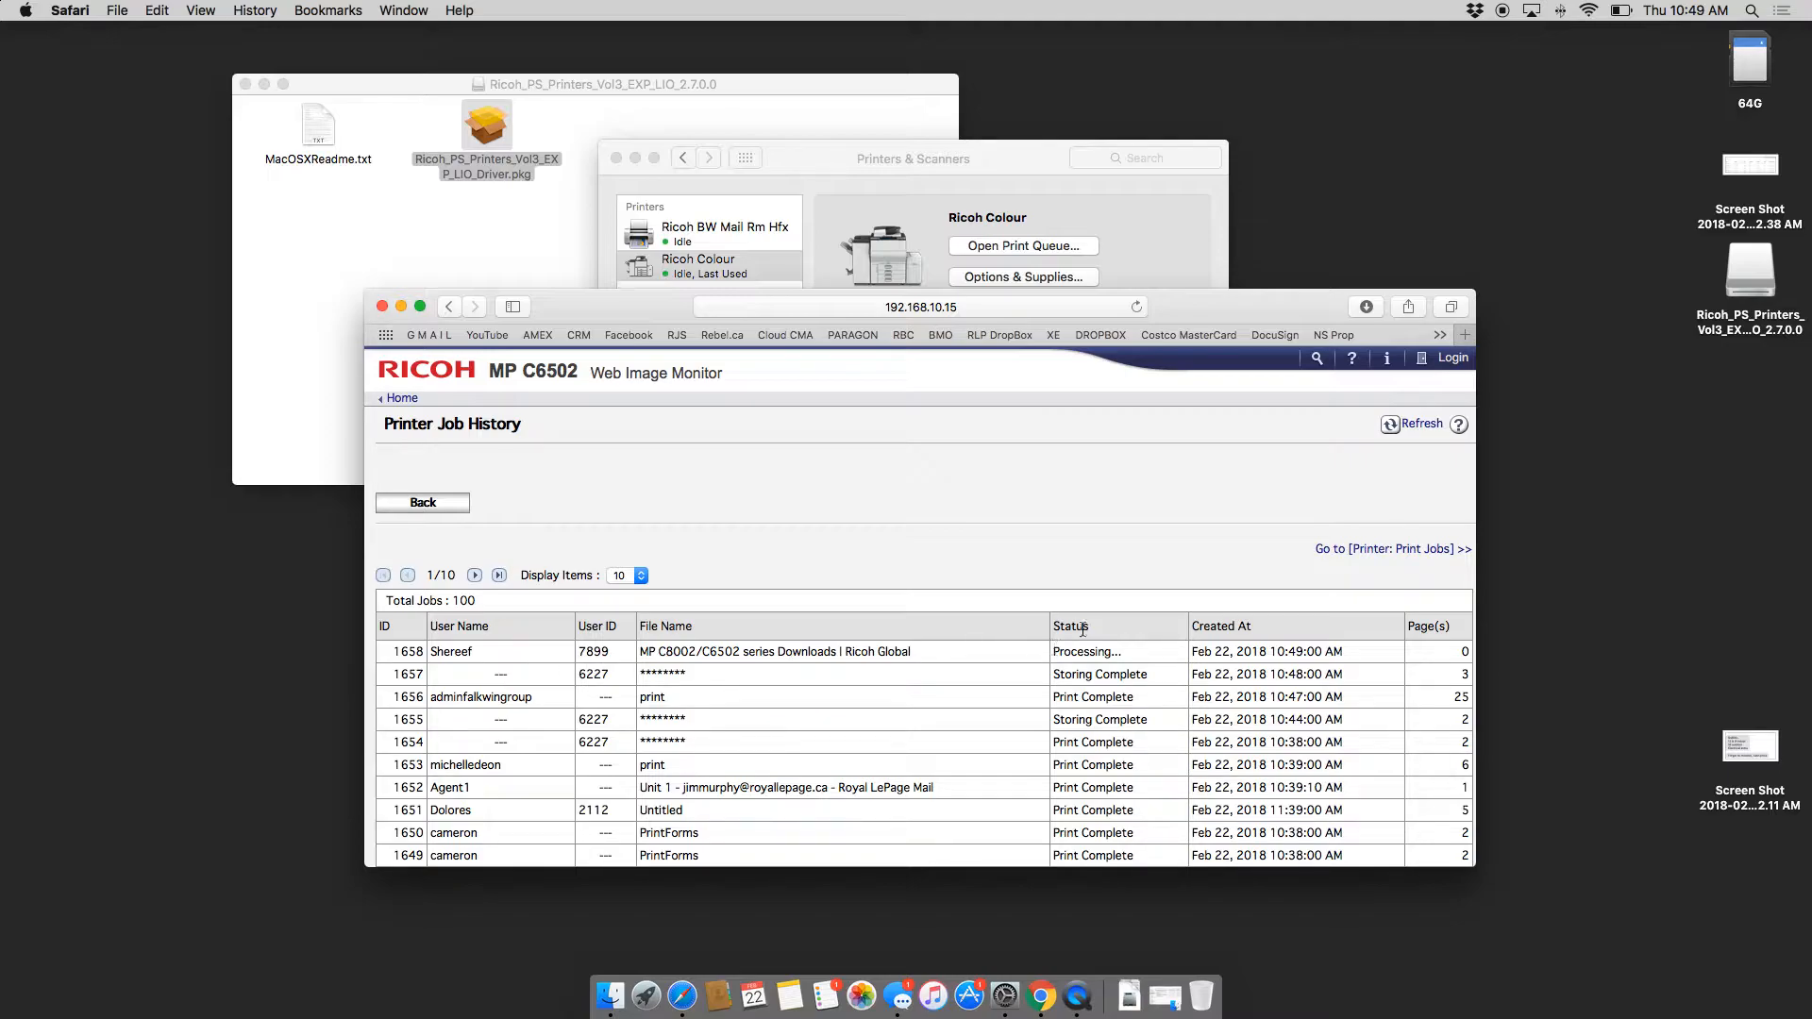
click(1400, 425)
Step: Start adding an IP printer at 192.168.10.240 using the Generic PCL Printer driver
click(840, 173)
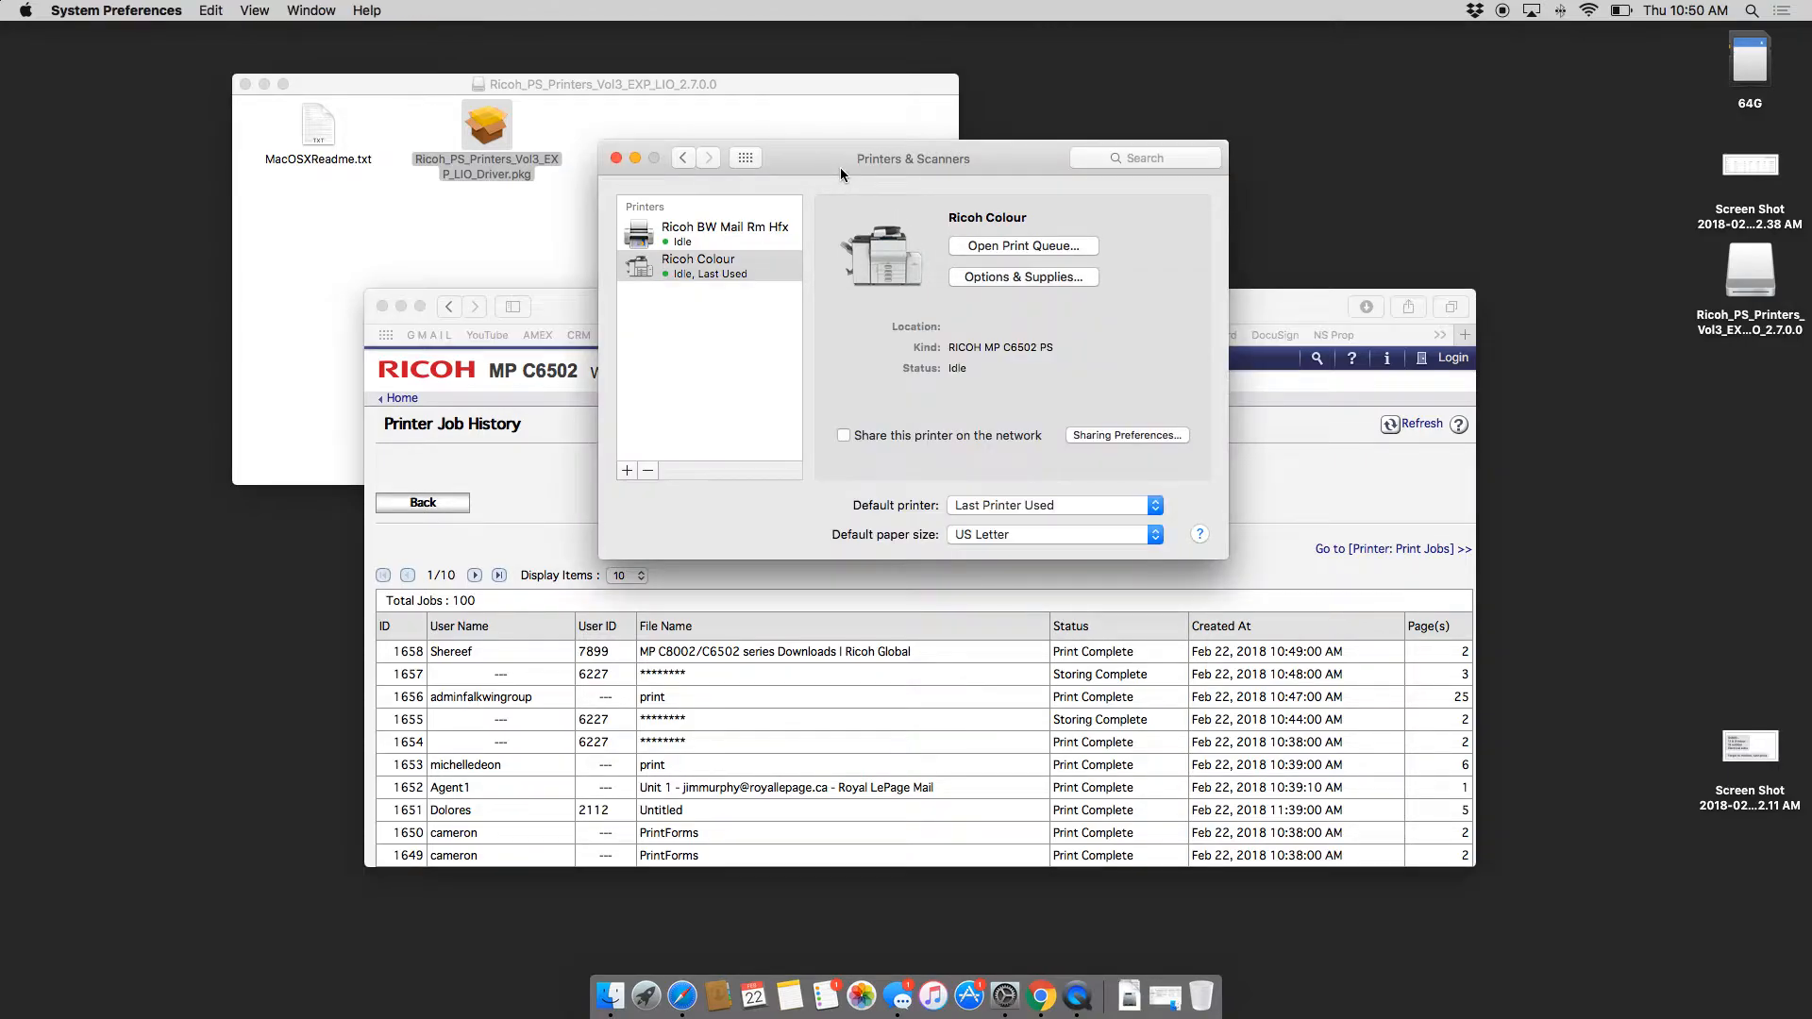
click(624, 472)
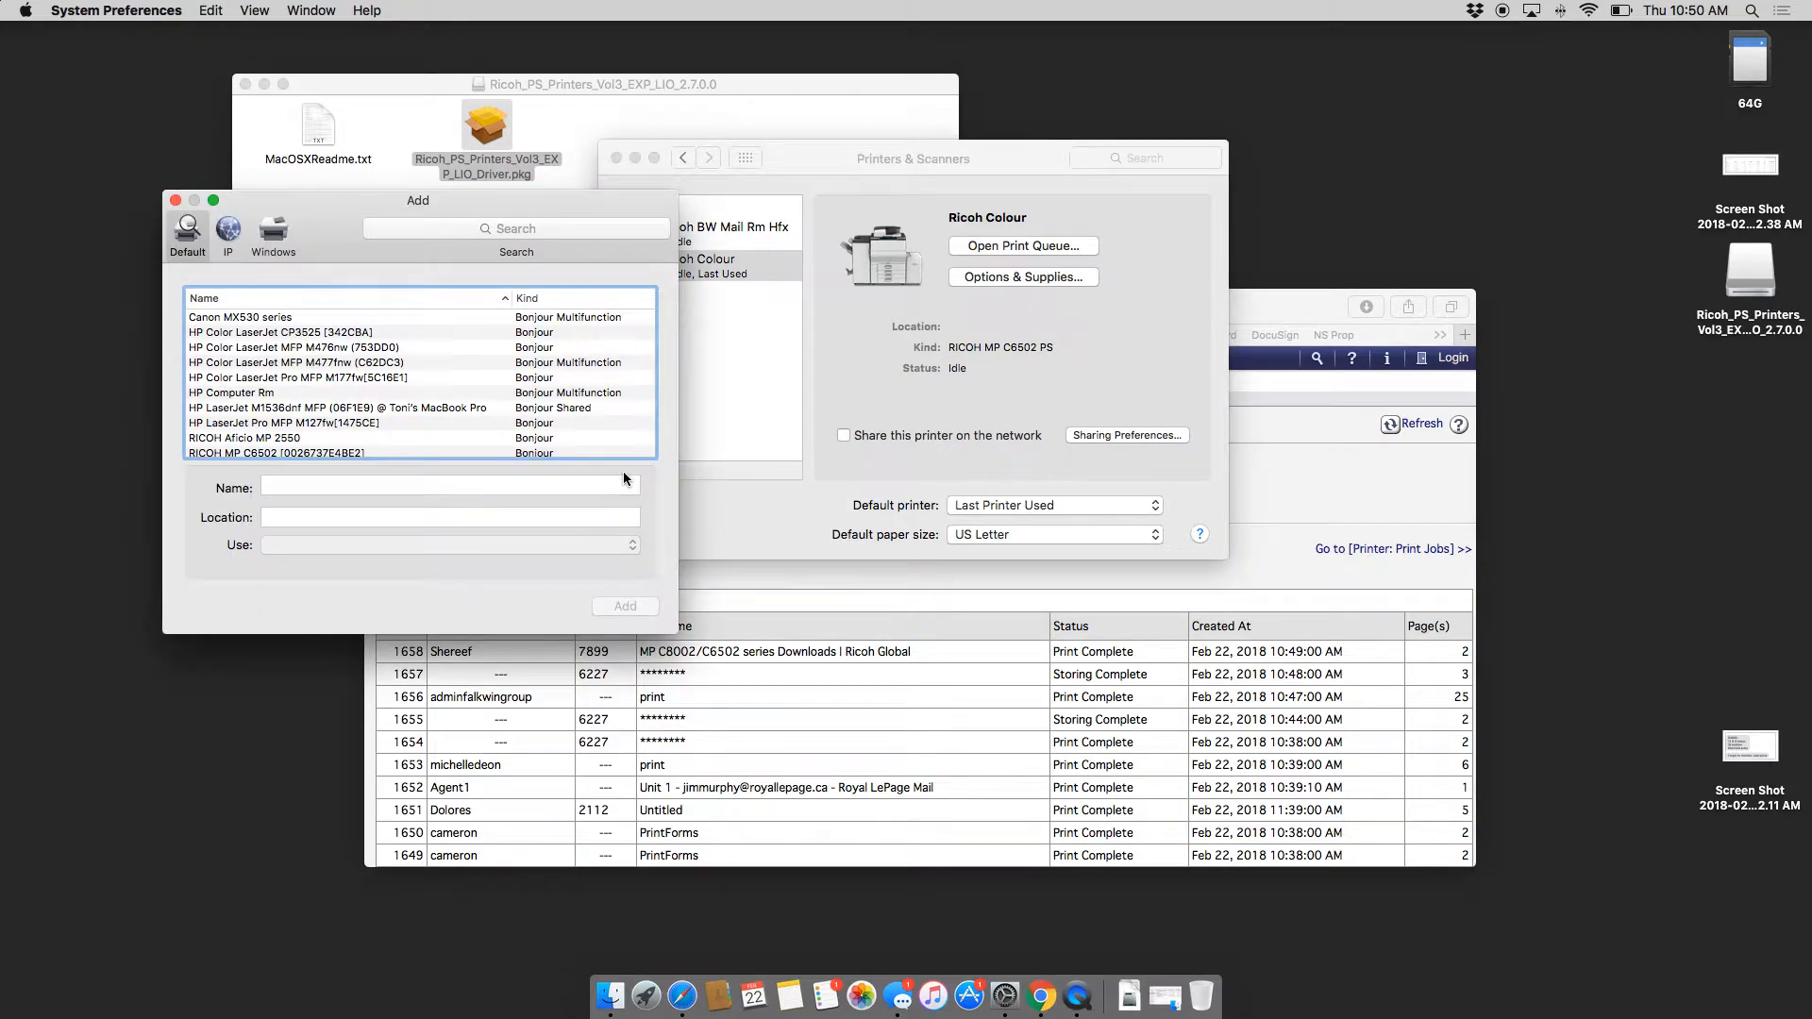
click(229, 235)
click(282, 312)
text(192.168.10.240)
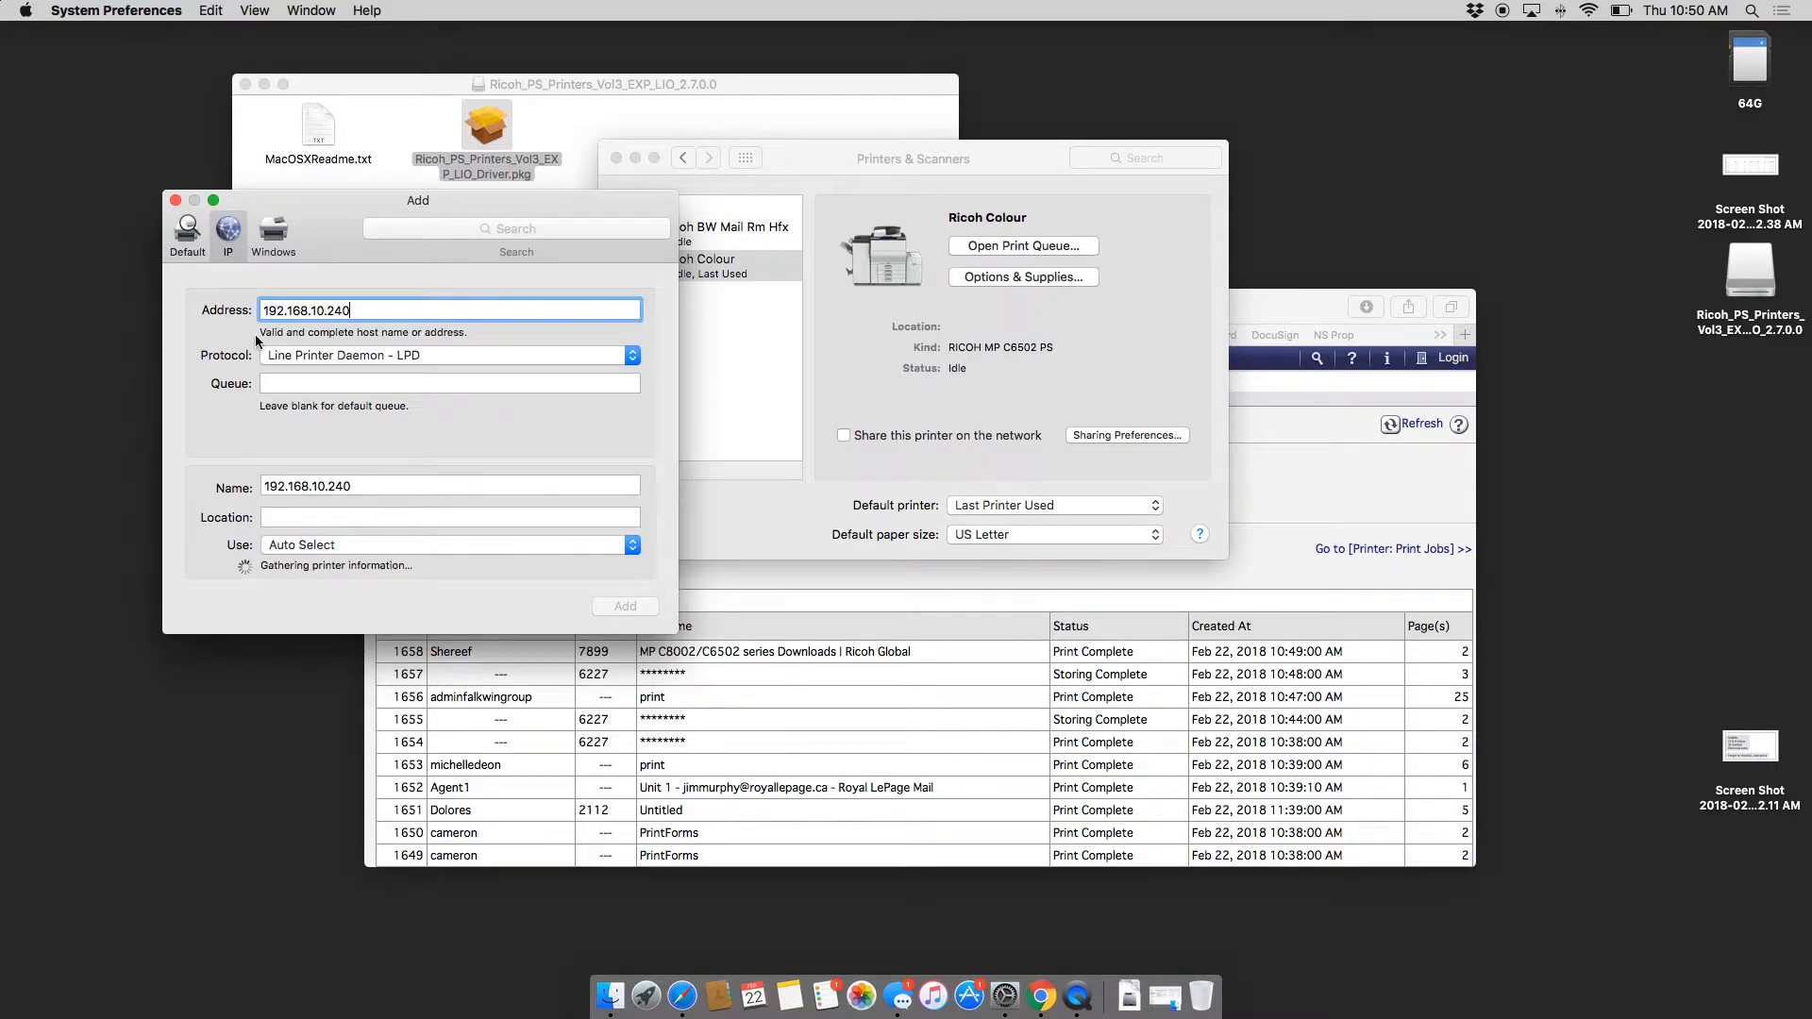
click(337, 547)
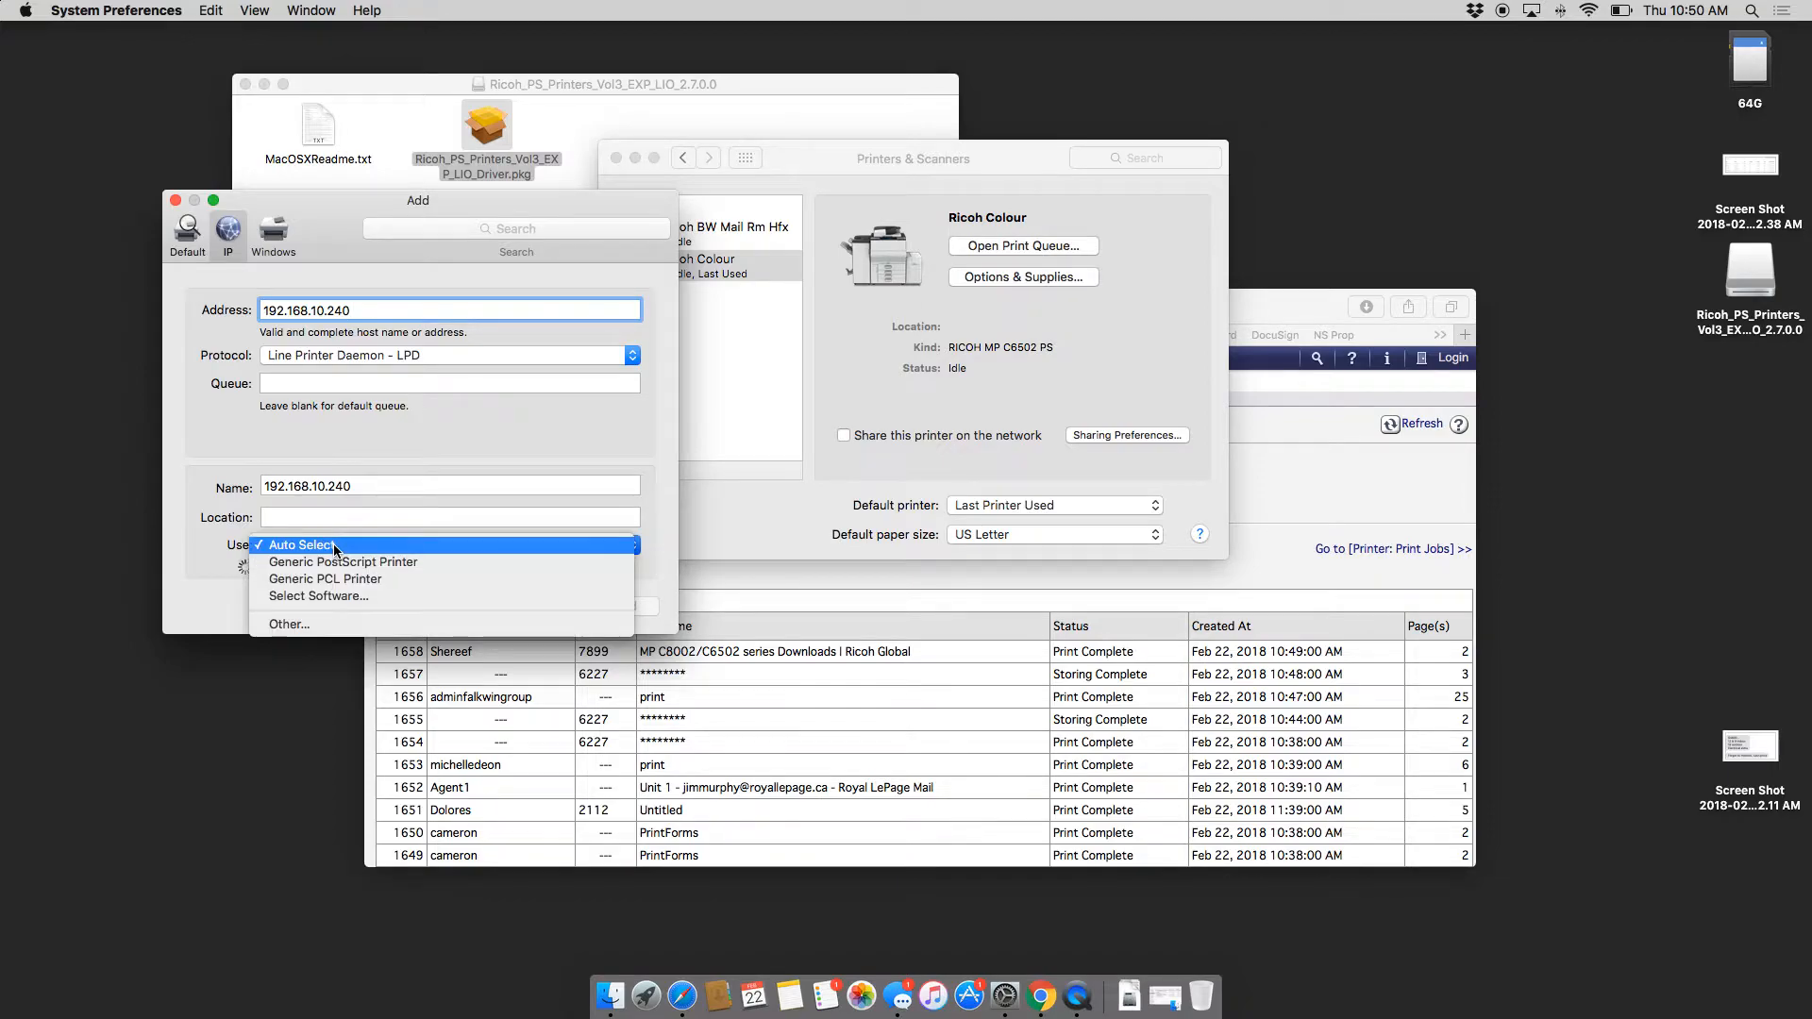
click(325, 578)
Step: Name the printer 'Ricoh Hallway', finish adding it, and close Printers & Scanners
double_click(324, 473)
text(Ricoh Hallway)
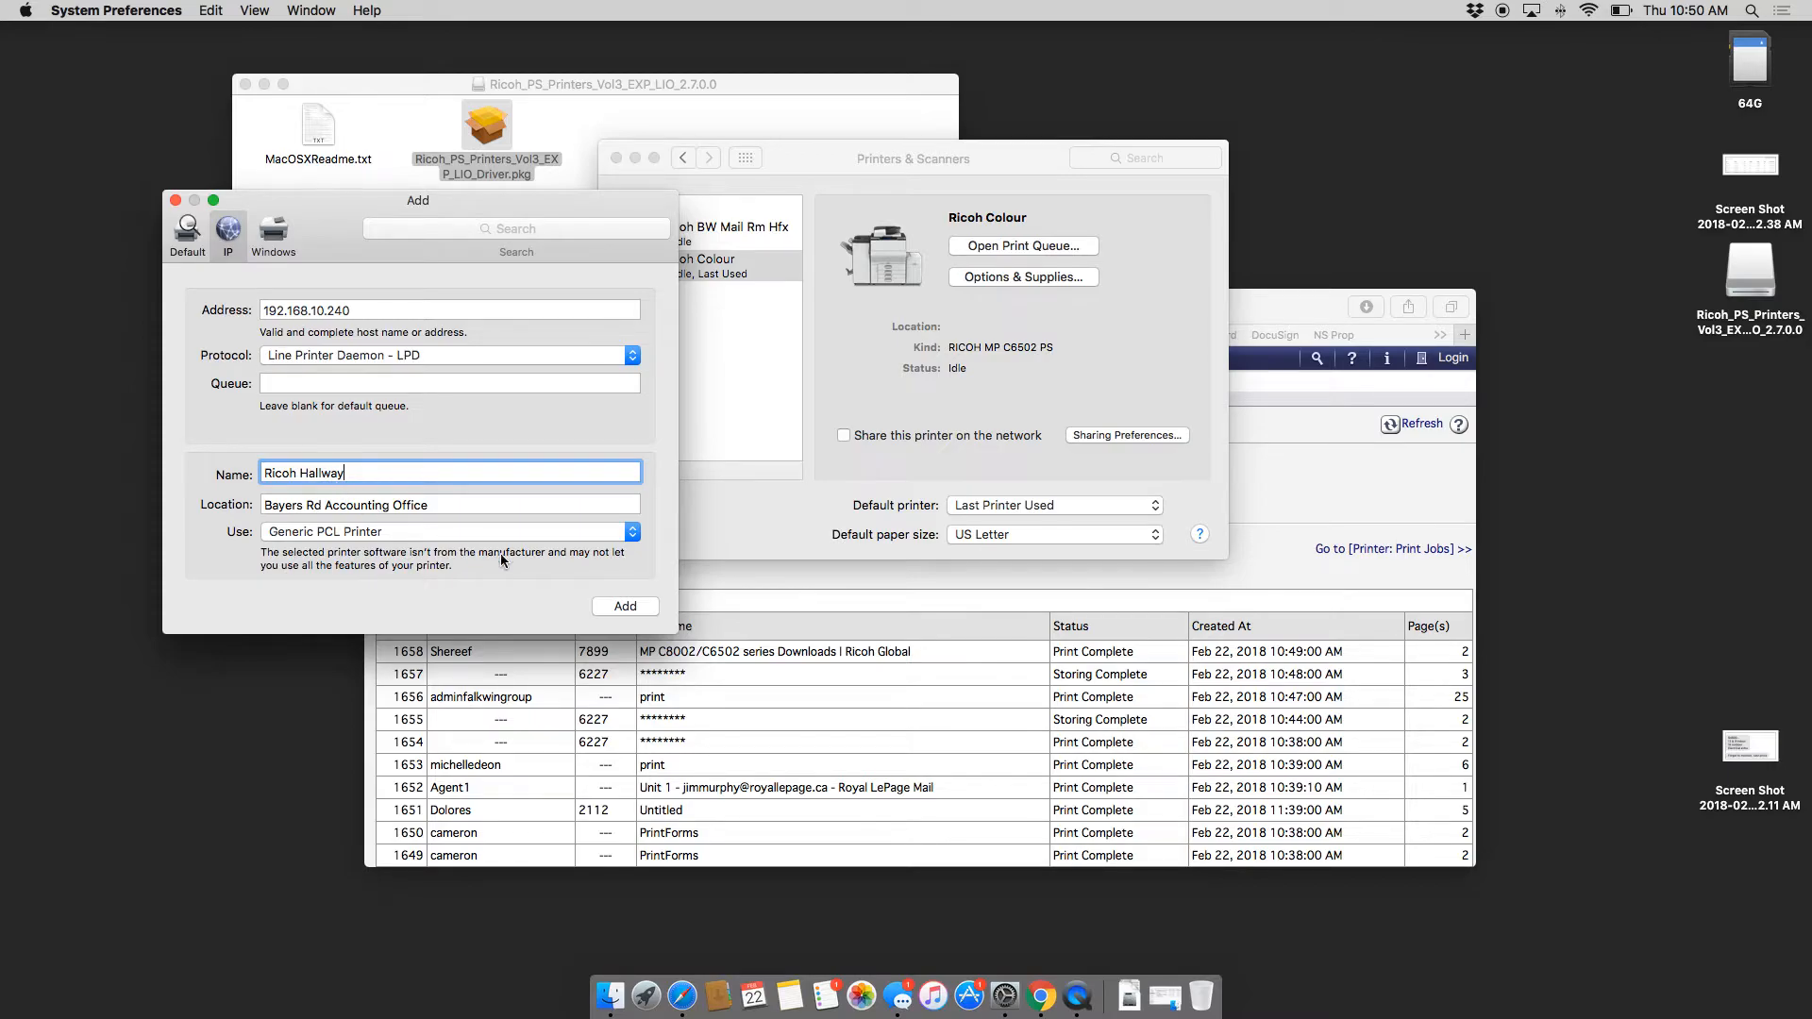
click(631, 612)
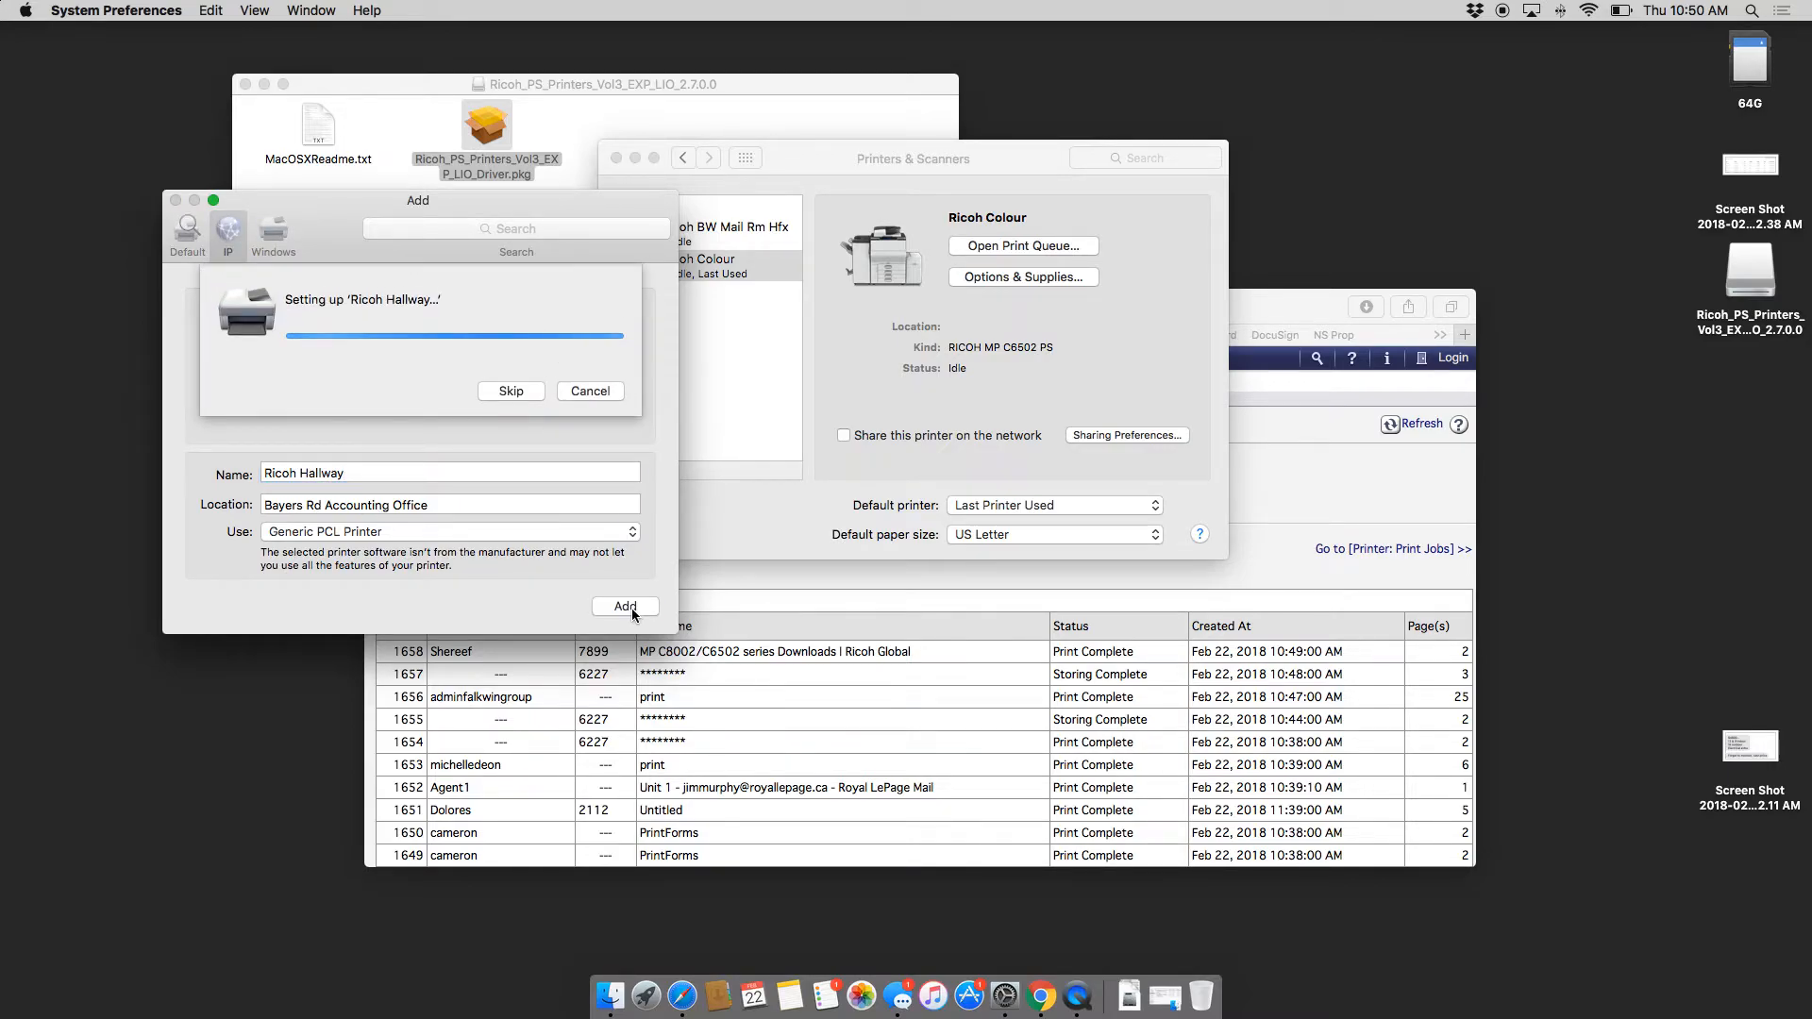
click(586, 578)
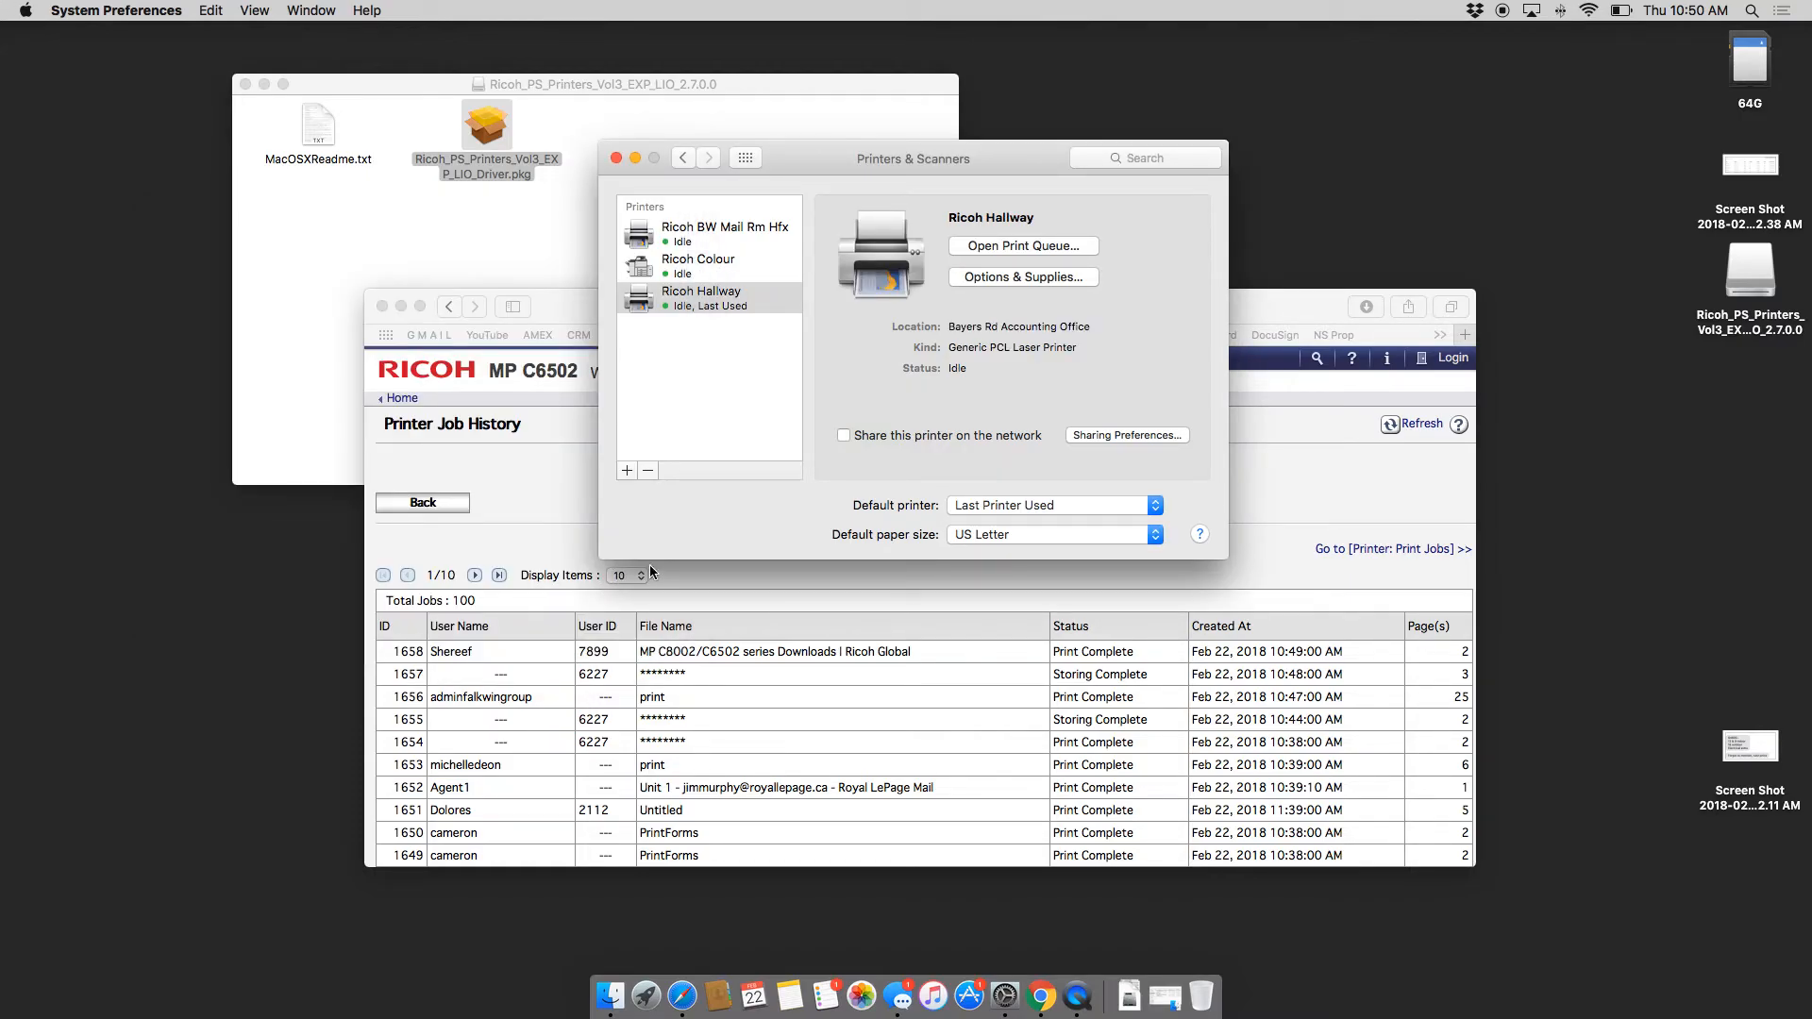
click(616, 157)
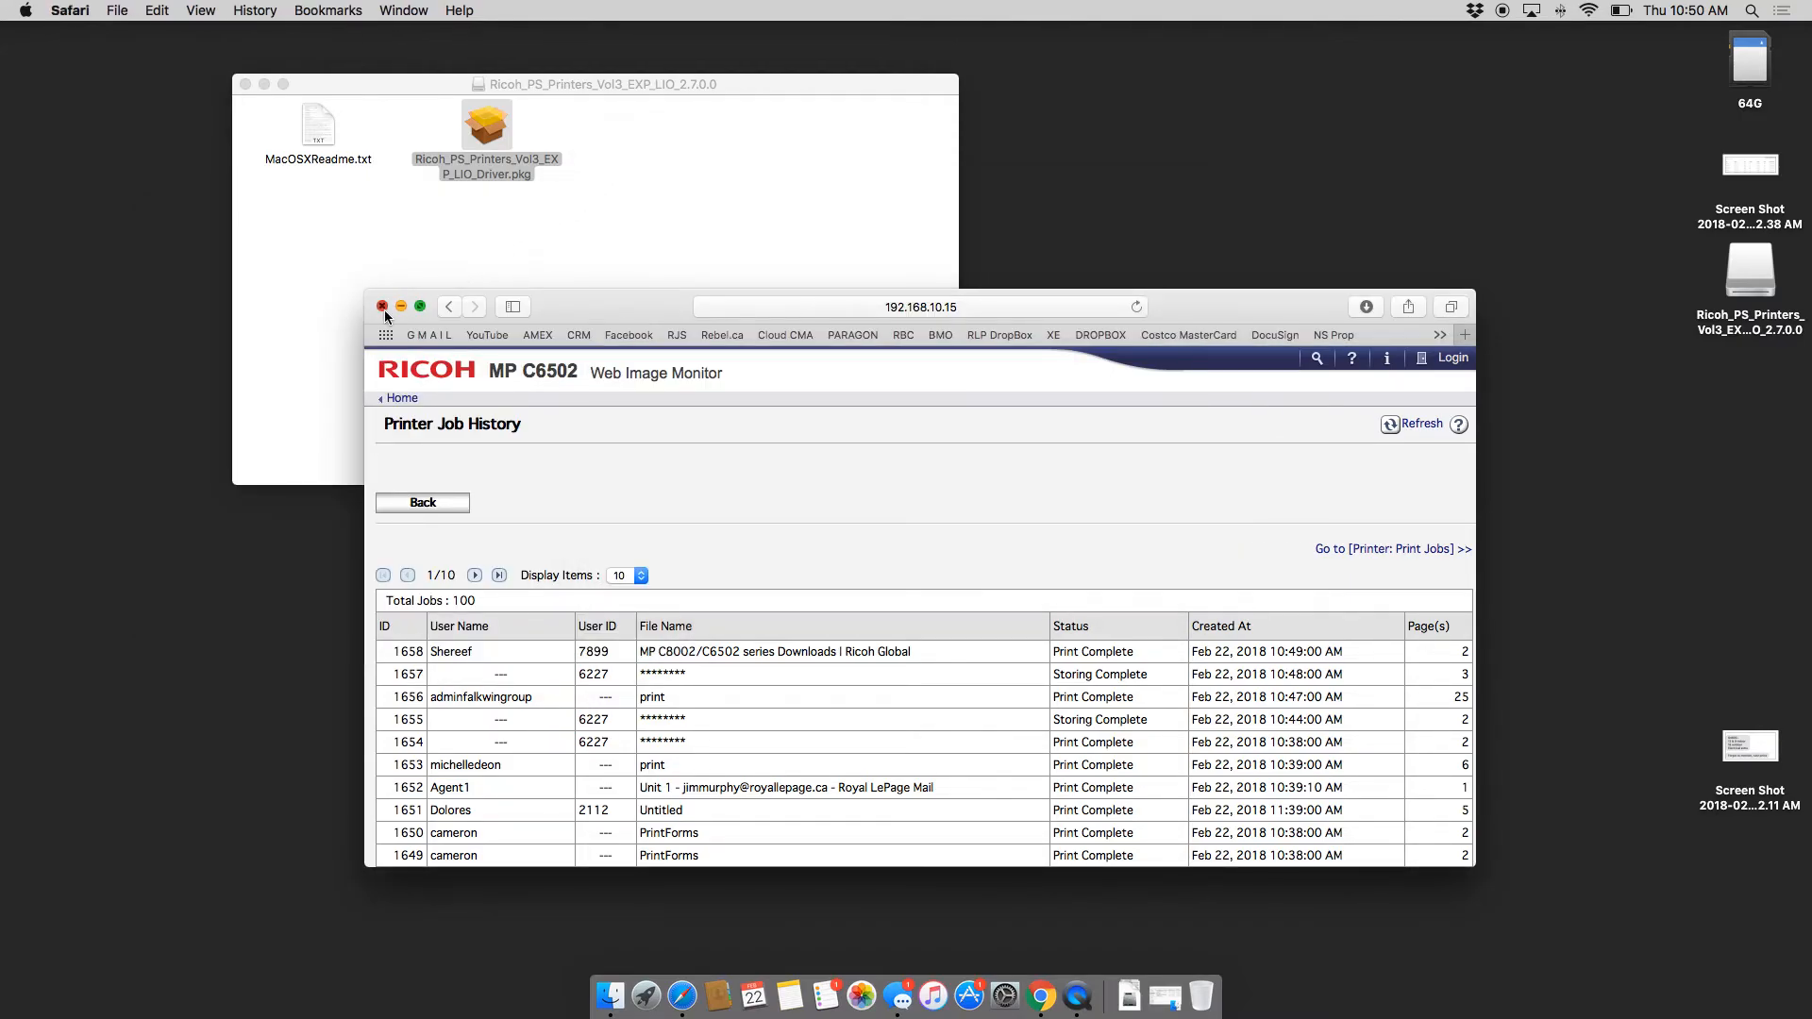